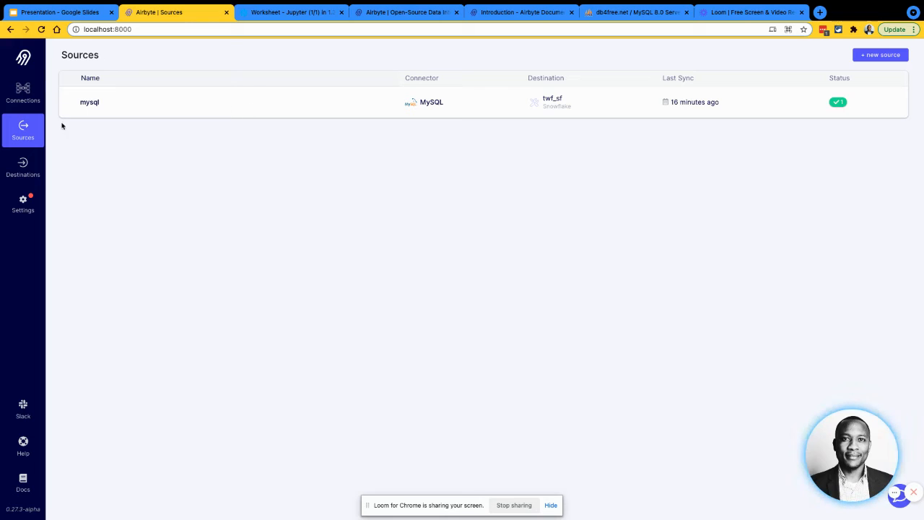
- View the existing destinations and open the setup form for a new destination
click(25, 177)
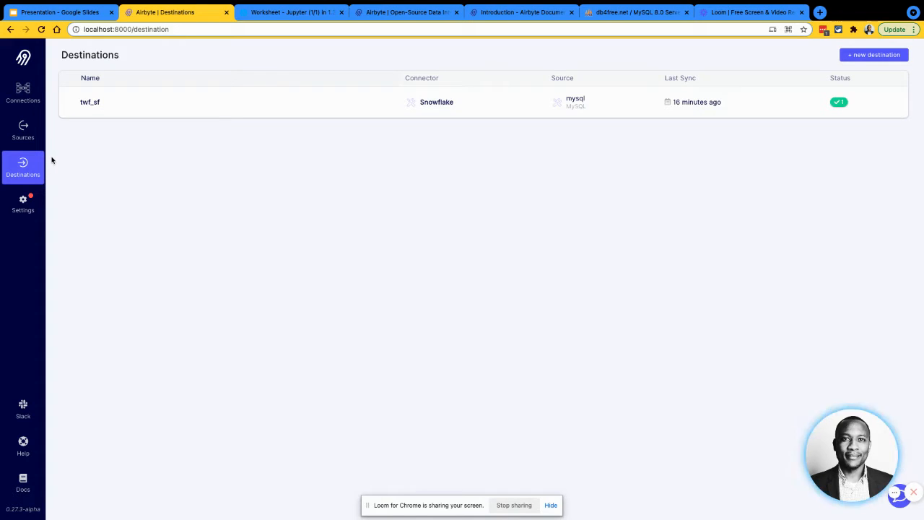
click(885, 56)
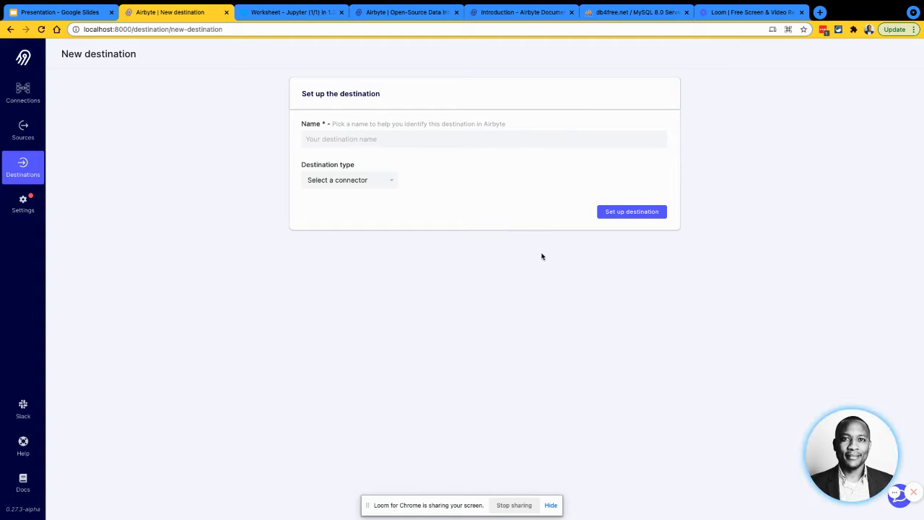
- Examine the source and destination connectors available in the settings, looking through the full source connector list
click(29, 210)
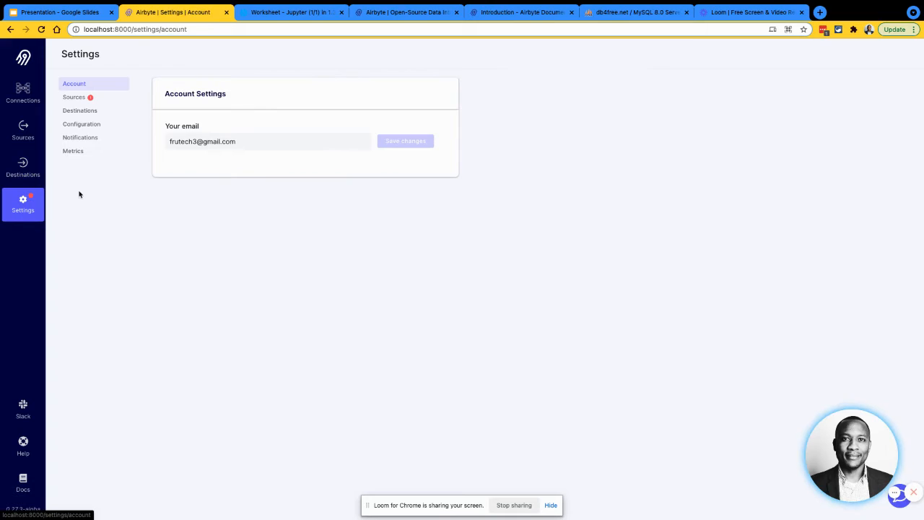
click(78, 99)
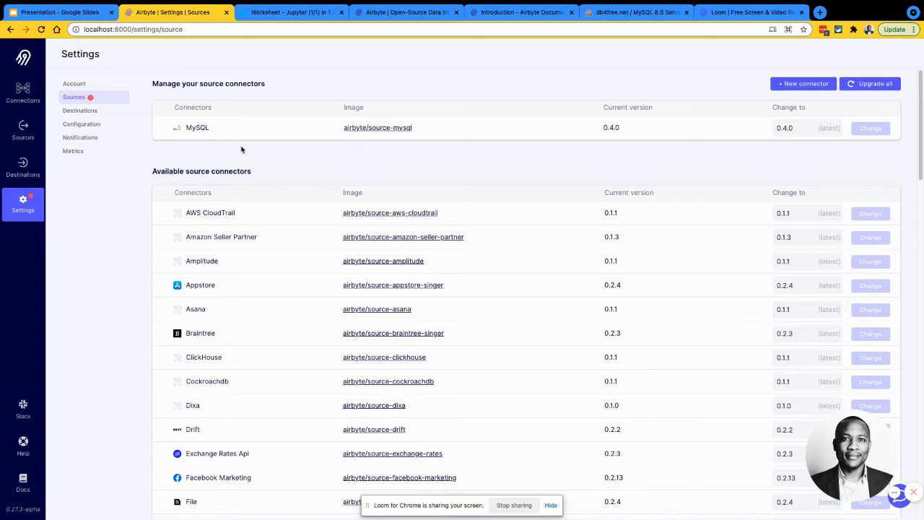
click(78, 115)
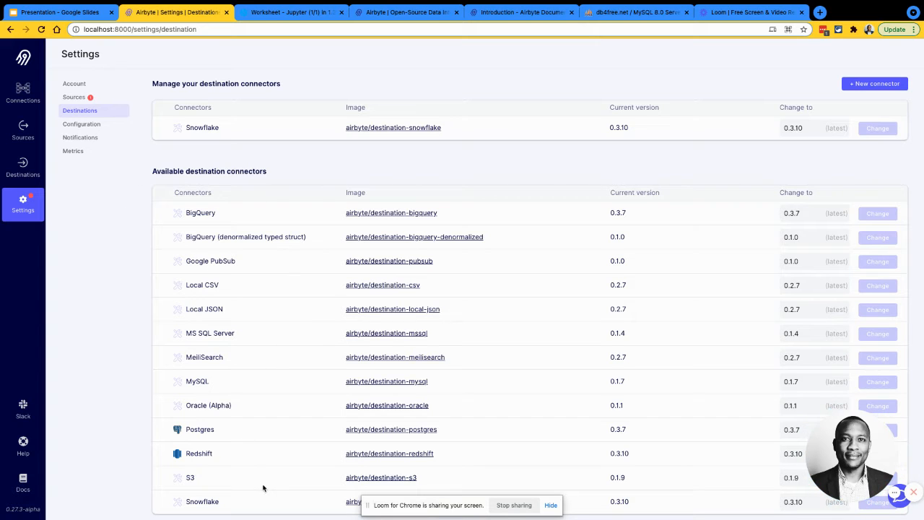
click(78, 97)
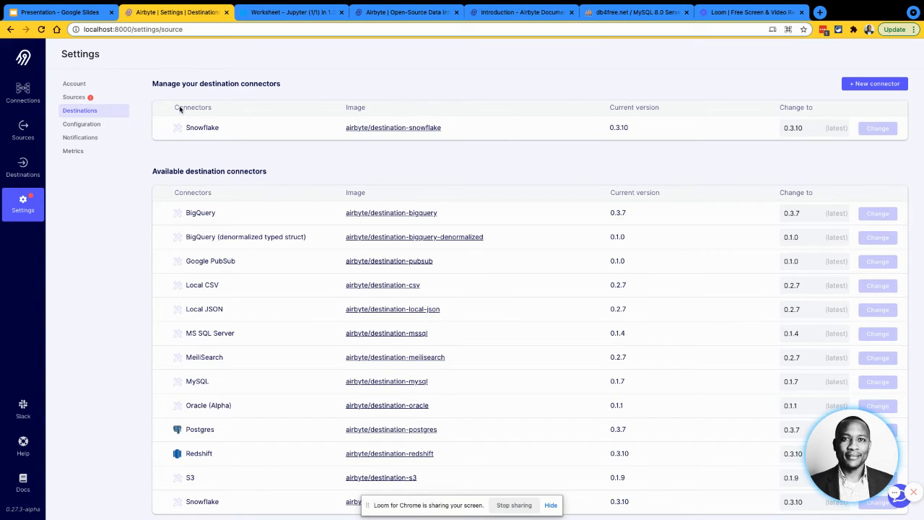
scroll(389, 347, down, 15)
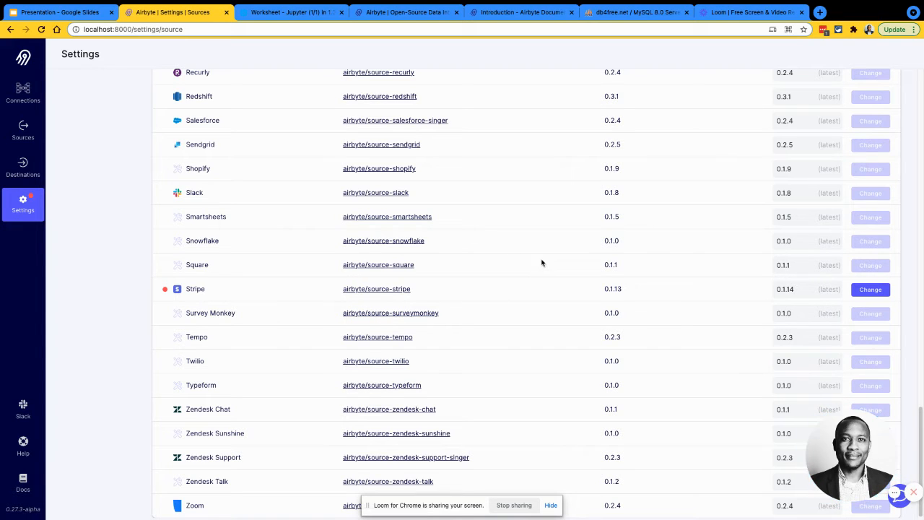
scroll(567, 287, up, 15)
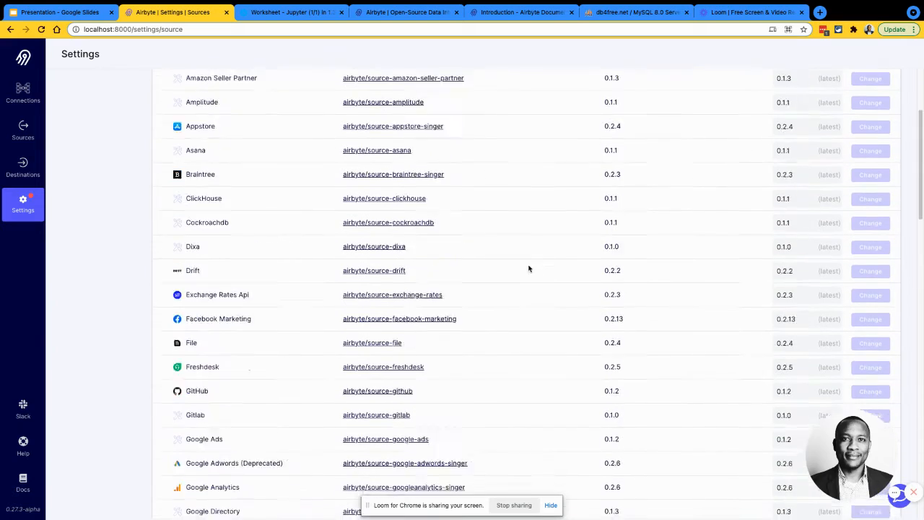
scroll(200, 250, down, 9)
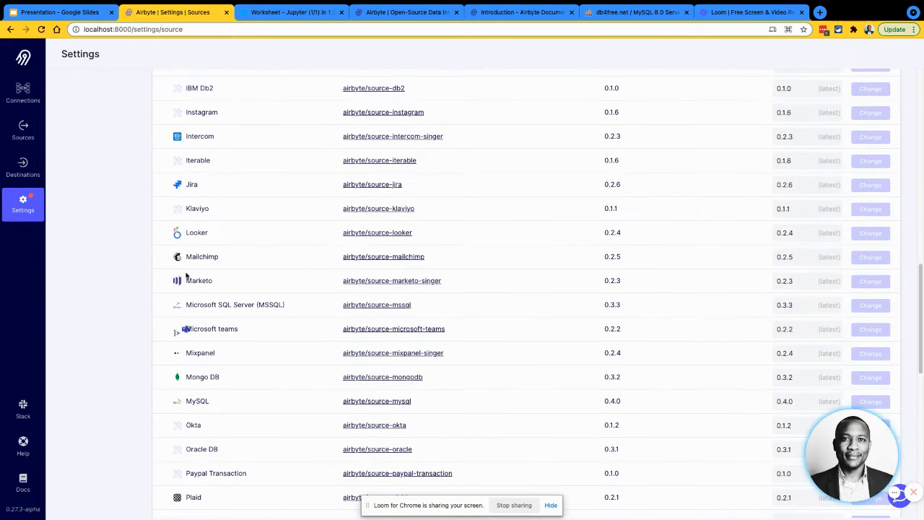
scroll(195, 267, up, 9)
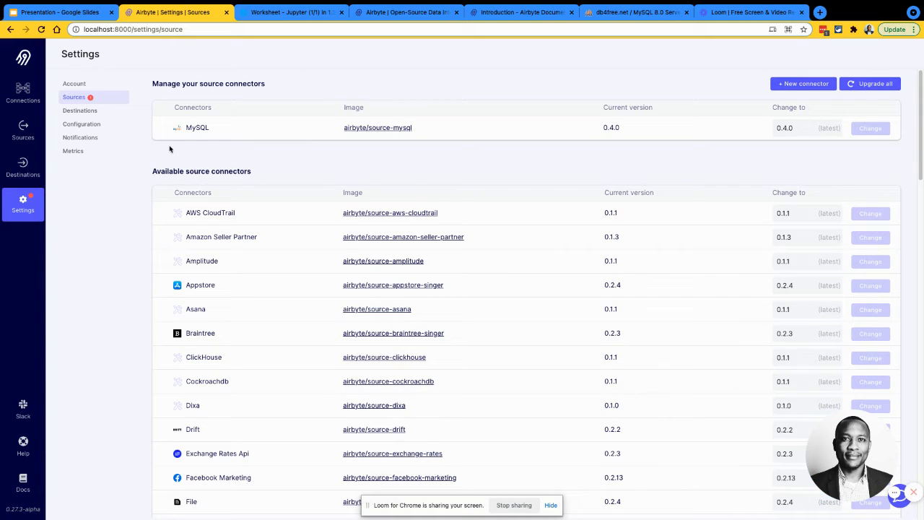
- Review the existing connections and sources, and switch to phpMyAdmin to view the MySQL database used as source
click(23, 96)
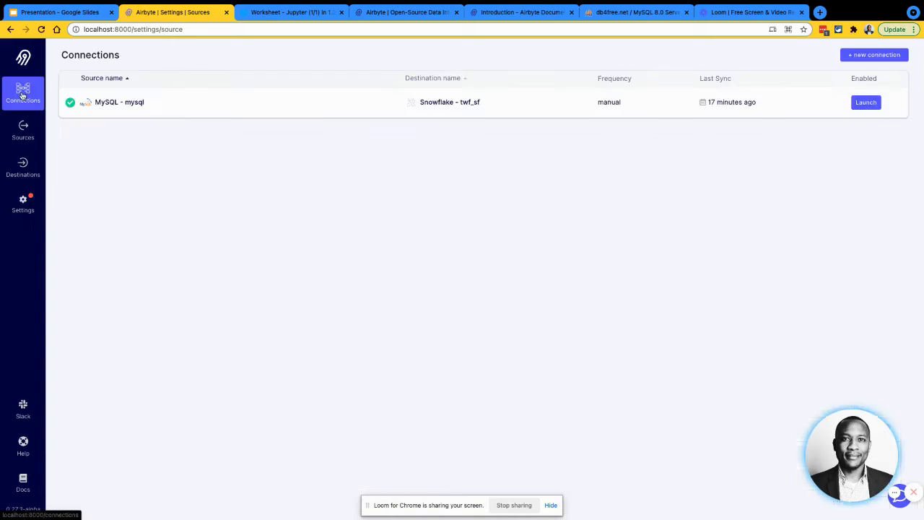
click(21, 129)
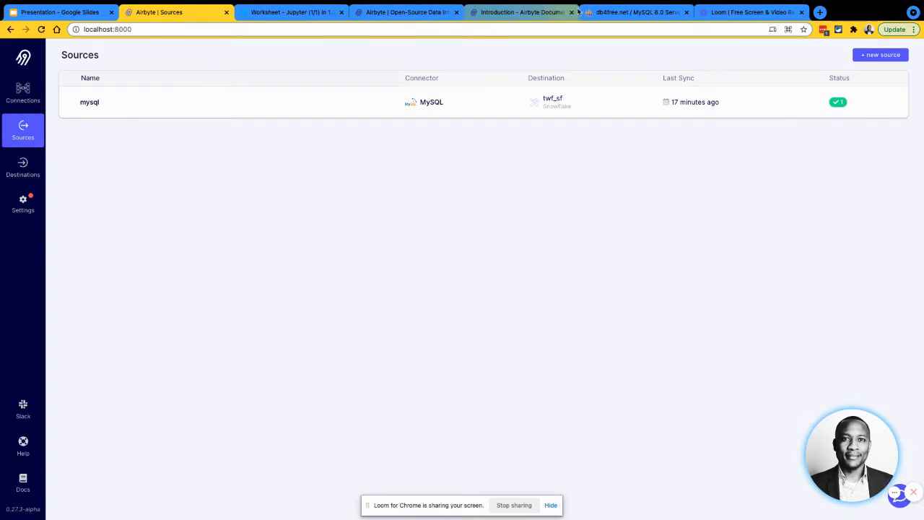
click(651, 13)
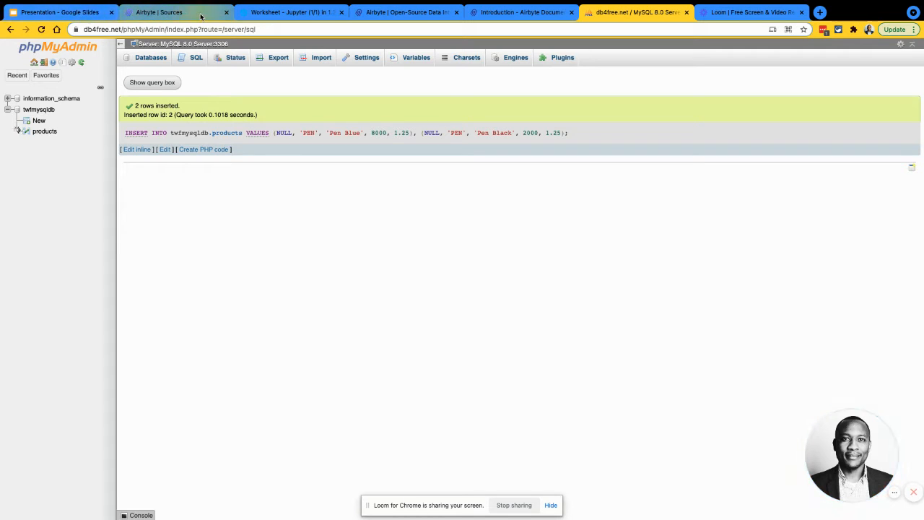
- Return to Airbyte and start a new source named mysqlDemotwf with MySQL as the source type
click(162, 13)
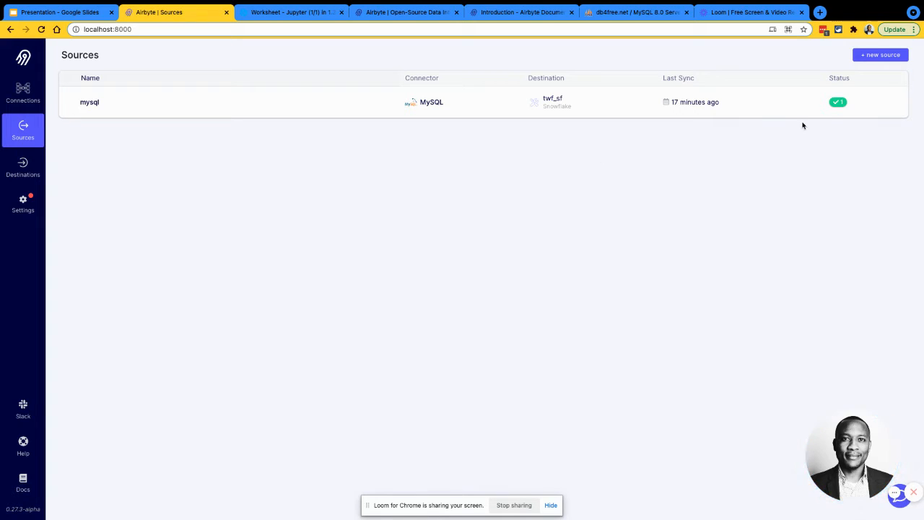
click(884, 55)
click(390, 137)
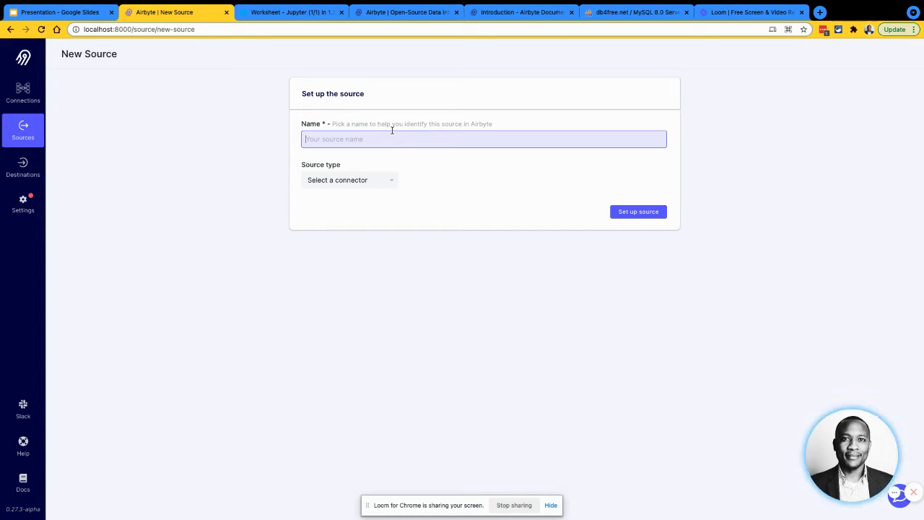
text(mysqlDemotwf)
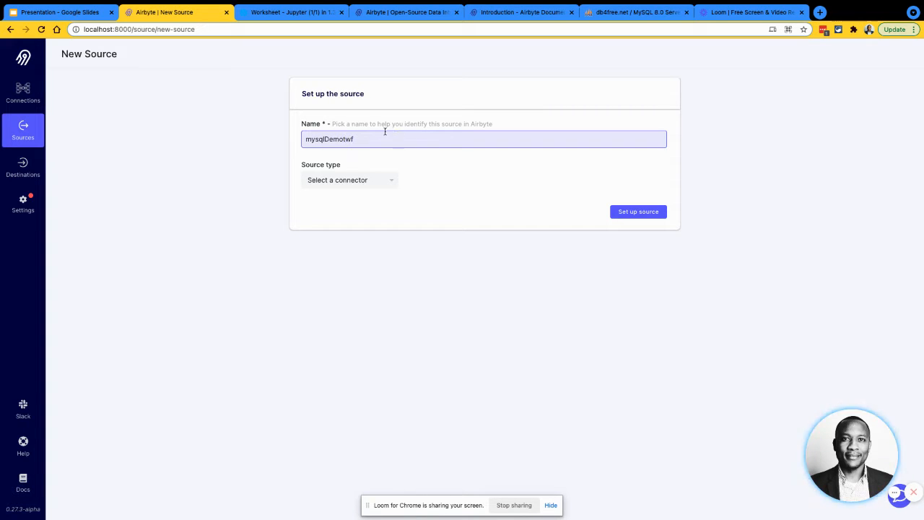
click(356, 186)
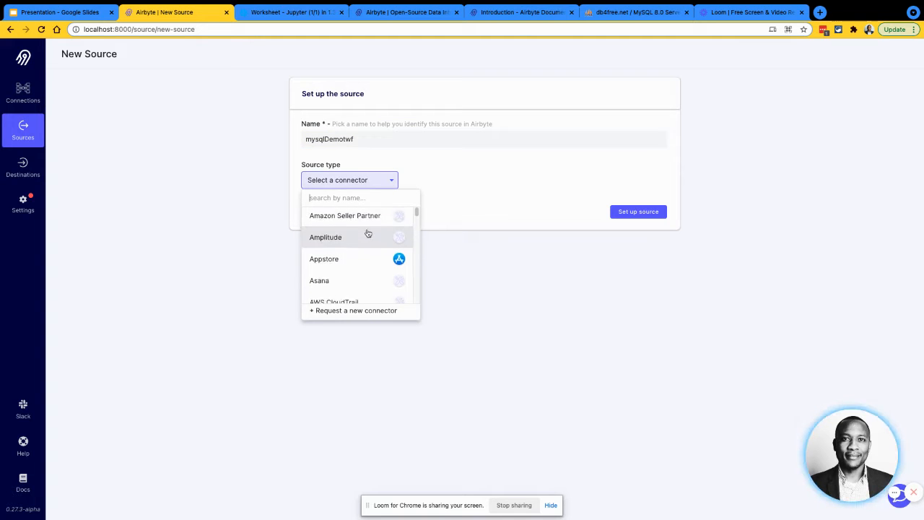
scroll(368, 238, down, 10)
scroll(372, 238, down, 5)
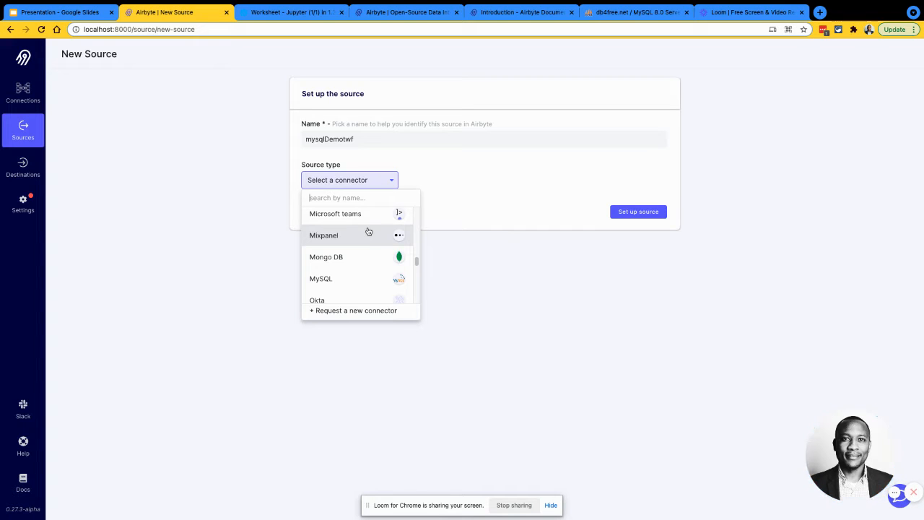
scroll(367, 245, down, 1)
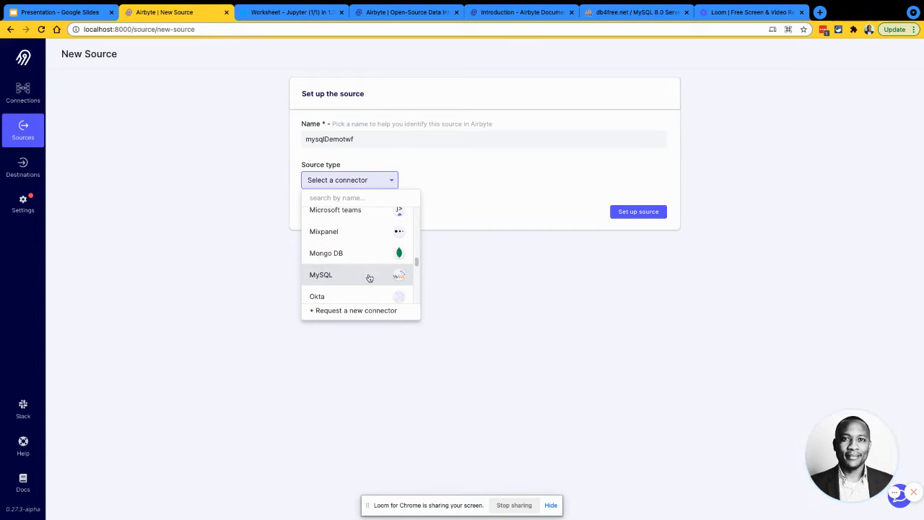
click(369, 277)
- Examine the MySQL source's connection fields, including host, database, username and JDBC URL parameters, without filling them in
scroll(457, 254, down, 1)
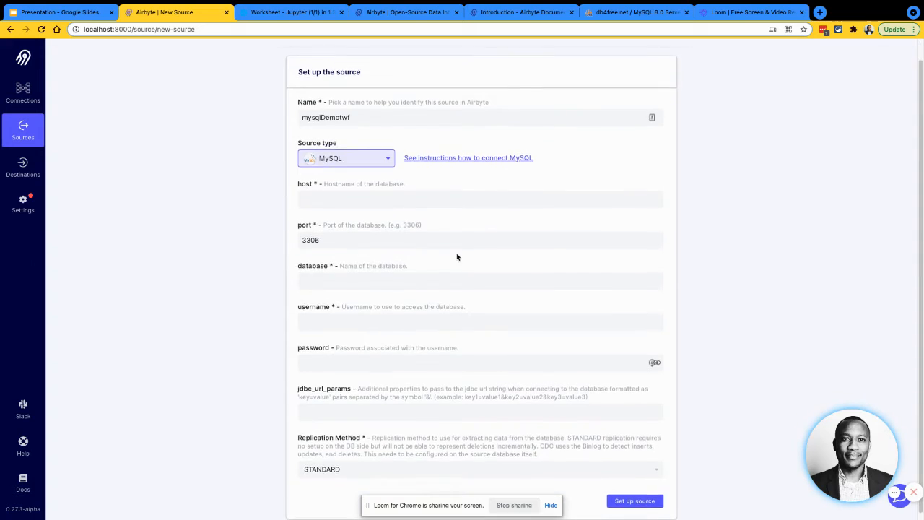
click(353, 282)
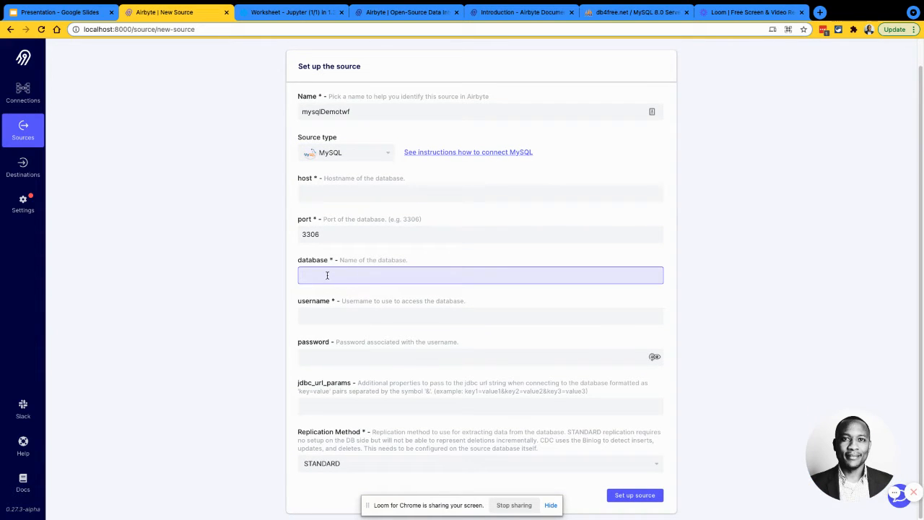
click(338, 197)
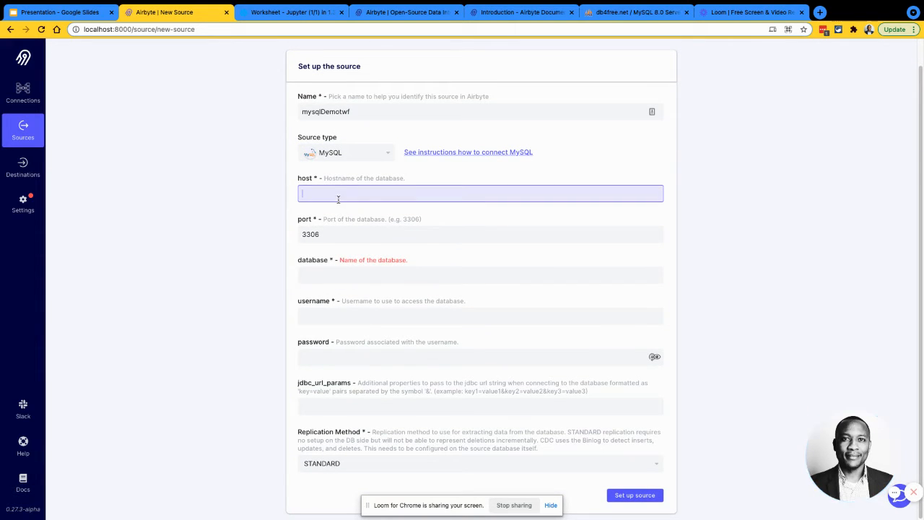
click(306, 273)
click(321, 319)
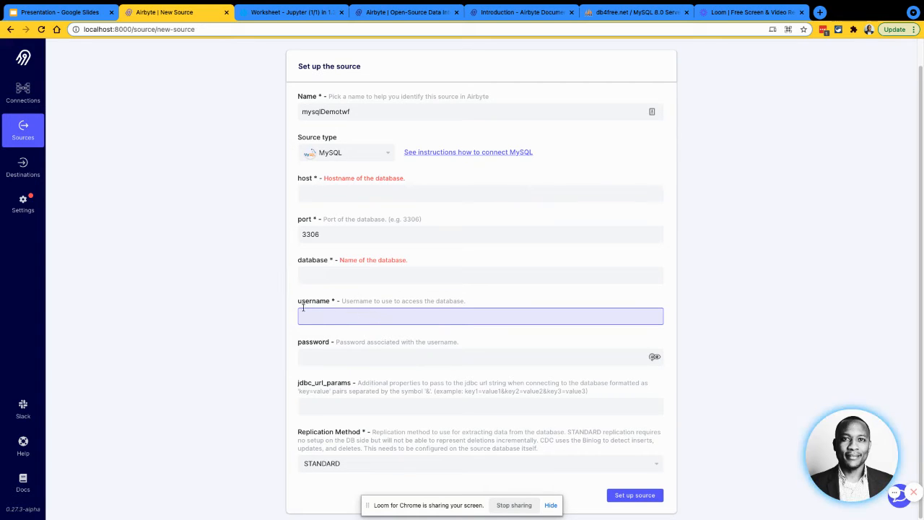
click(355, 406)
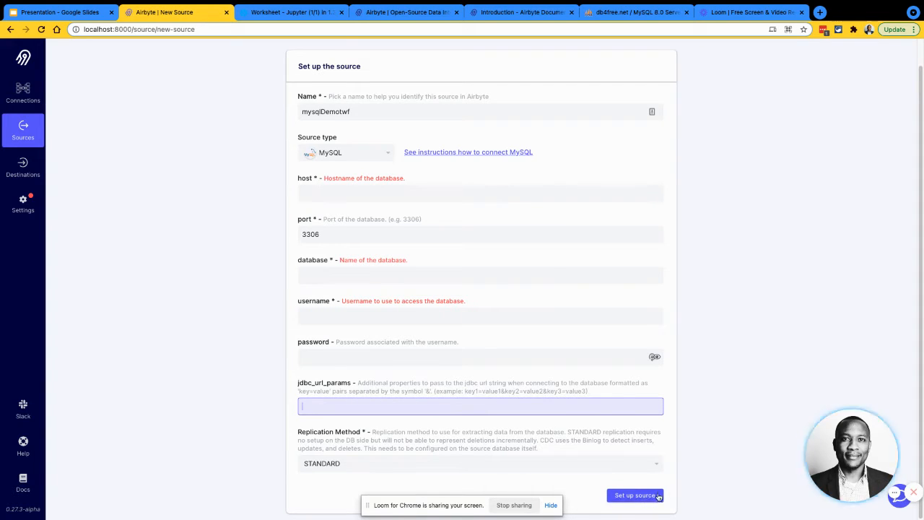
scroll(703, 447, up, 1)
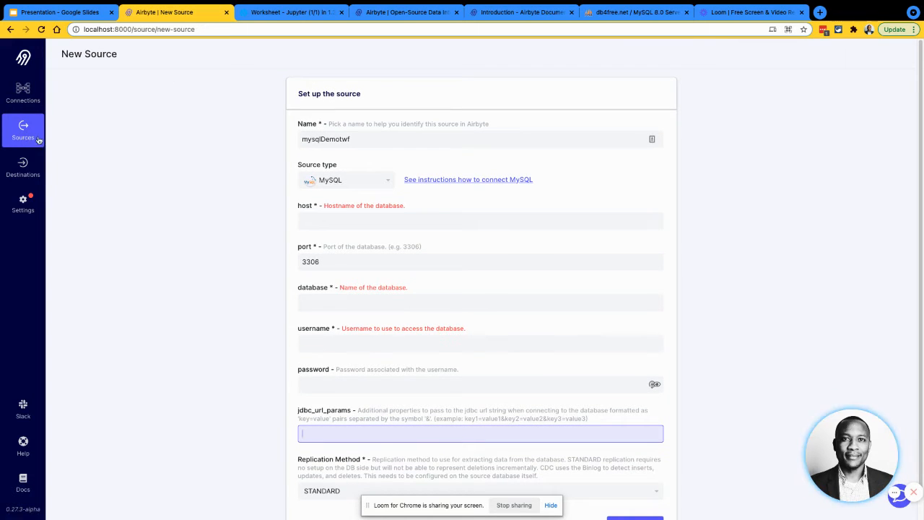
- Start a new destination named sftwfd with Snowflake as the destination type
click(23, 163)
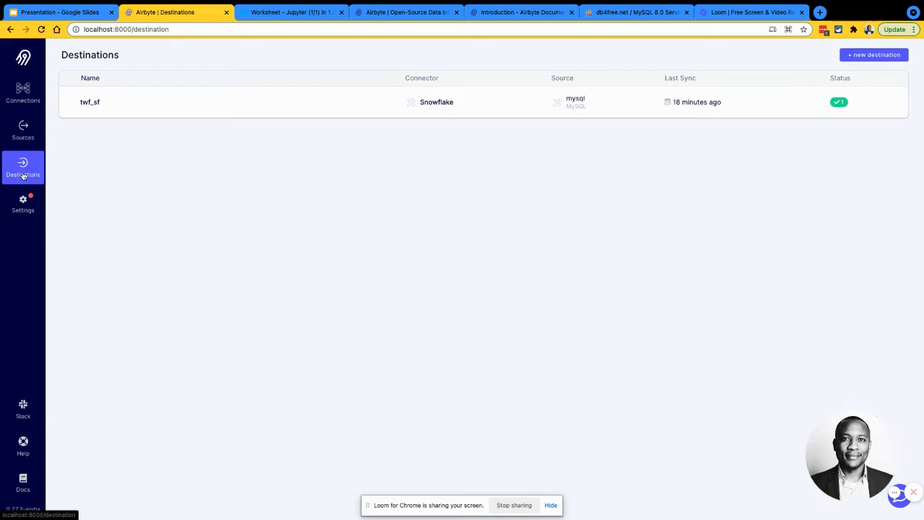
click(855, 57)
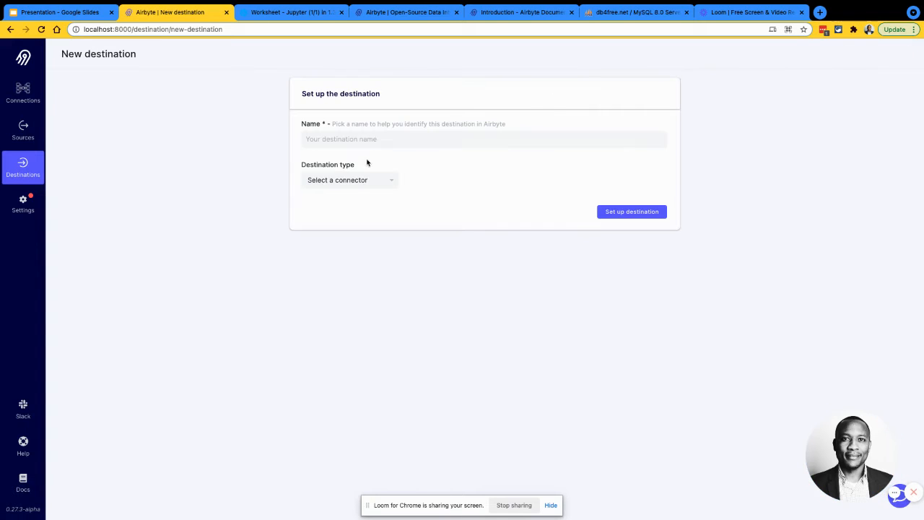
click(351, 140)
text(sftwfd)
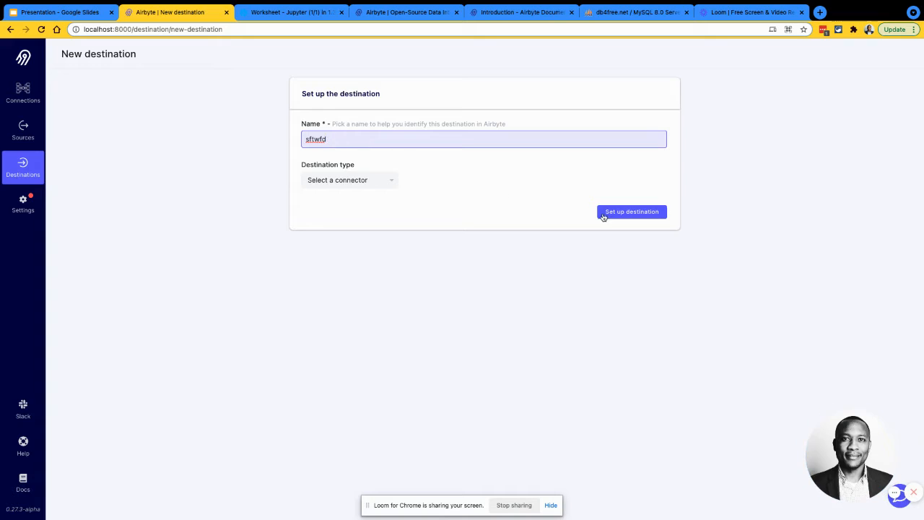
click(326, 180)
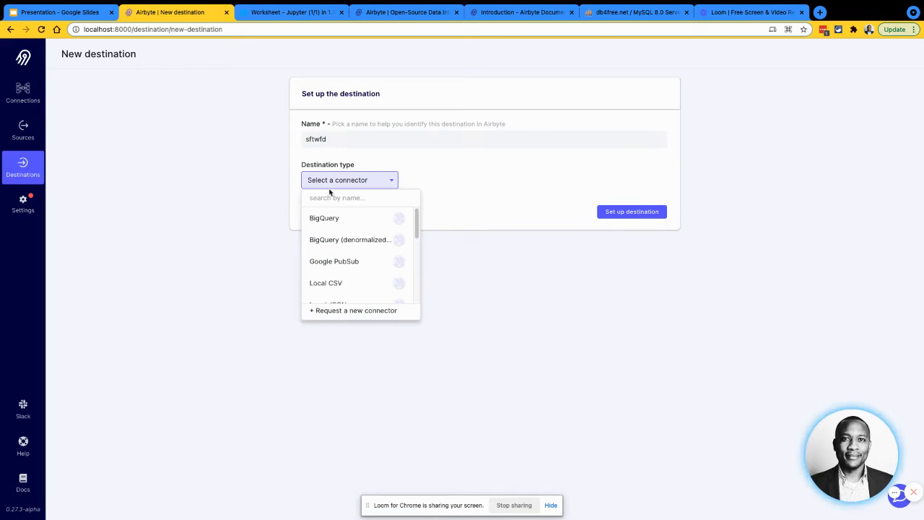
text(snowflake)
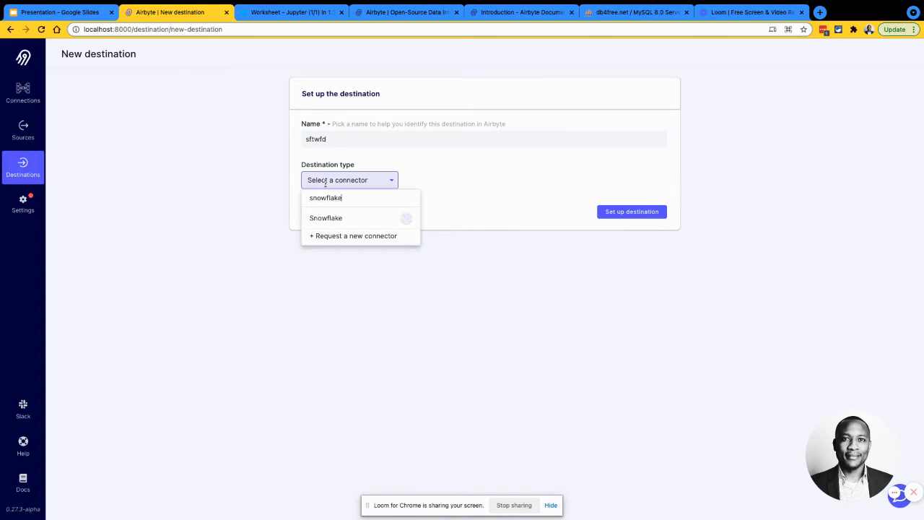
click(349, 219)
- Examine the Snowflake destination's required fields, from host, role and warehouse to database, schema, username and password, without filling them in
scroll(433, 180, down, 3)
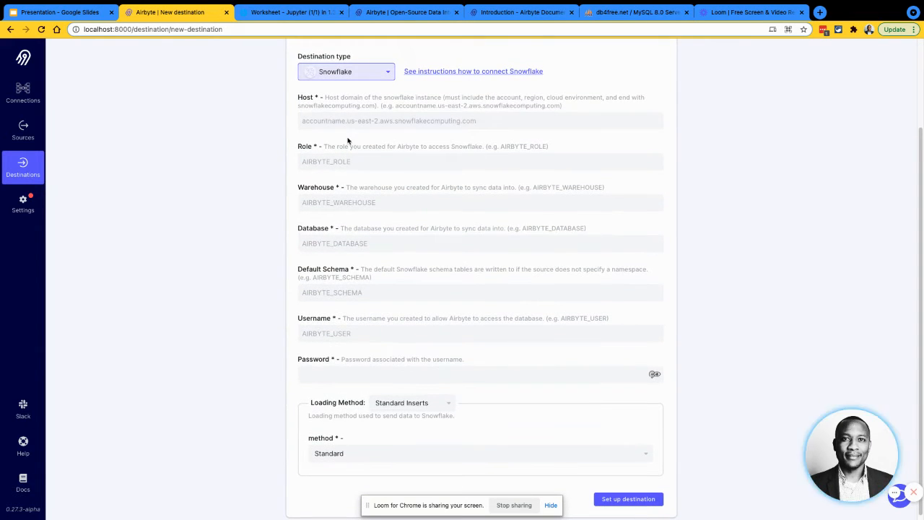
scroll(389, 187, up, 1)
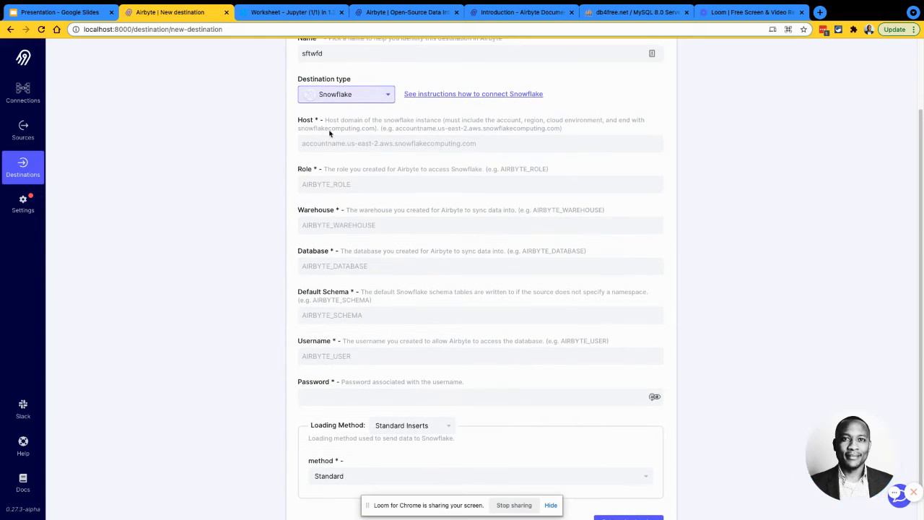
click(363, 145)
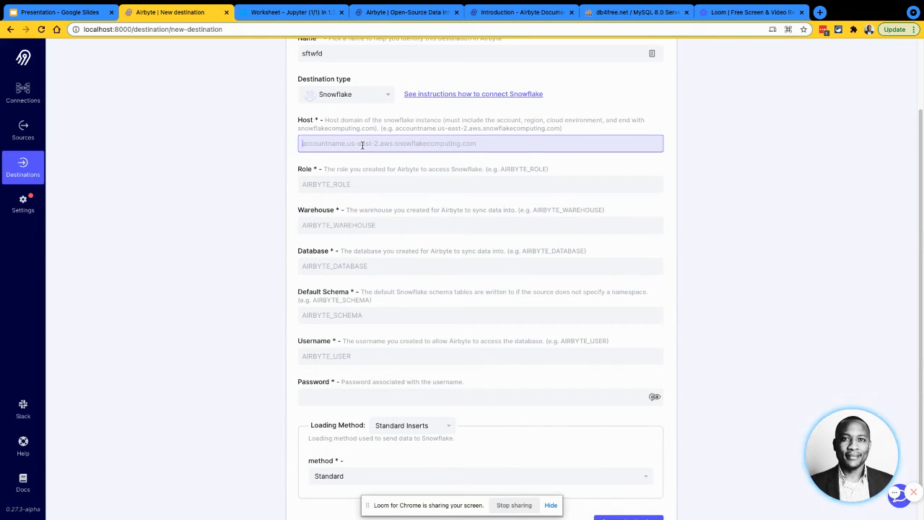
click(345, 182)
click(354, 223)
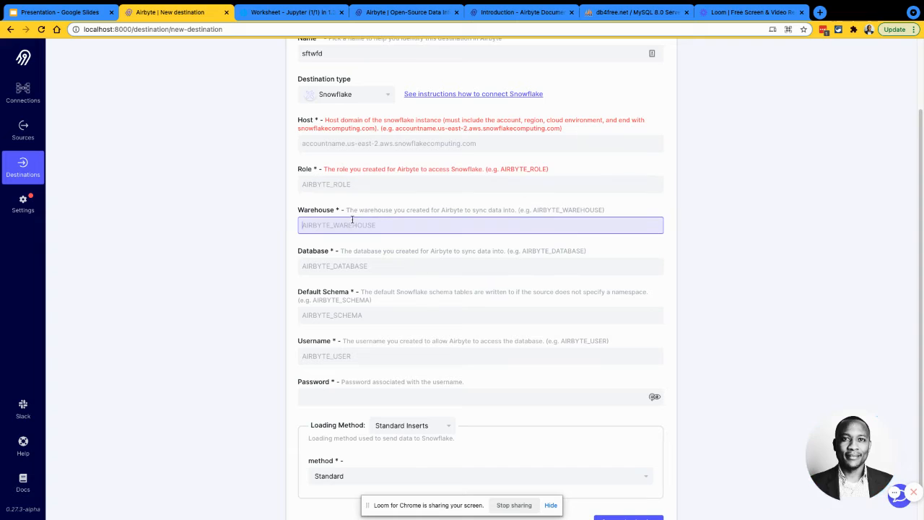
scroll(340, 242, down, 1)
click(340, 255)
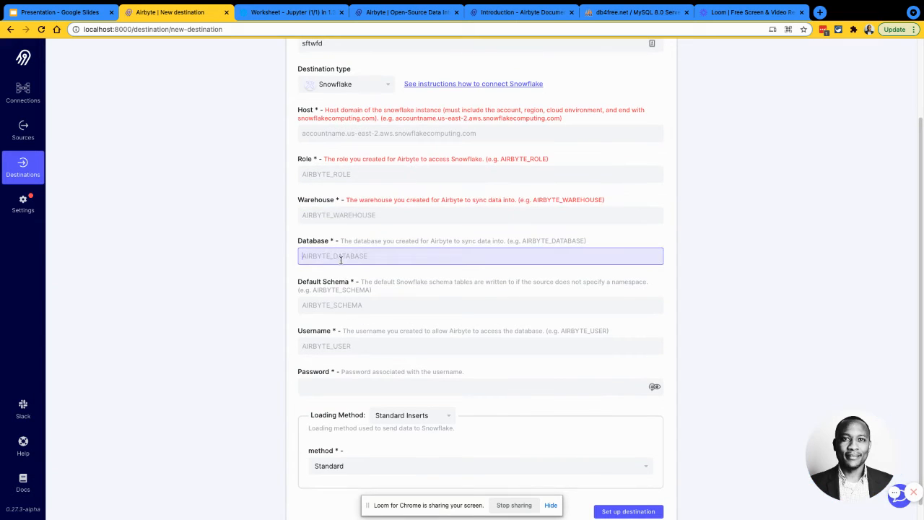
click(356, 315)
scroll(355, 321, down, 1)
click(354, 327)
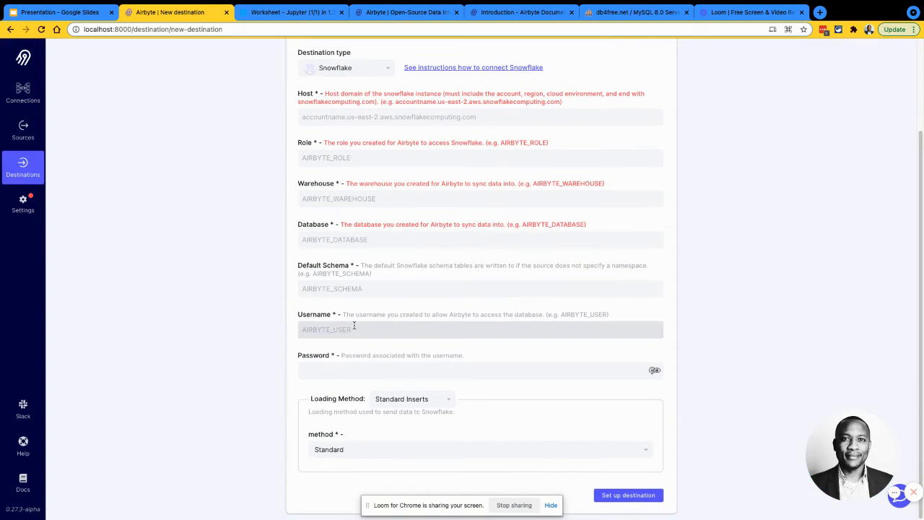
click(360, 368)
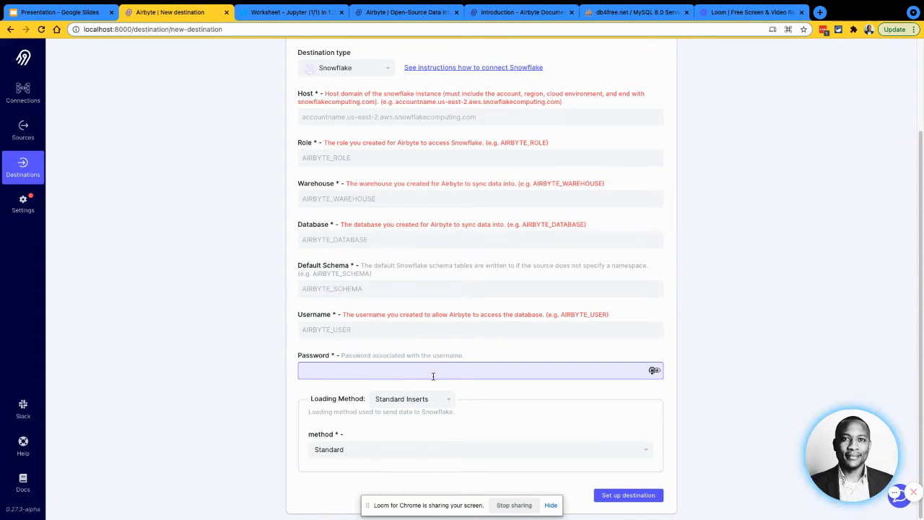
- Review the available loading methods for the Snowflake destination and keep Standard Inserts selected
click(405, 399)
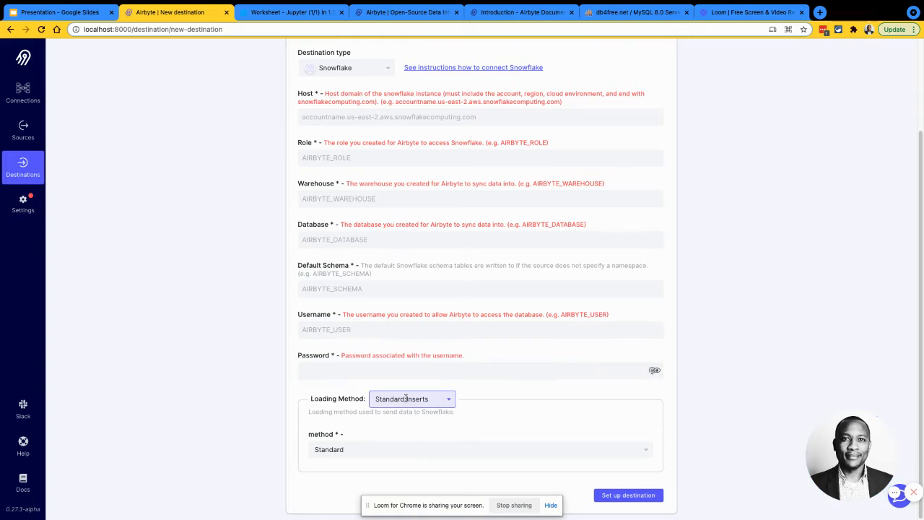
click(445, 402)
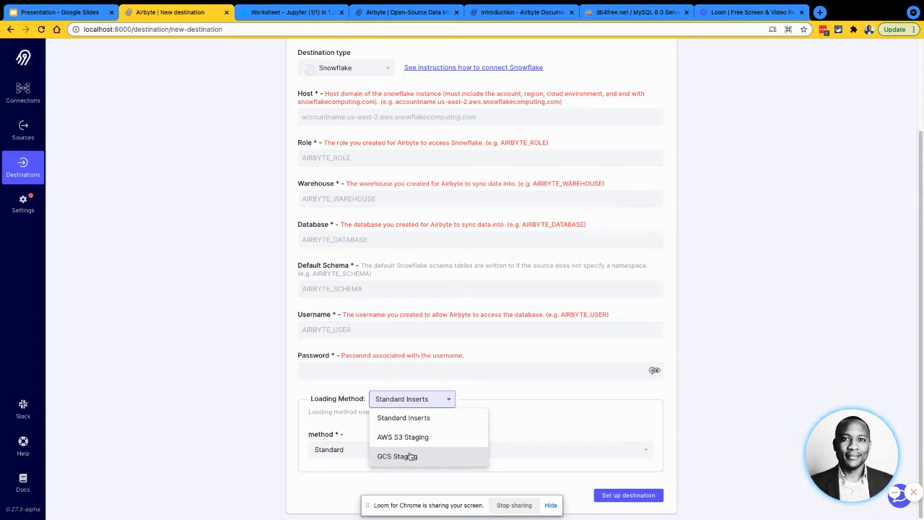
click(422, 423)
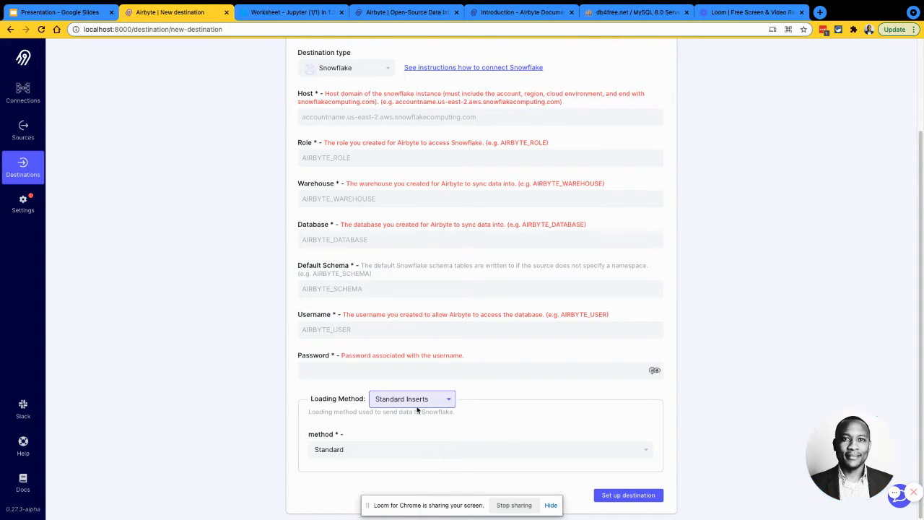
- Switch the loading method to AWS S3 Staging and examine its bucket name, region, key ID and access key fields
click(416, 401)
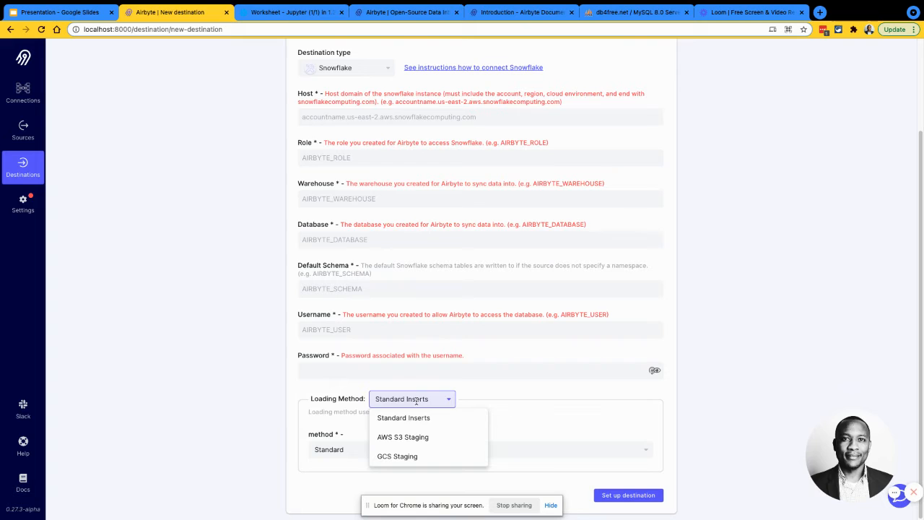
click(424, 437)
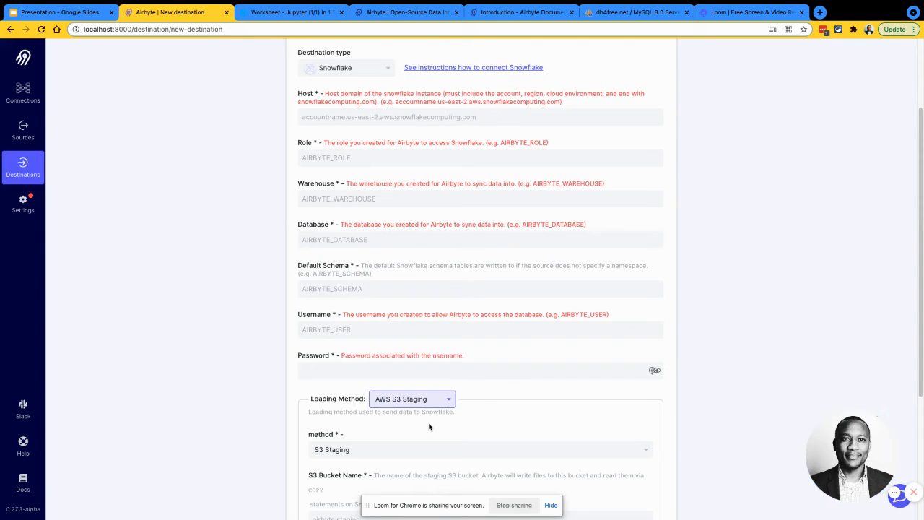
scroll(438, 393, down, 1)
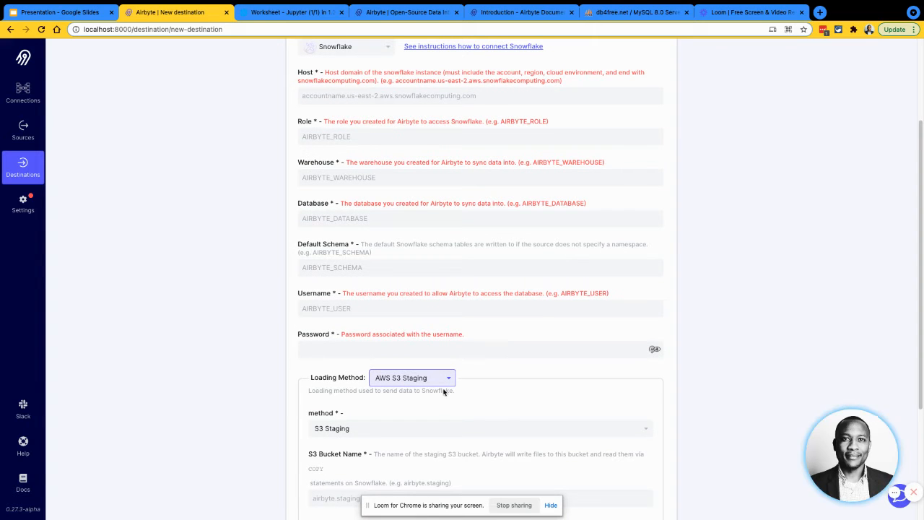
scroll(442, 392, down, 5)
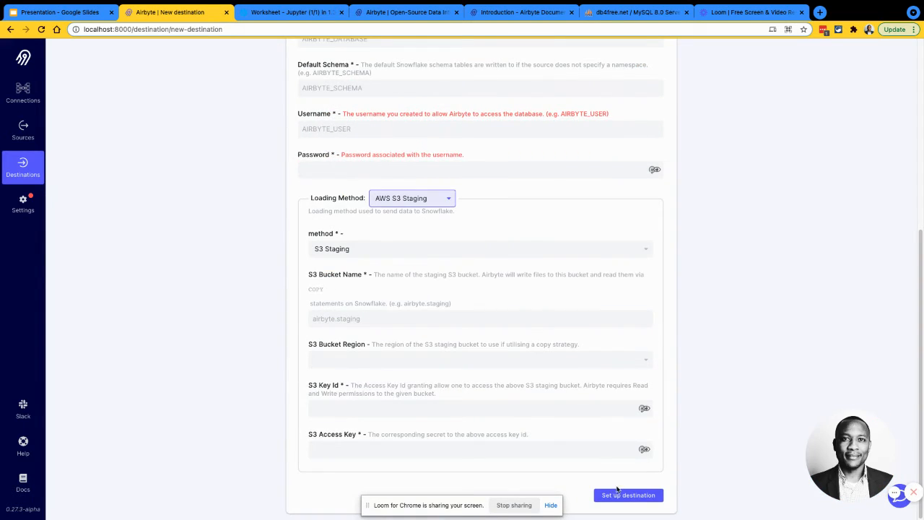
scroll(583, 433, up, 8)
scroll(599, 462, down, 8)
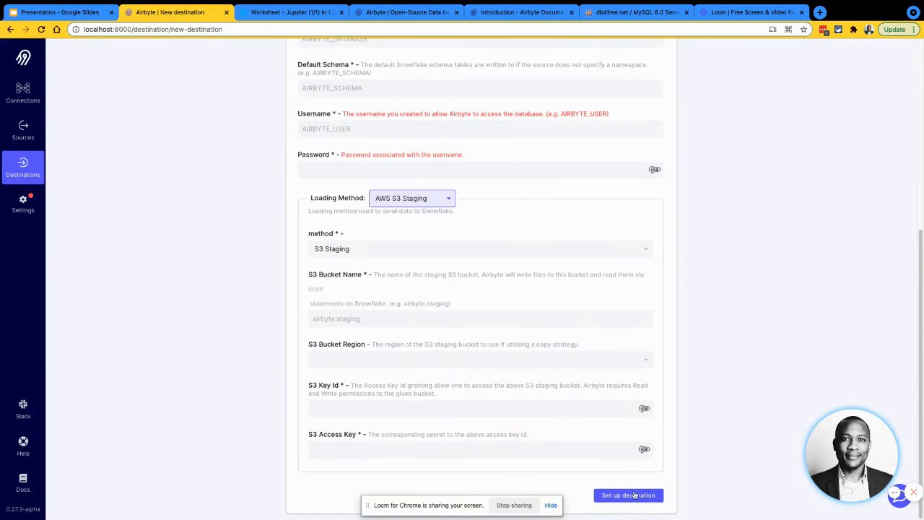
scroll(621, 433, up, 8)
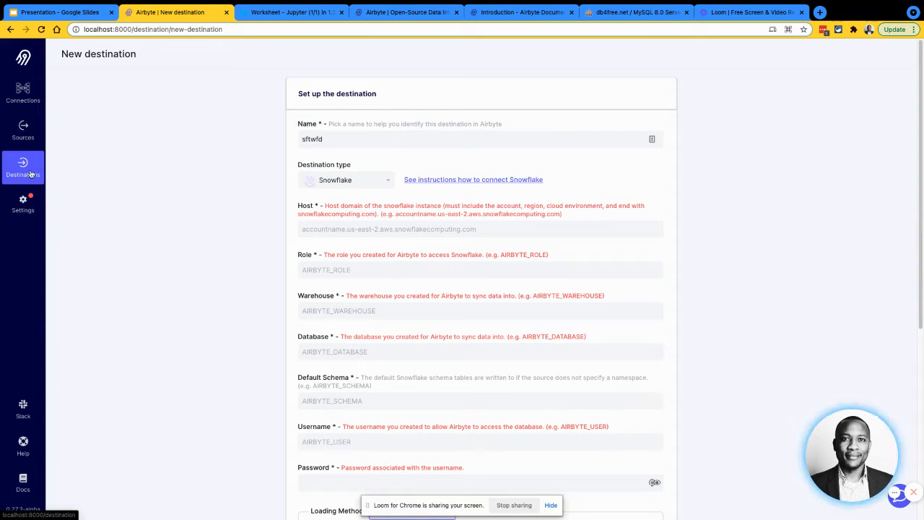
- Leave the destination form and start a new connection with a source named load_sales_data of type MySQL
click(24, 98)
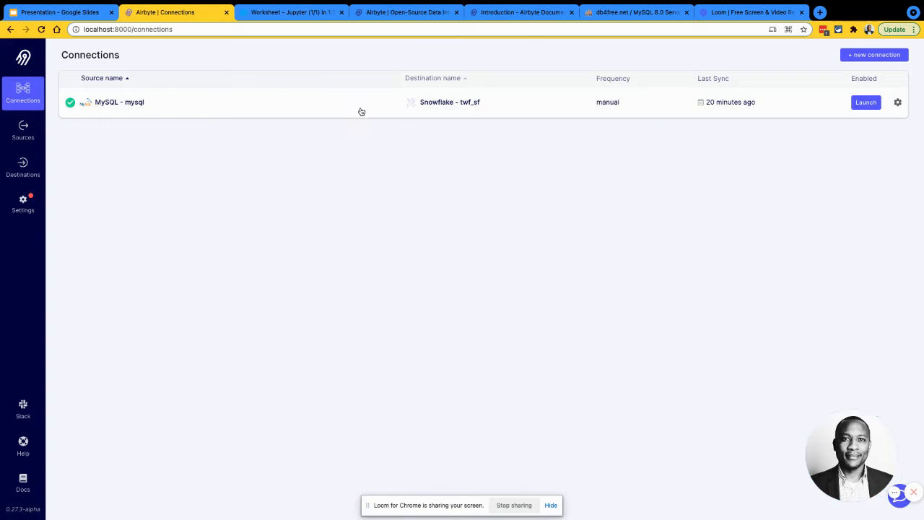
click(886, 55)
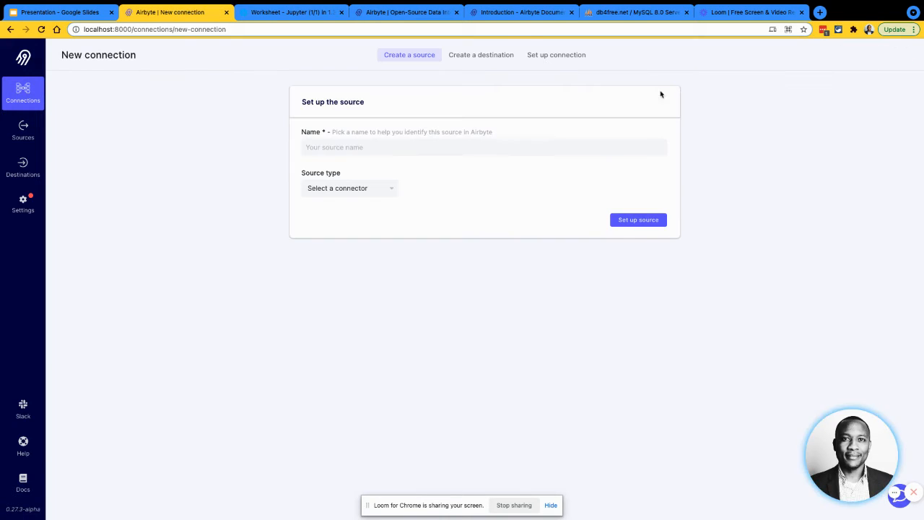
click(362, 150)
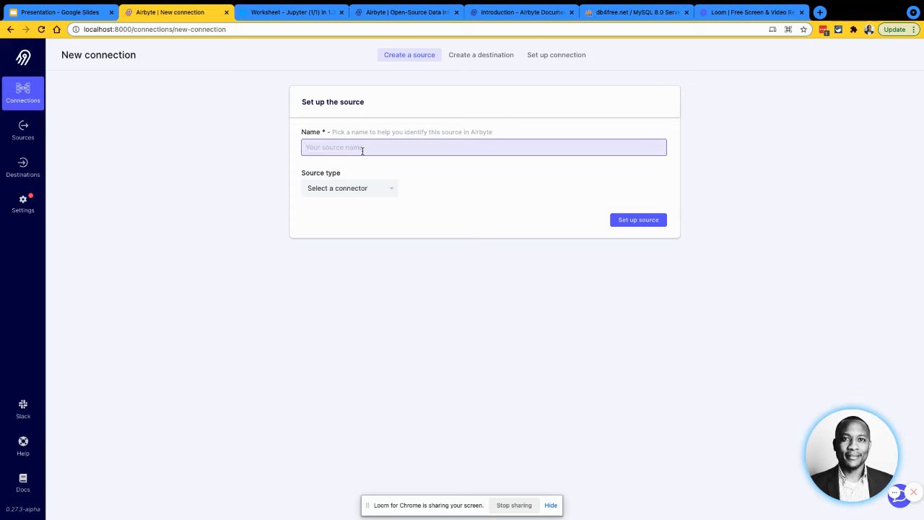
text(load_sales_data)
click(338, 187)
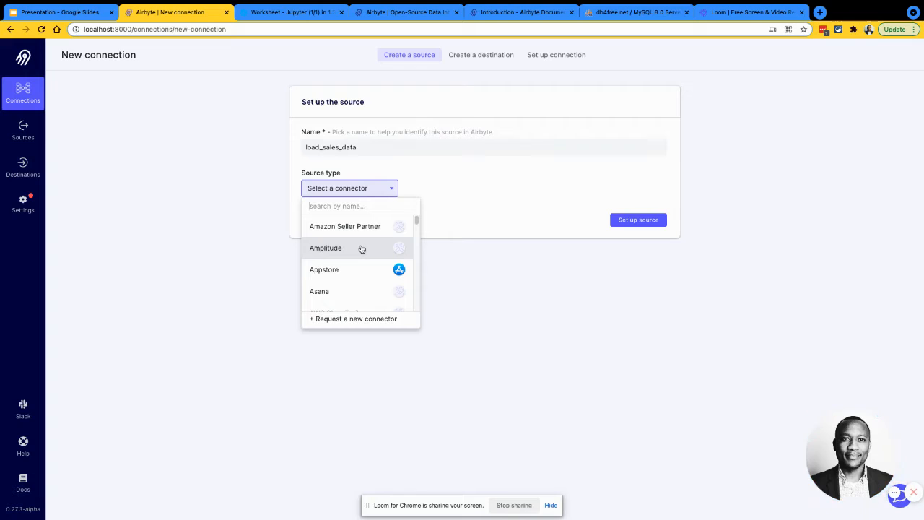
scroll(372, 288, down, 5)
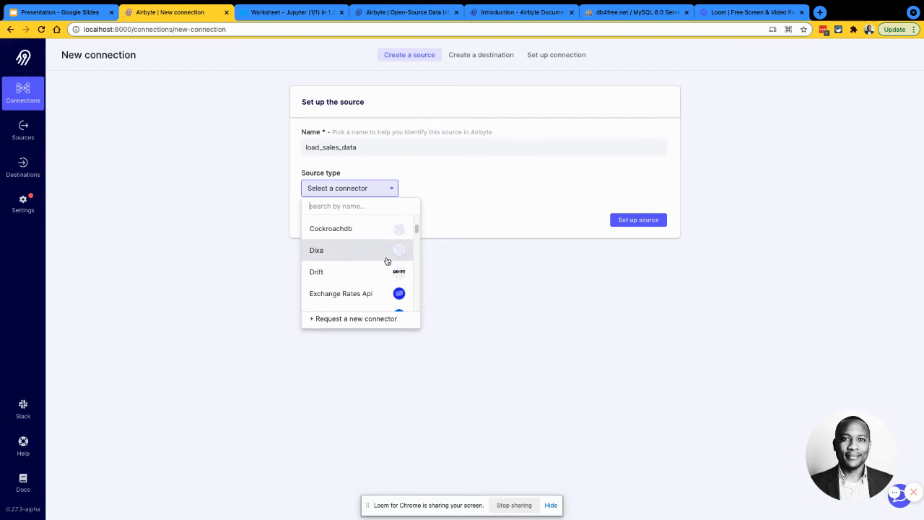
text(mys)
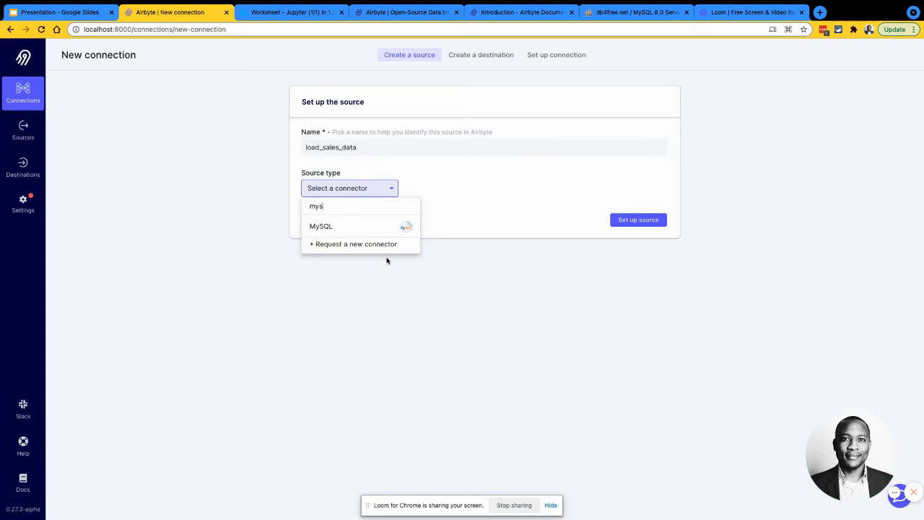
click(358, 226)
- Examine the new connection's MySQL source fields, from host and port down to the replication method, without filling them in
scroll(428, 297, down, 1)
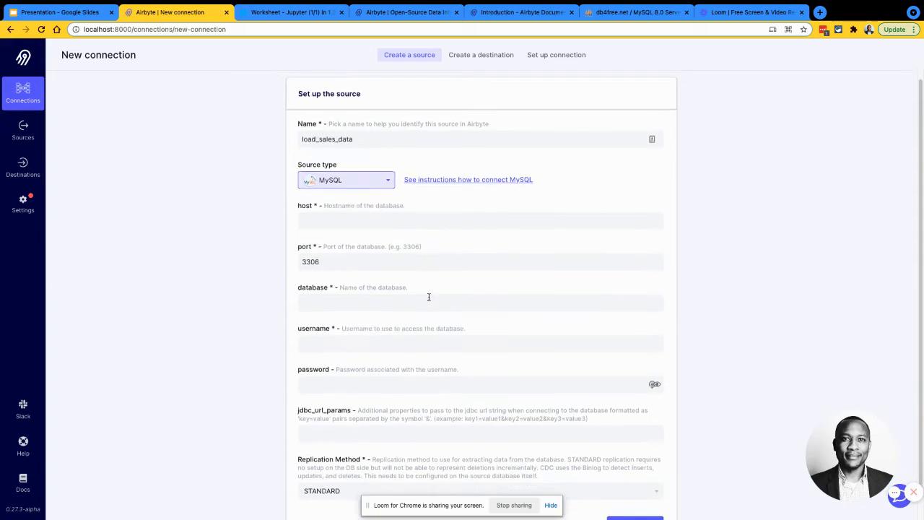
scroll(428, 297, down, 1)
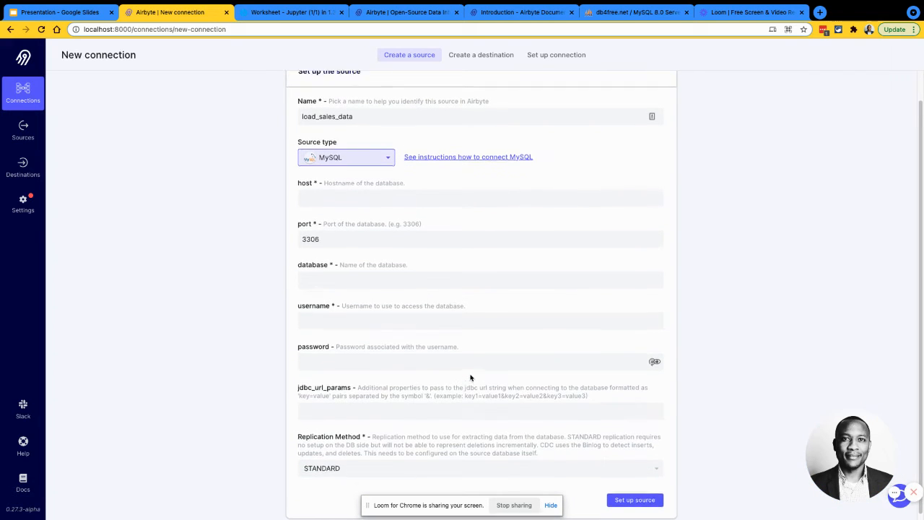
scroll(466, 347, up, 1)
scroll(460, 303, down, 1)
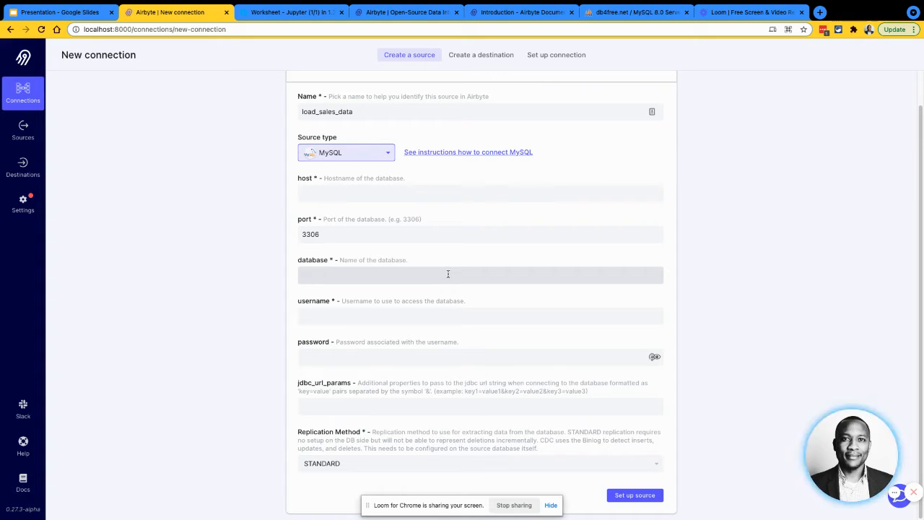
scroll(428, 221, up, 1)
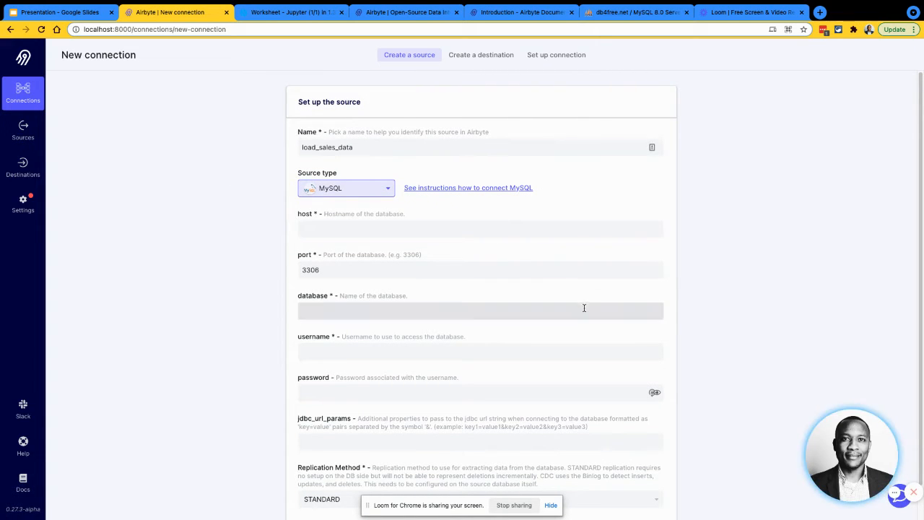
scroll(583, 322, down, 1)
scroll(583, 323, up, 1)
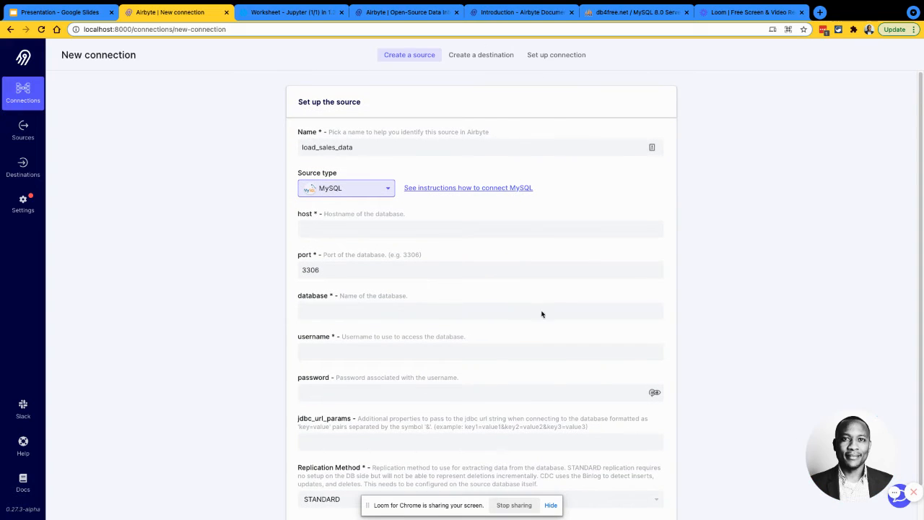
scroll(542, 314, down, 1)
scroll(589, 330, up, 1)
- Leave the new connection form, view the sync history of the existing mysql to twf_sf connection and open its settings
click(34, 103)
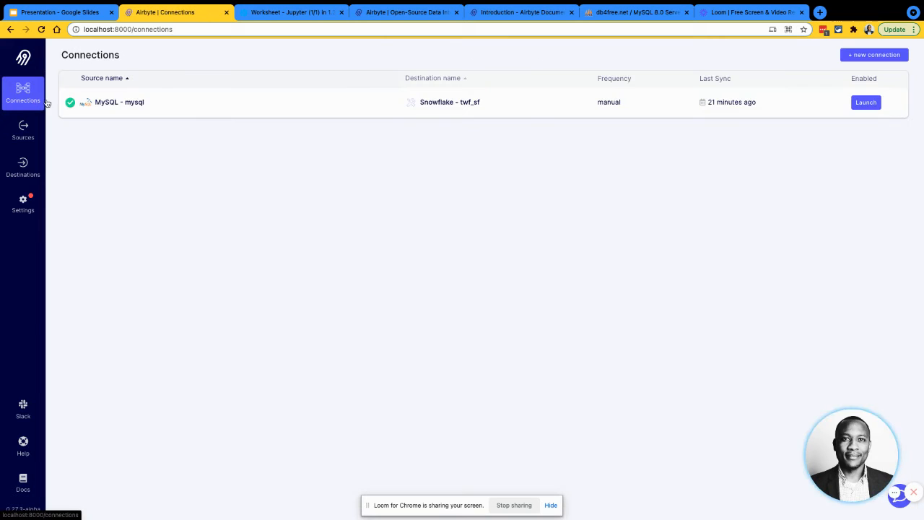
click(182, 107)
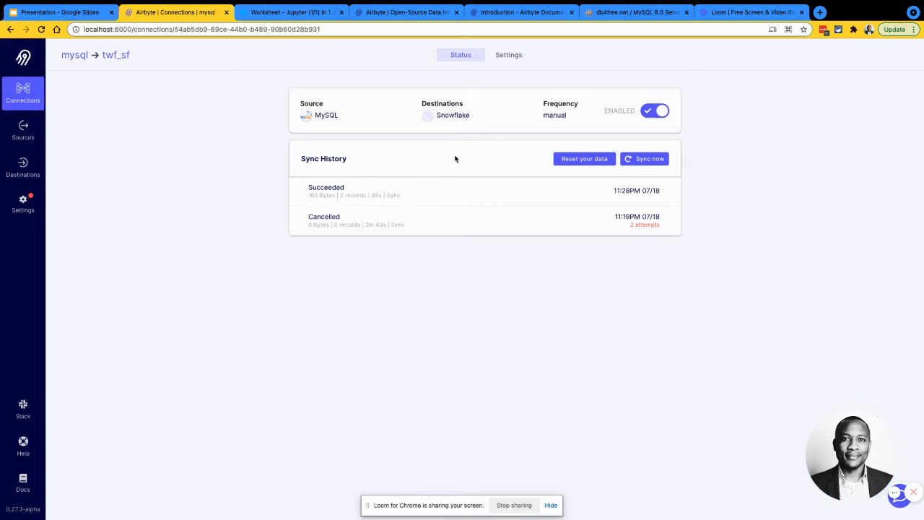
click(509, 56)
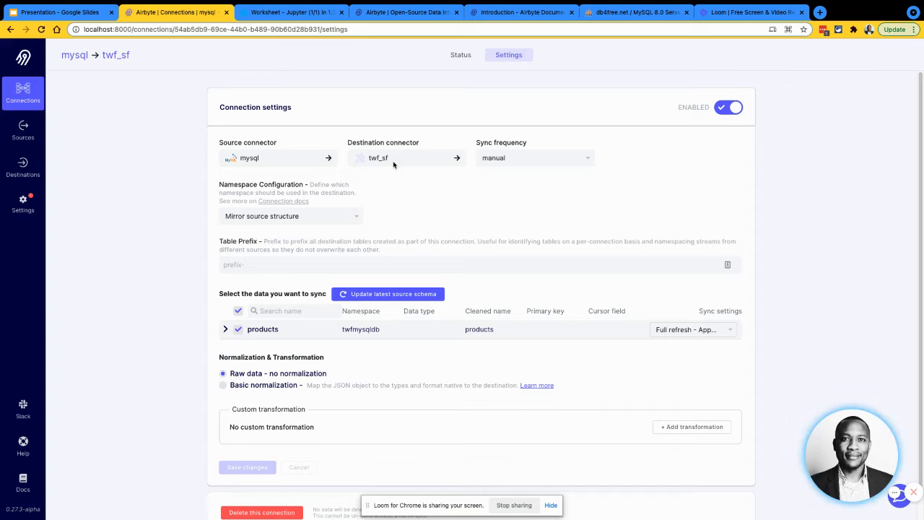
- Review the sync frequency and namespace configuration options of the mysql to twf_sf connection without changing them
click(510, 162)
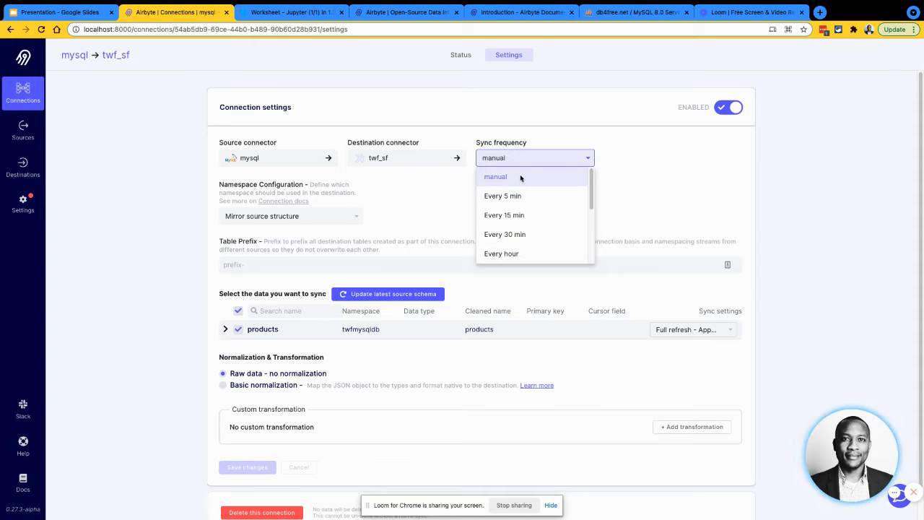
click(737, 159)
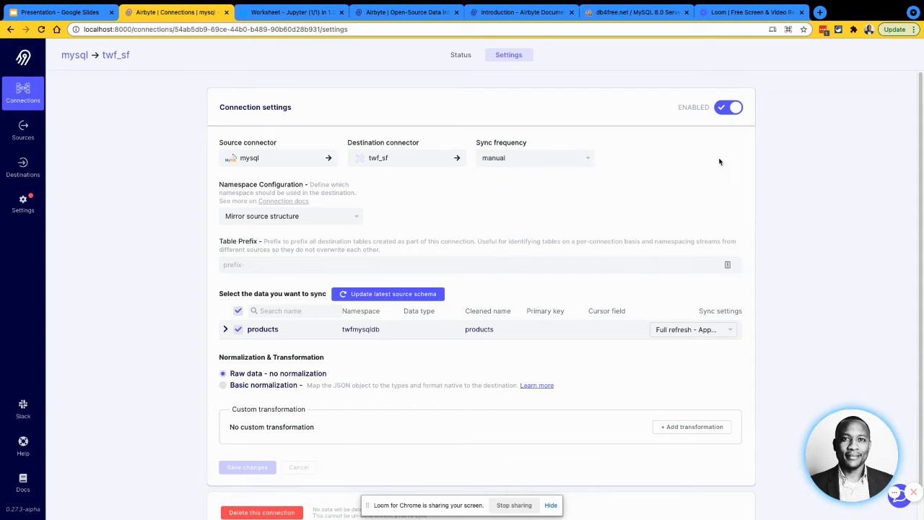
click(574, 158)
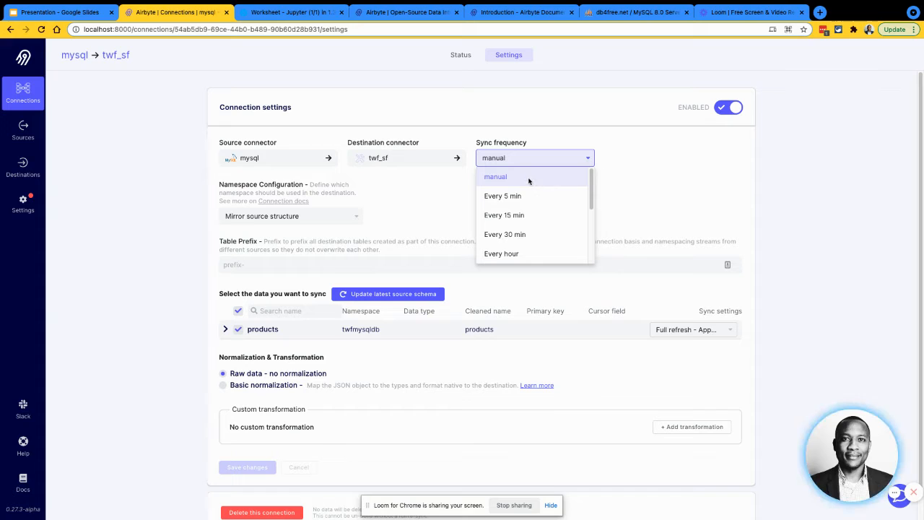
click(435, 187)
click(310, 218)
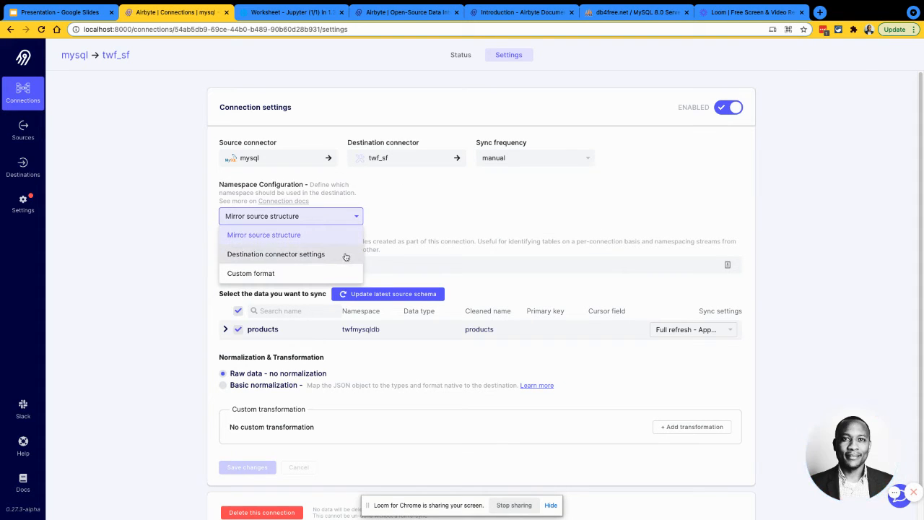
click(420, 212)
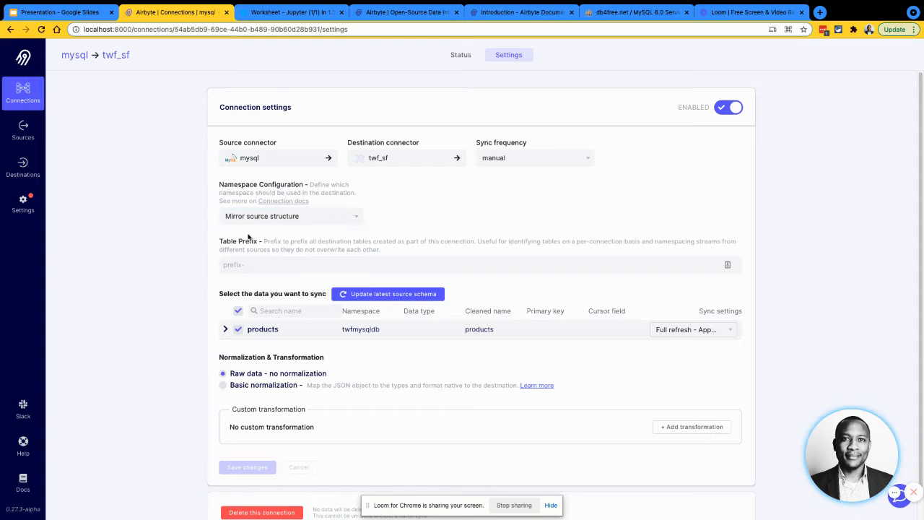
- Check the namespace choices once more, keep Mirror source structure, and look over the table prefix and stream selection
click(253, 218)
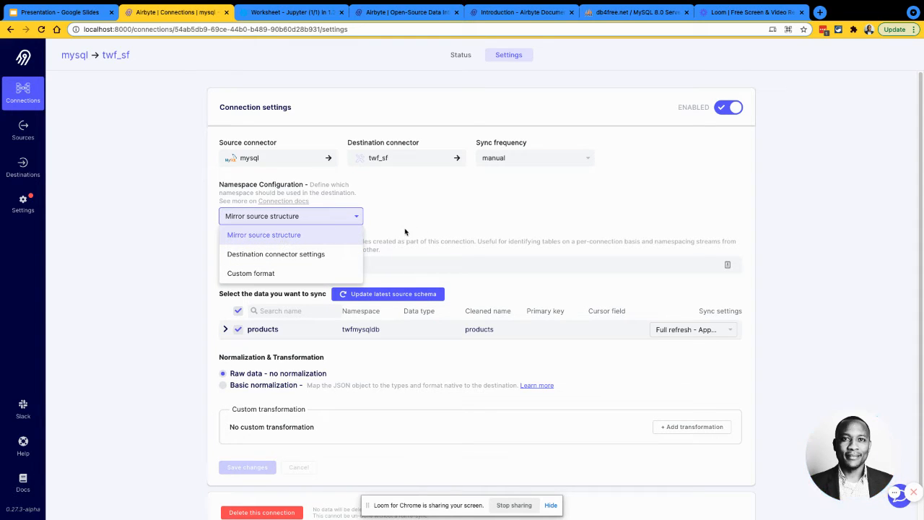
click(426, 225)
scroll(361, 239, down, 1)
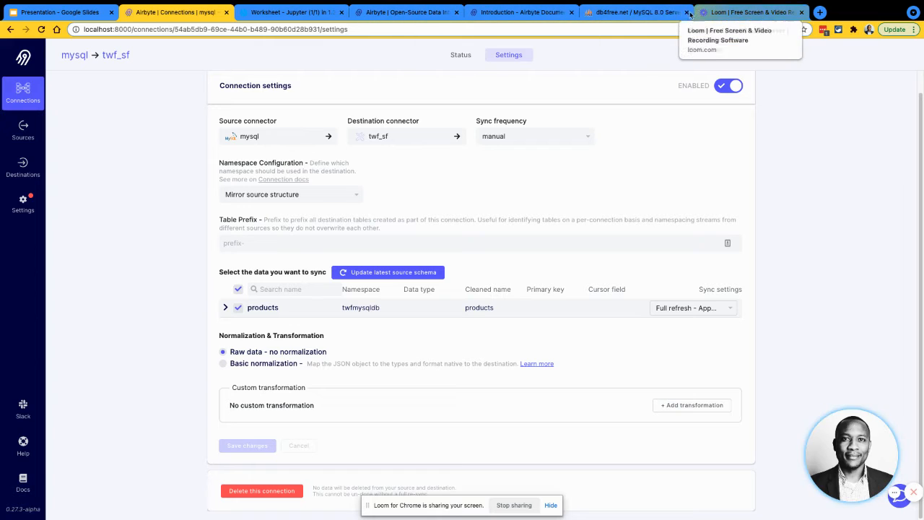
- Switch to phpMyAdmin and start a new table named sales in the twfmysqldb database
click(648, 16)
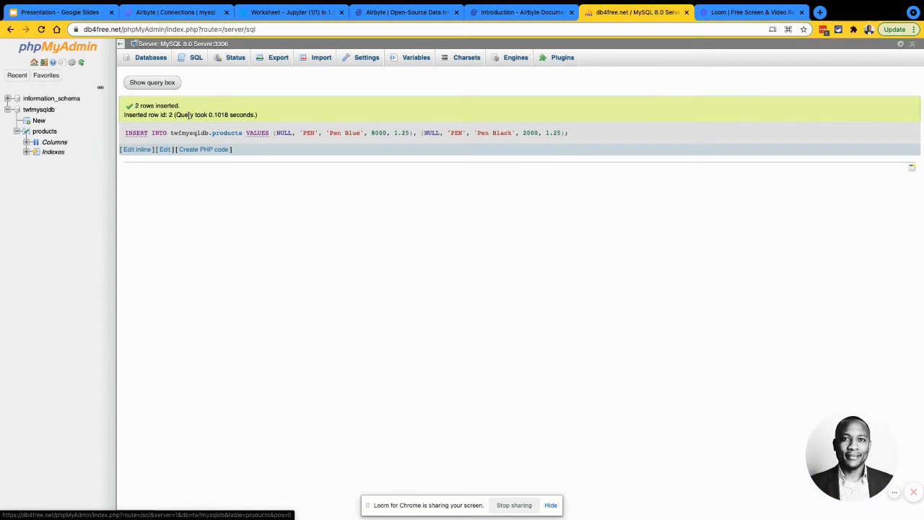
click(39, 121)
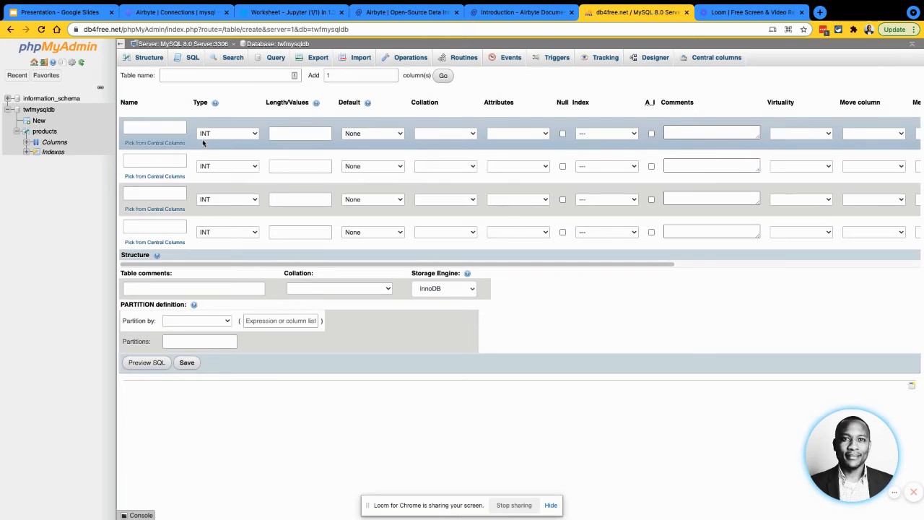
click(199, 77)
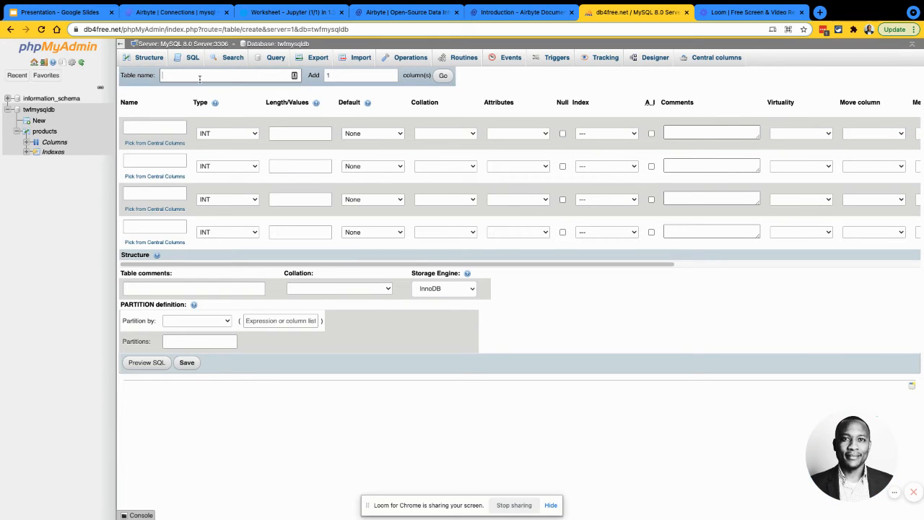
text(table)
key(BackSpace)
key(BackSpace)
key(BackSpace)
key(BackSpace)
key(BackSpace)
text(sales)
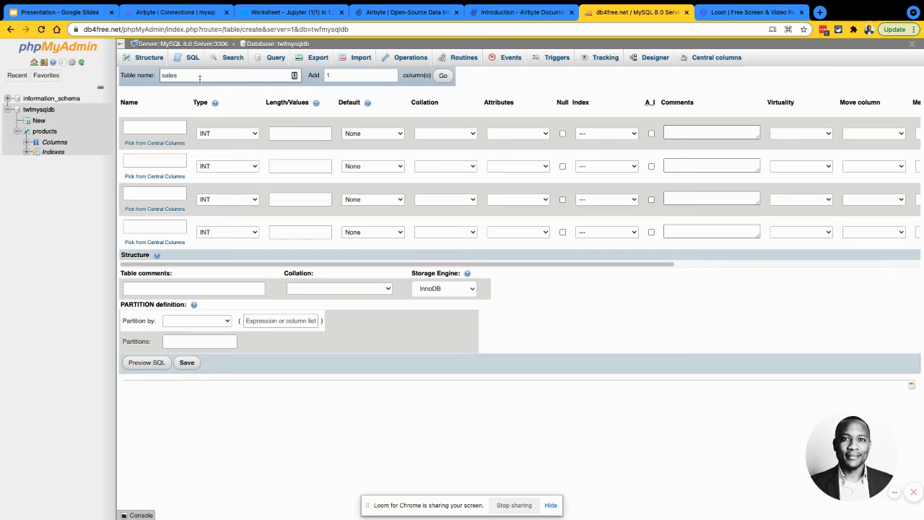
- Name the first column of the sales table sales_id, keep its INT type, and save the table
click(161, 128)
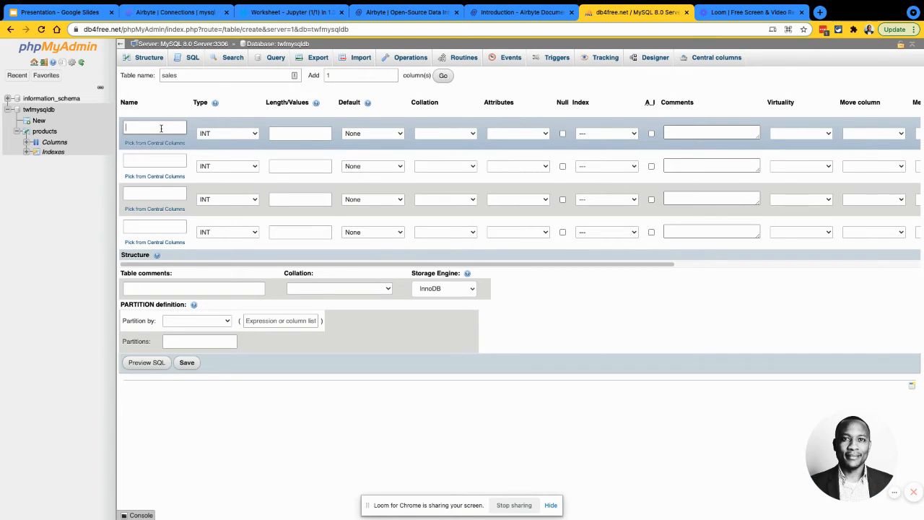
text(sales_id)
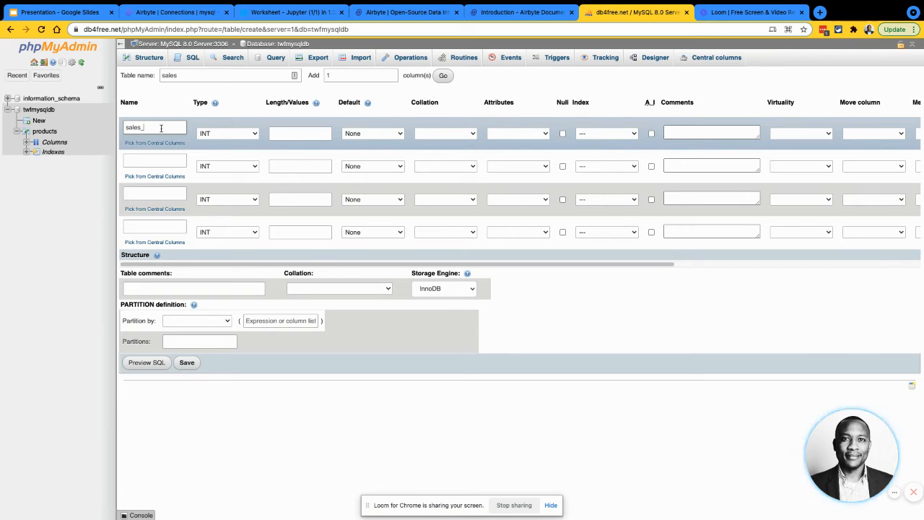
click(187, 362)
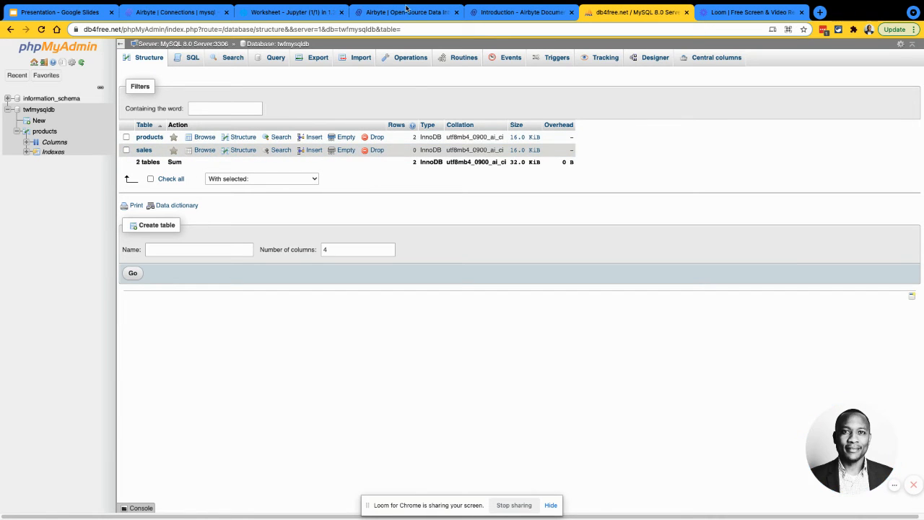
- Return to Airbyte and update the latest source schema of the mysql to twf_sf connection
click(188, 12)
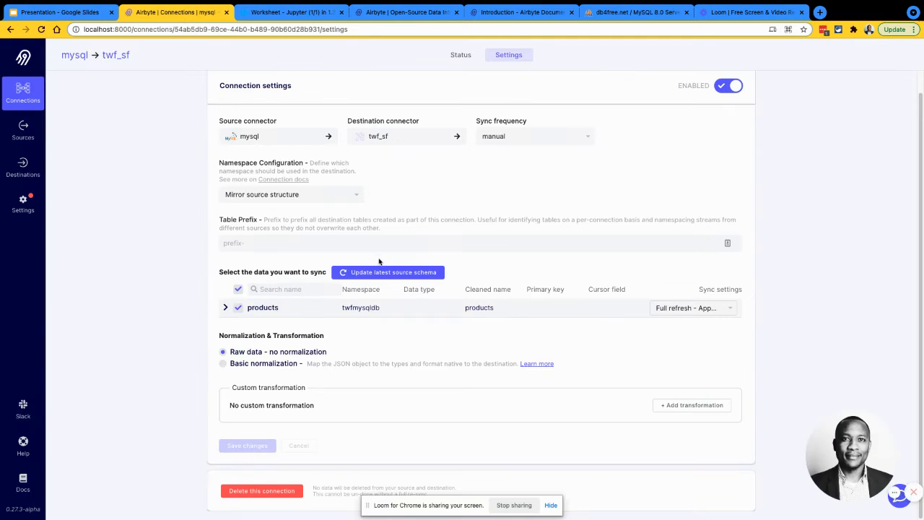
click(410, 275)
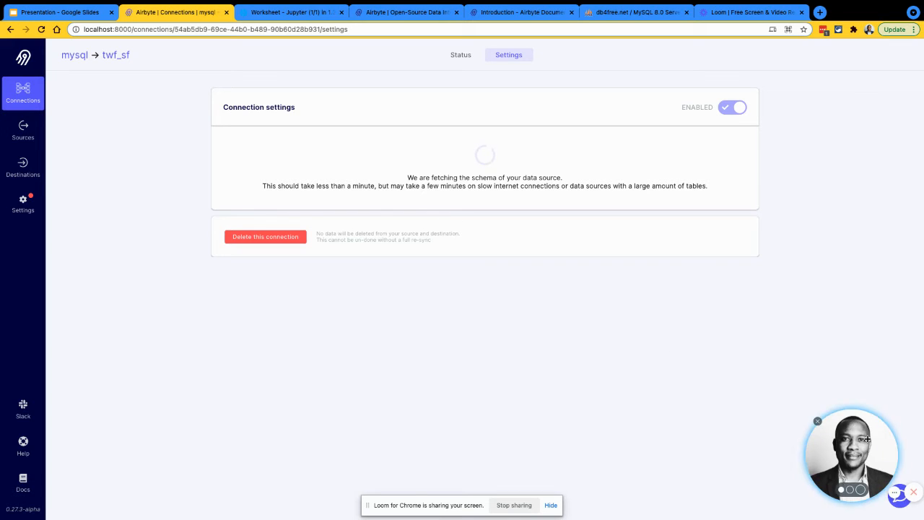
drag(852, 435, 786, 428)
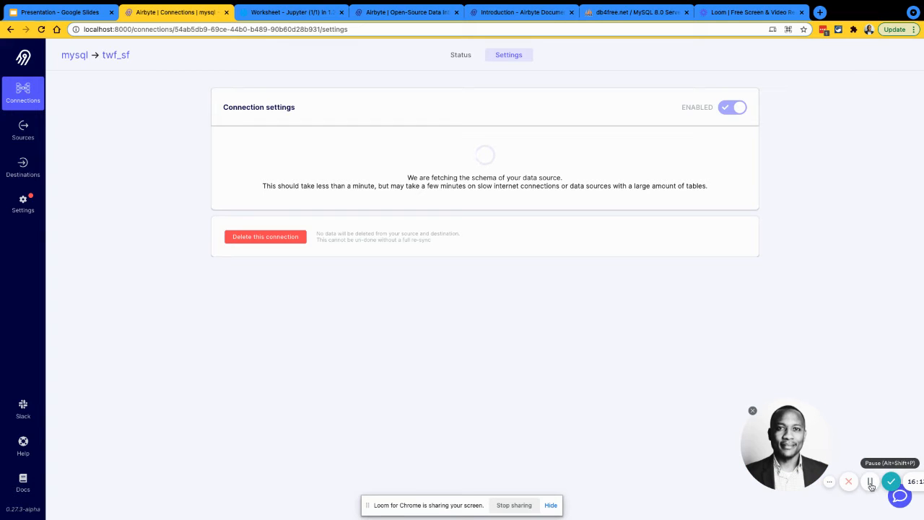
click(871, 482)
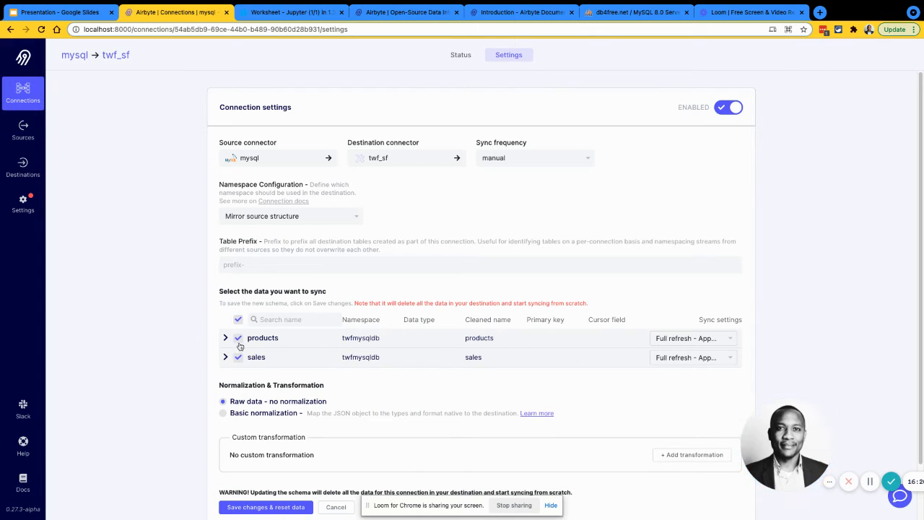
- Examine the fields of the sales and products streams in the refreshed schema, collapsing each one again
scroll(275, 352, down, 1)
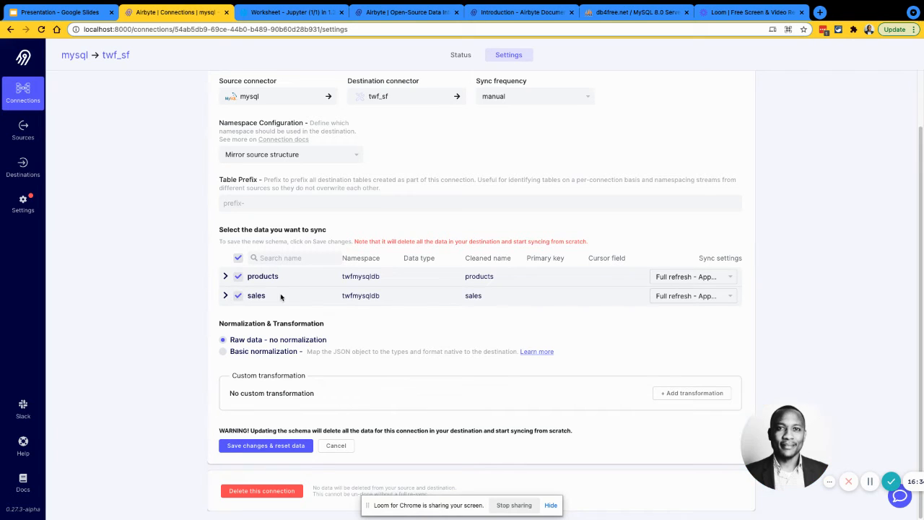
click(225, 297)
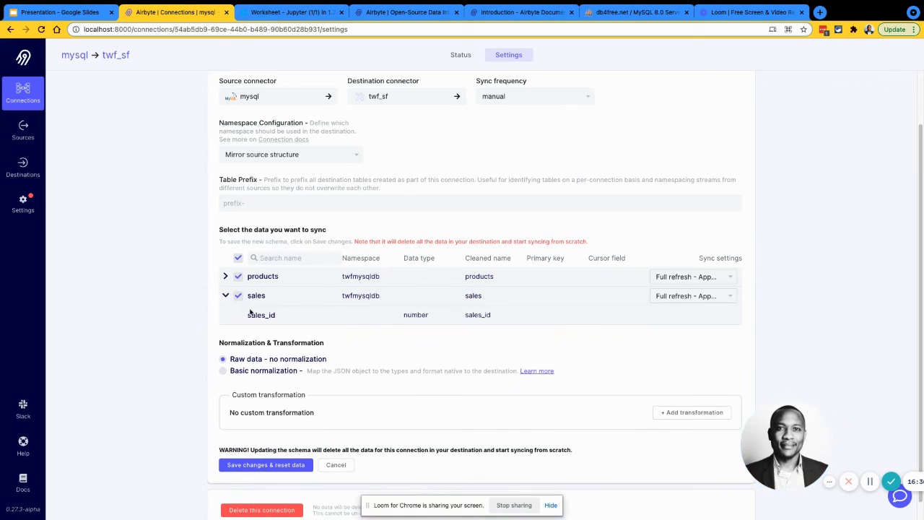
click(226, 296)
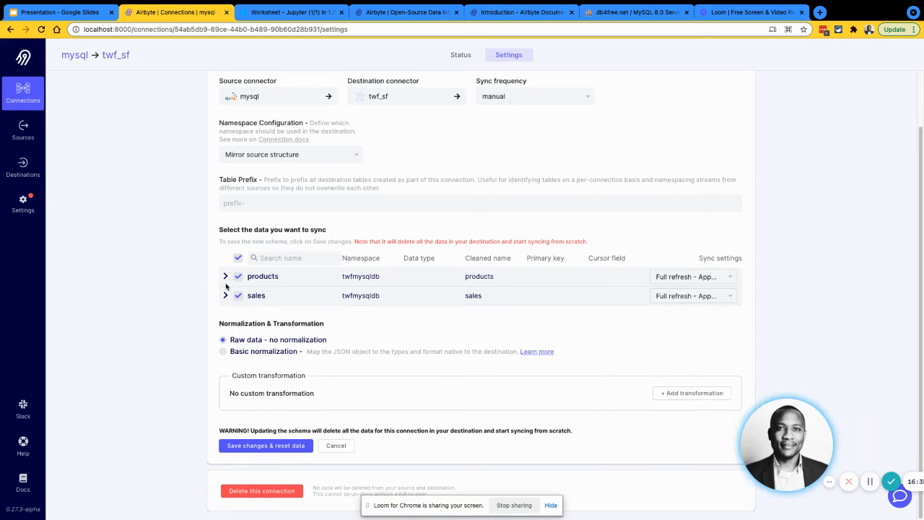
click(225, 277)
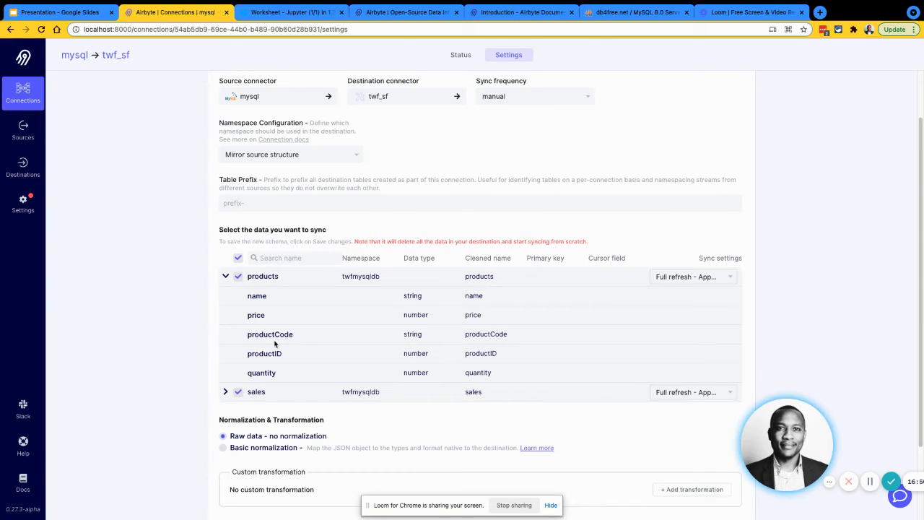
click(226, 275)
- Examine the sync modes offered for the products stream, from Full refresh - Overwrite to Incremental - Deduped + history
click(713, 276)
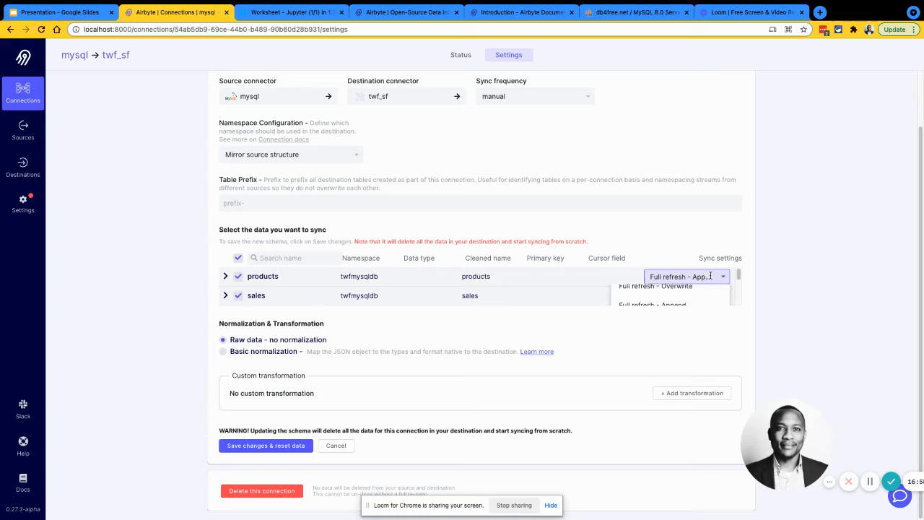
scroll(697, 287, down, 1)
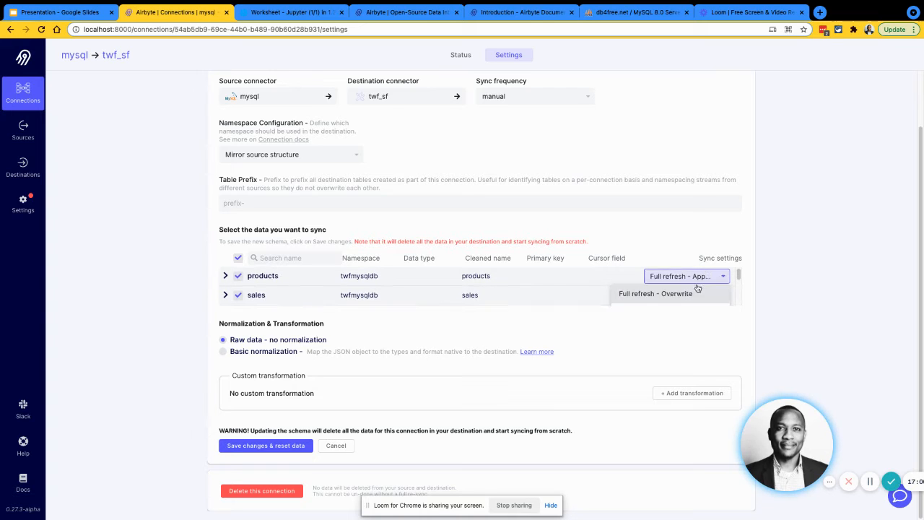
scroll(695, 289, down, 3)
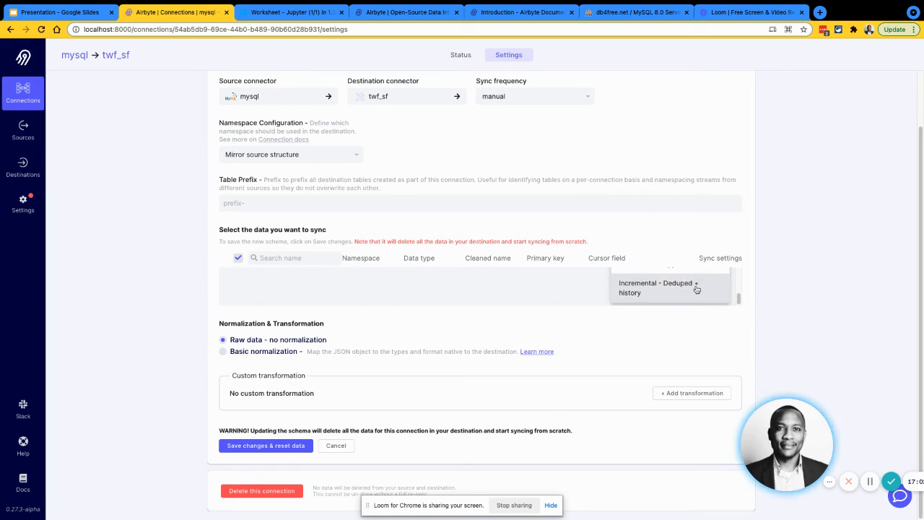
scroll(696, 289, up, 5)
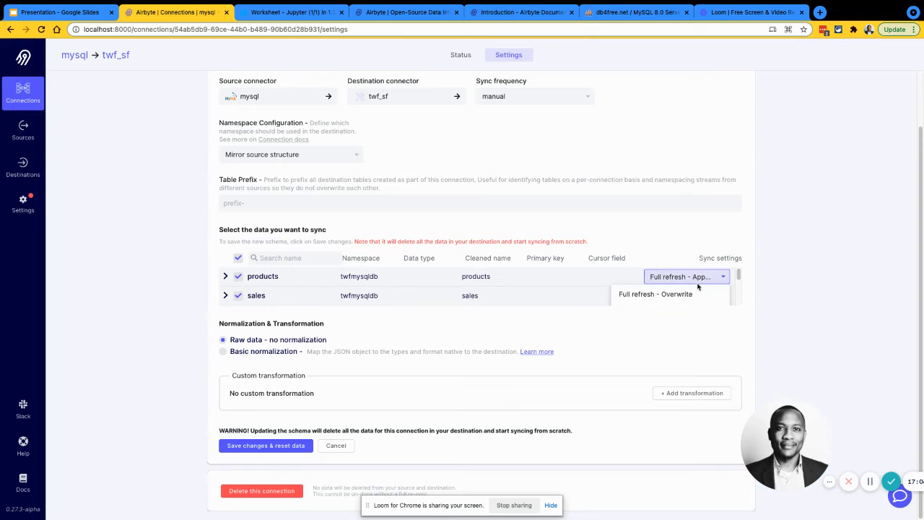
scroll(699, 314, down, 3)
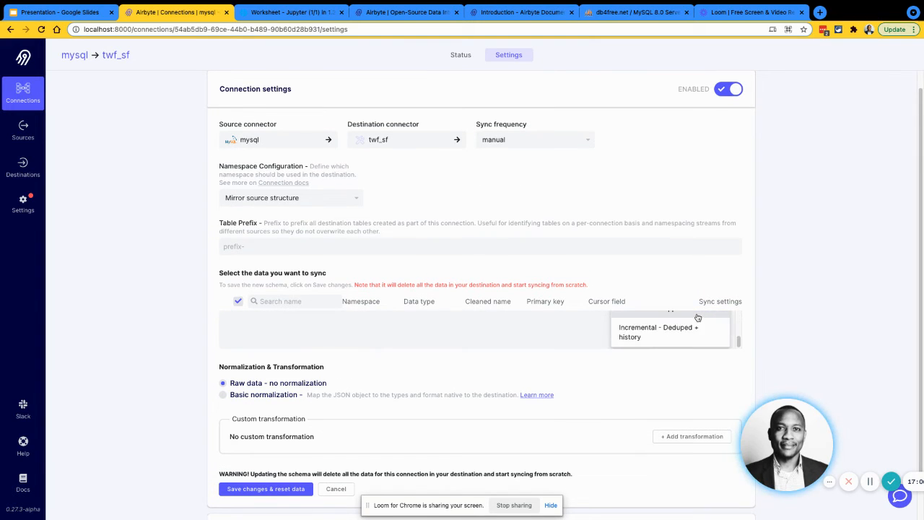
scroll(691, 329, up, 3)
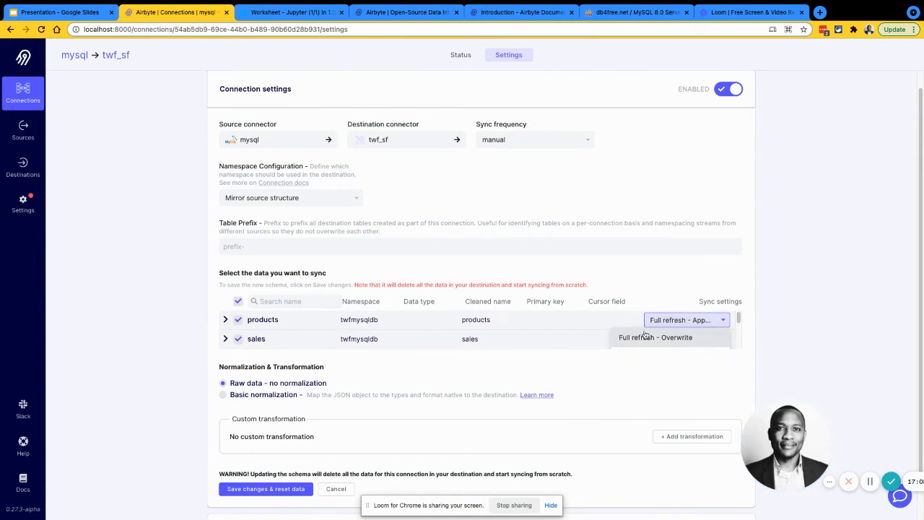
scroll(674, 318, down, 2)
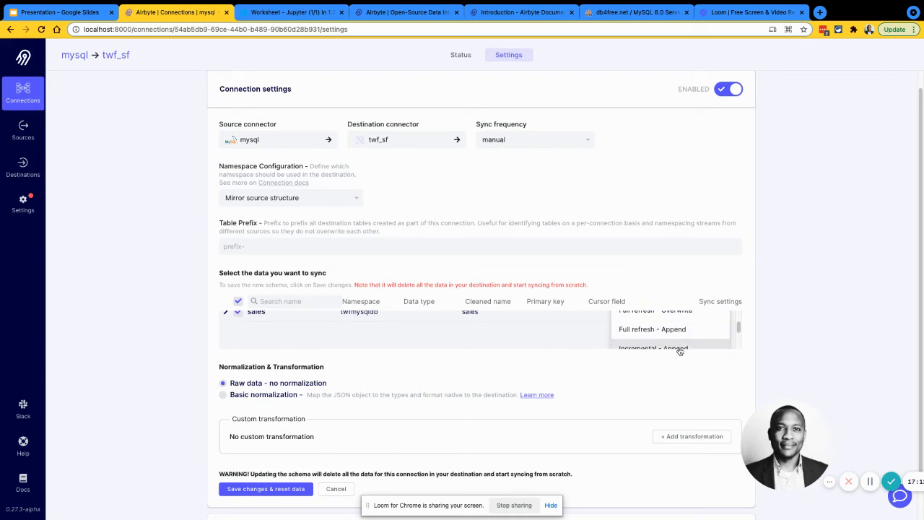
scroll(676, 330, up, 2)
scroll(677, 335, down, 1)
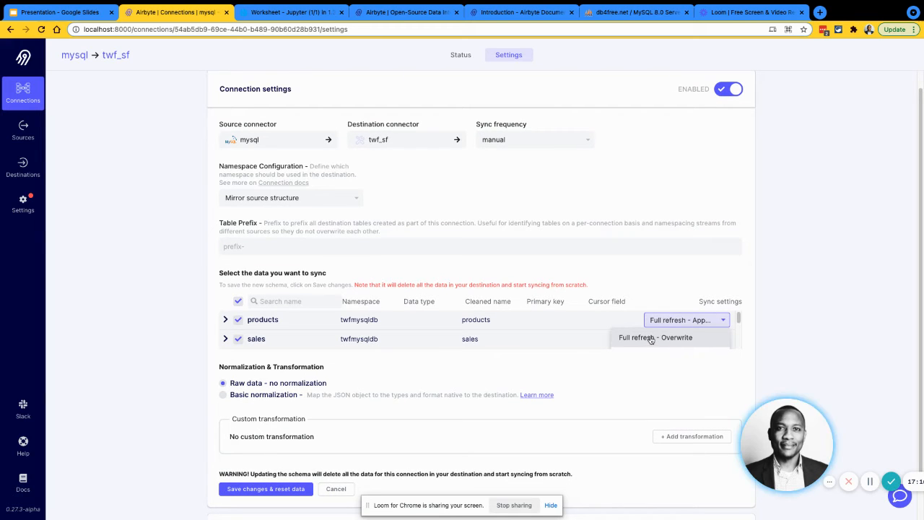
scroll(651, 340, down, 1)
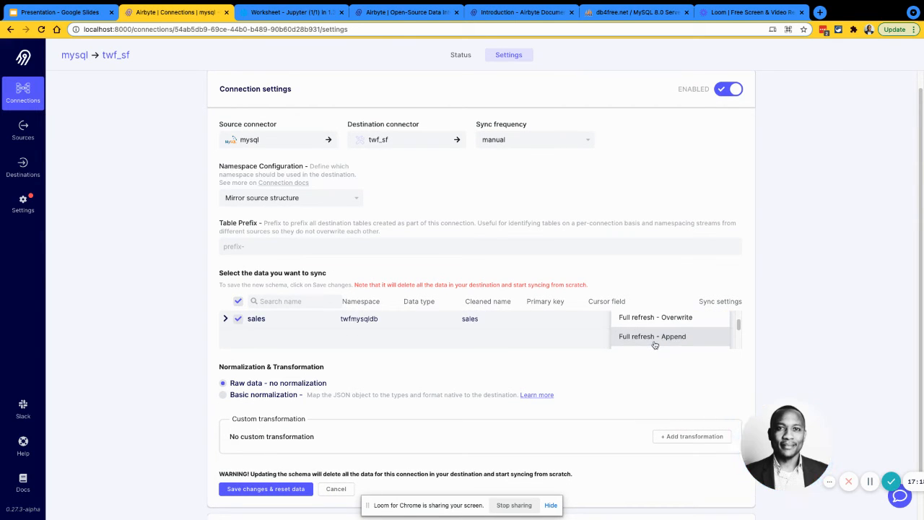
scroll(656, 344, down, 2)
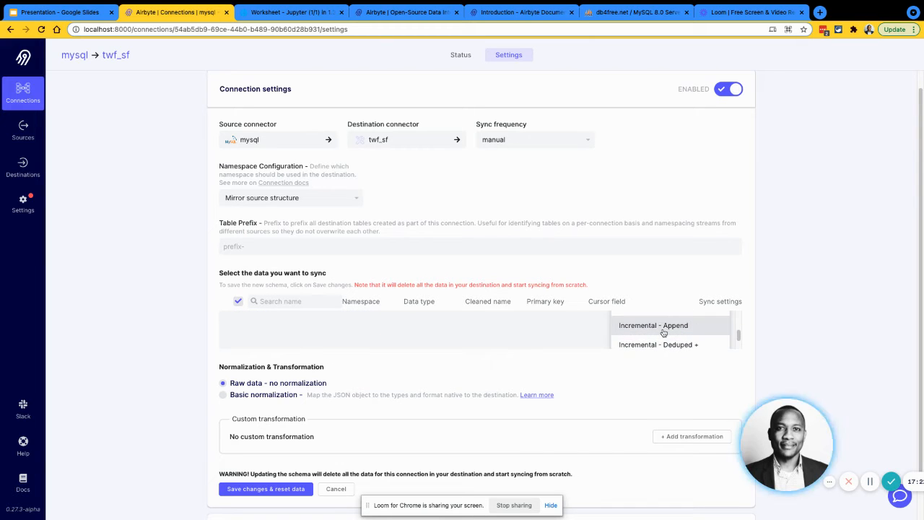
scroll(662, 332, down, 1)
scroll(663, 332, down, 1)
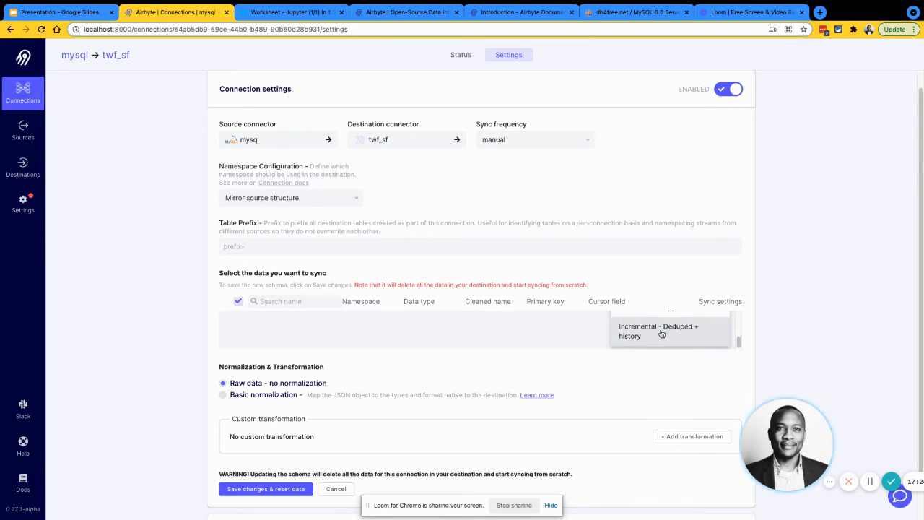
scroll(661, 333, down, 1)
scroll(660, 331, up, 3)
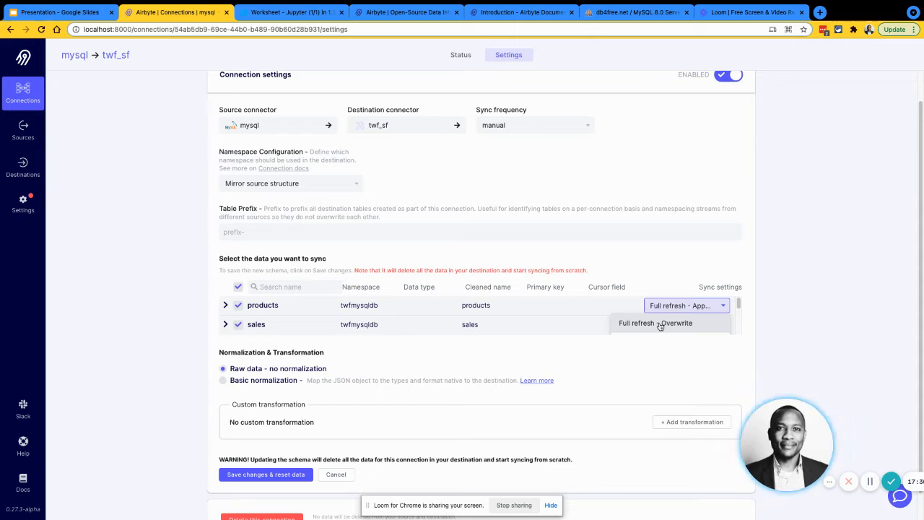
- Set the sync mode of the products stream to Incremental - Deduped + history
scroll(686, 312, down, 1)
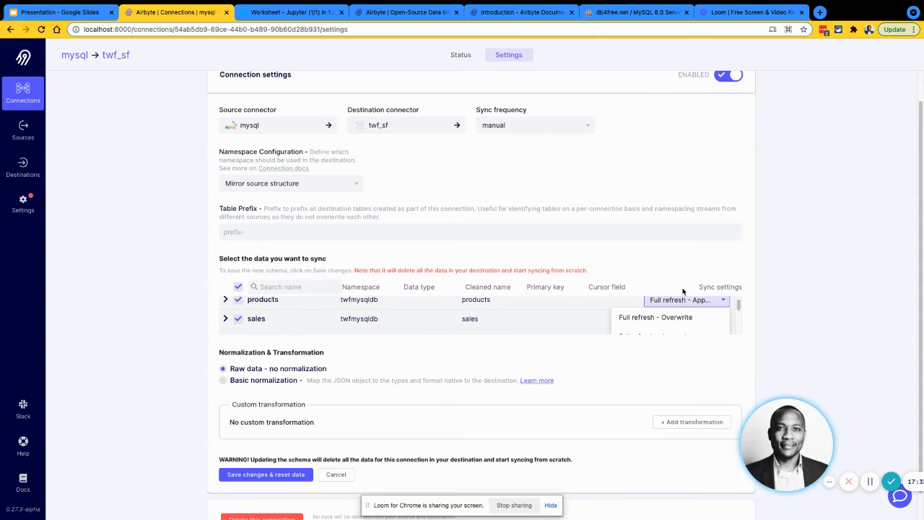
scroll(671, 325, down, 2)
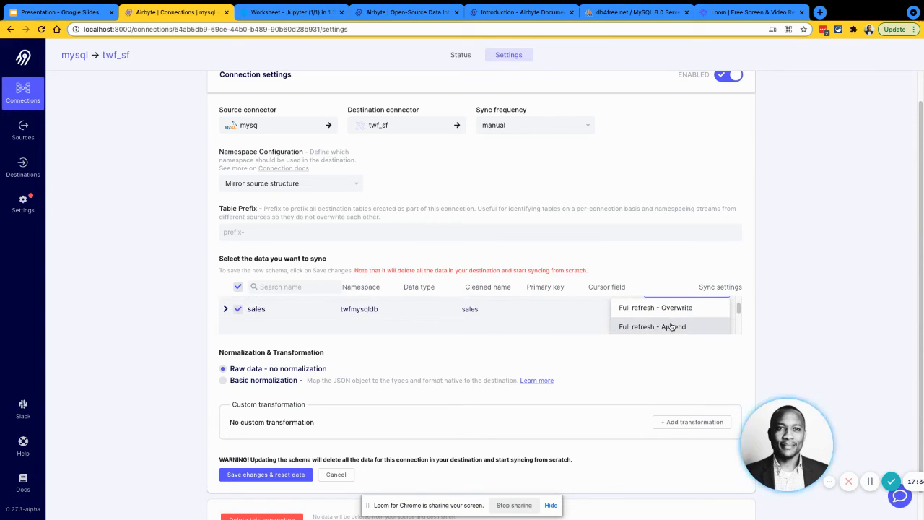
scroll(673, 329, down, 3)
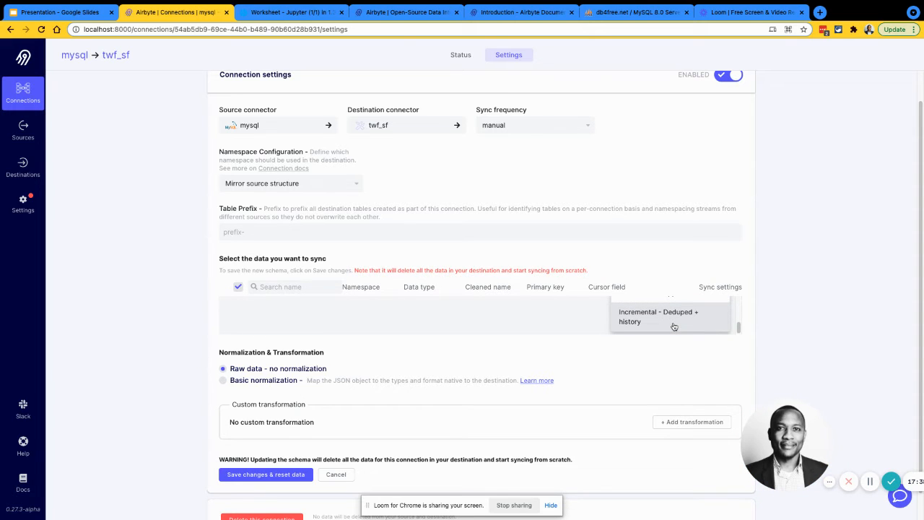
click(674, 327)
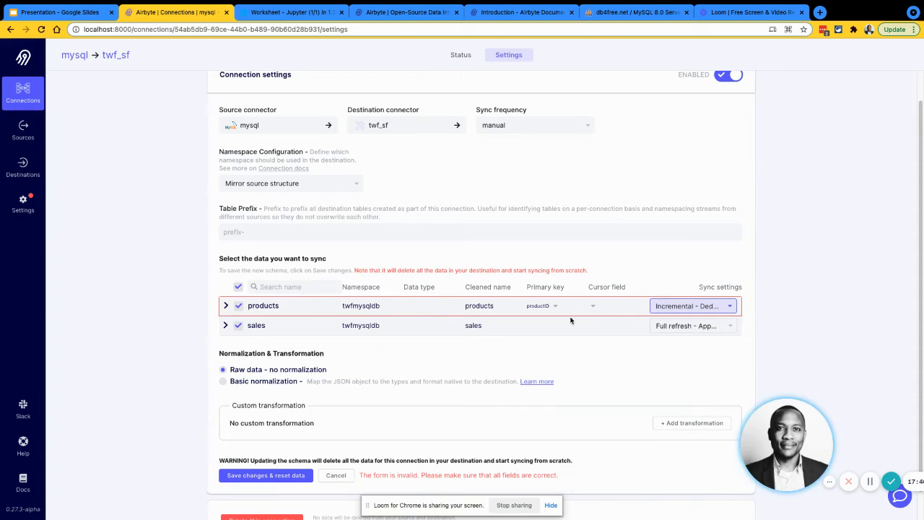
- Expand the products stream and set its sync mode to Full refresh - Append
click(546, 307)
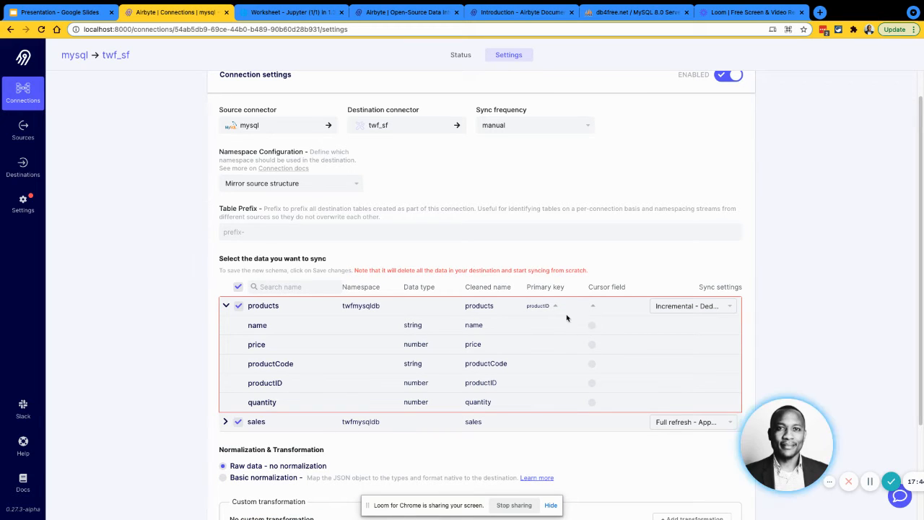
click(714, 310)
scroll(684, 326, up, 1)
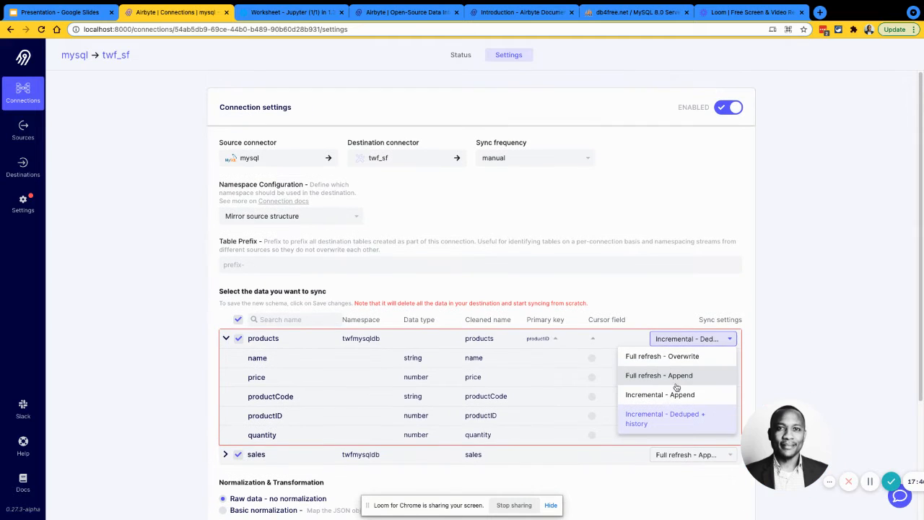
click(678, 376)
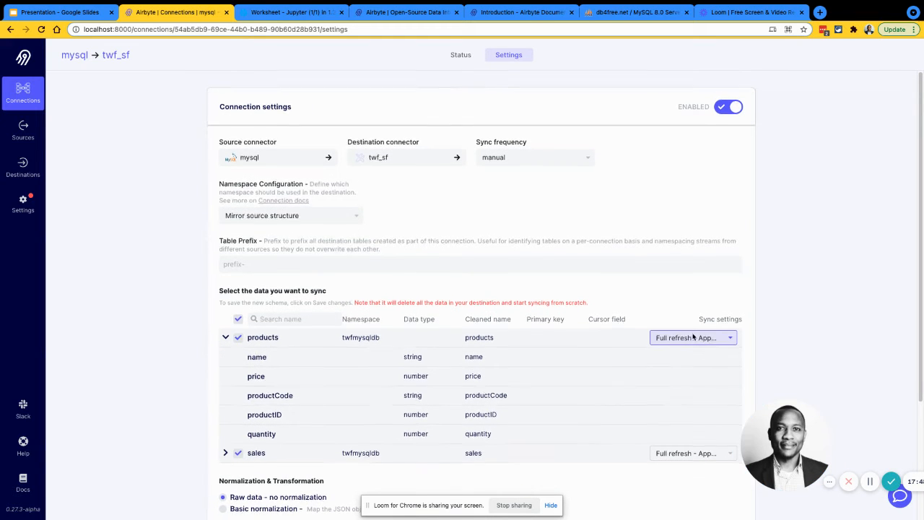
- Examine the fields required for a custom dbt transformation, cancelling the form without adding one
scroll(715, 304, down, 2)
scroll(516, 303, down, 2)
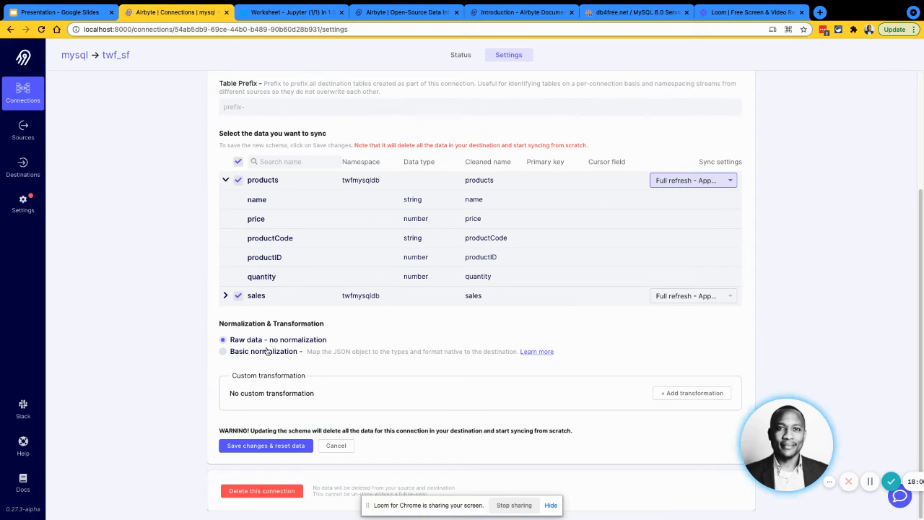
click(694, 392)
scroll(526, 385, down, 1)
scroll(527, 384, down, 2)
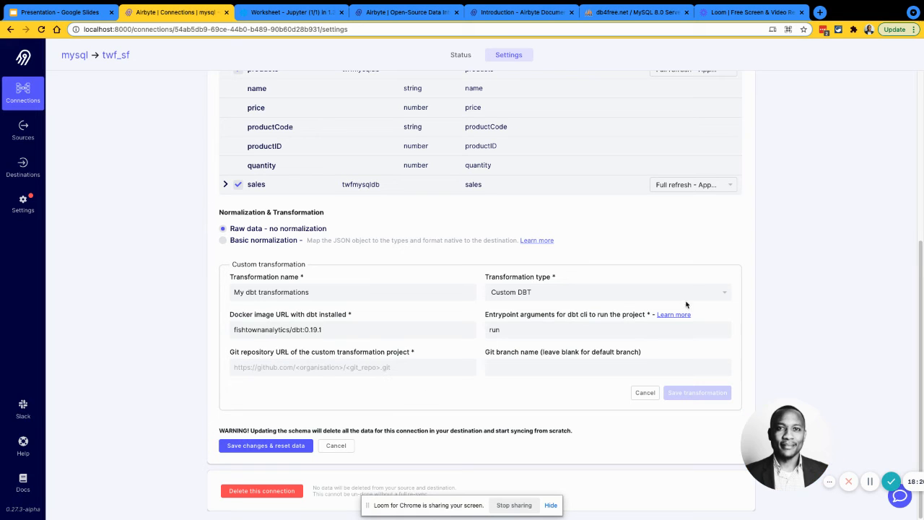
click(644, 391)
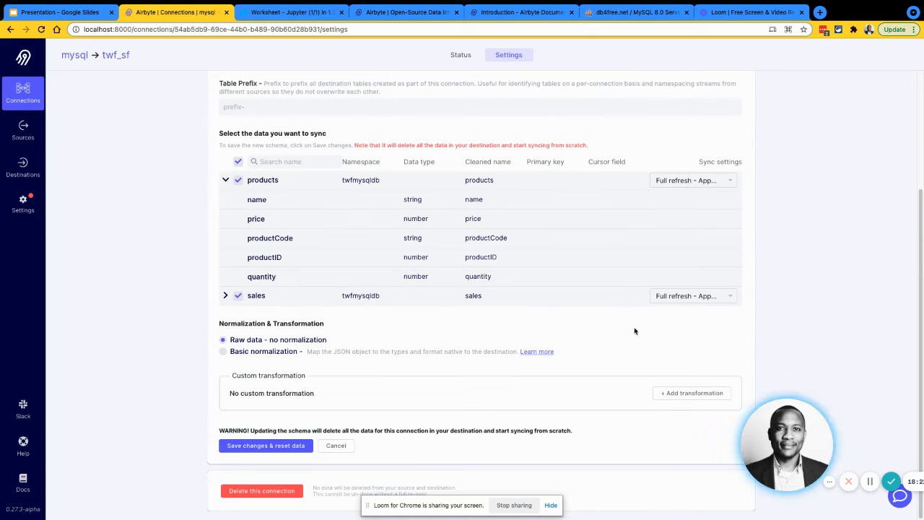
click(691, 392)
scroll(672, 385, down, 2)
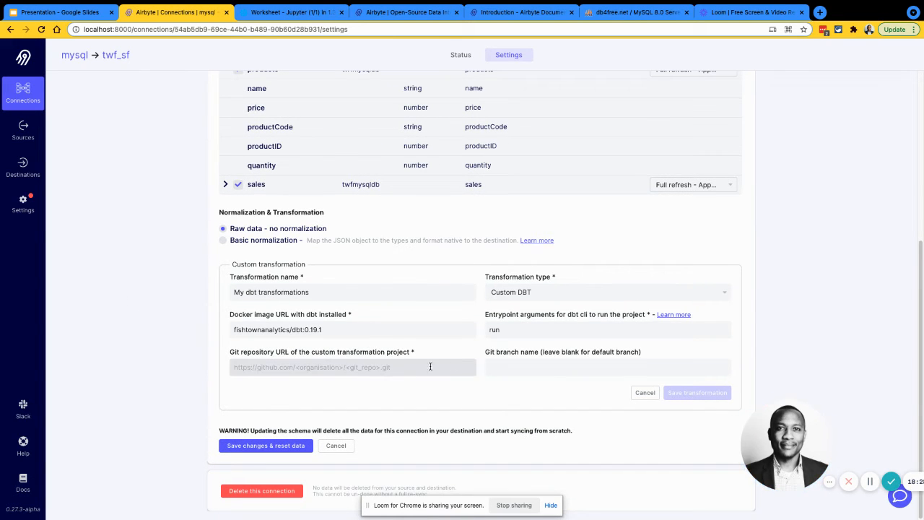
click(650, 399)
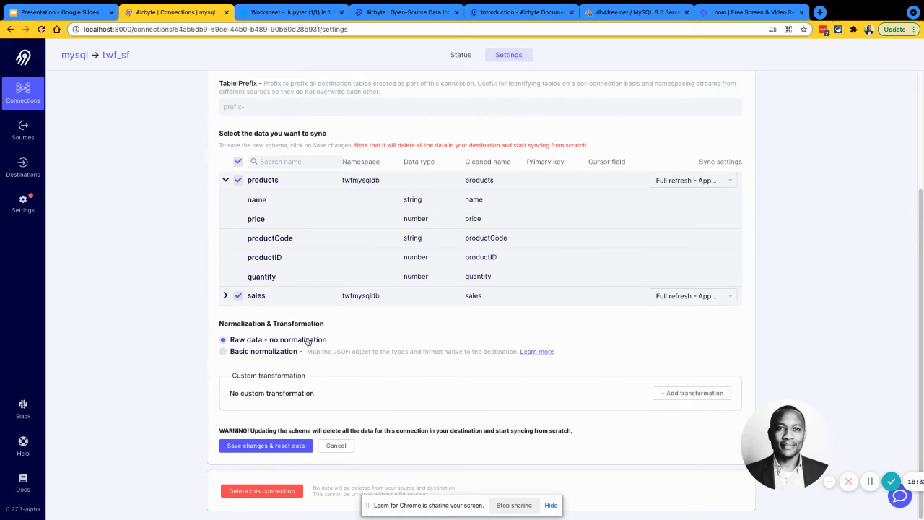
- Save the connection changes with a data reset, confirm the source schema update, and open the connection's sync status
click(261, 447)
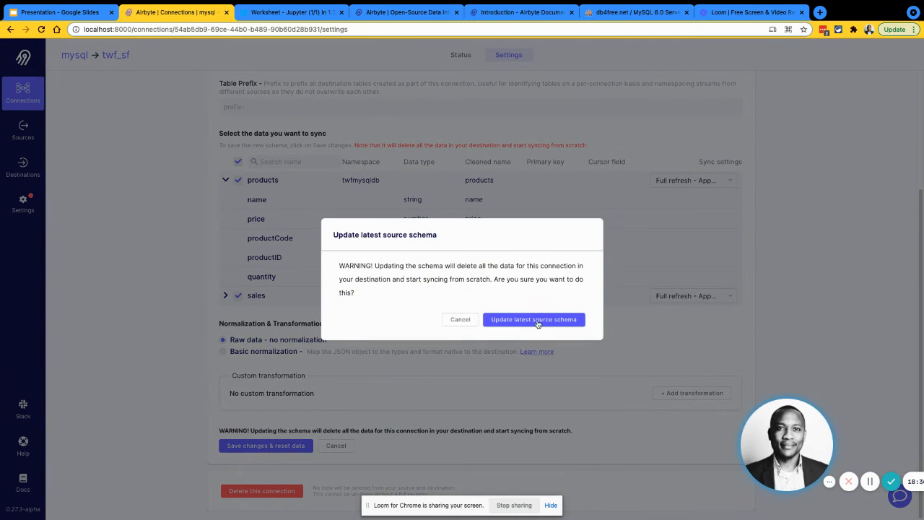
click(538, 320)
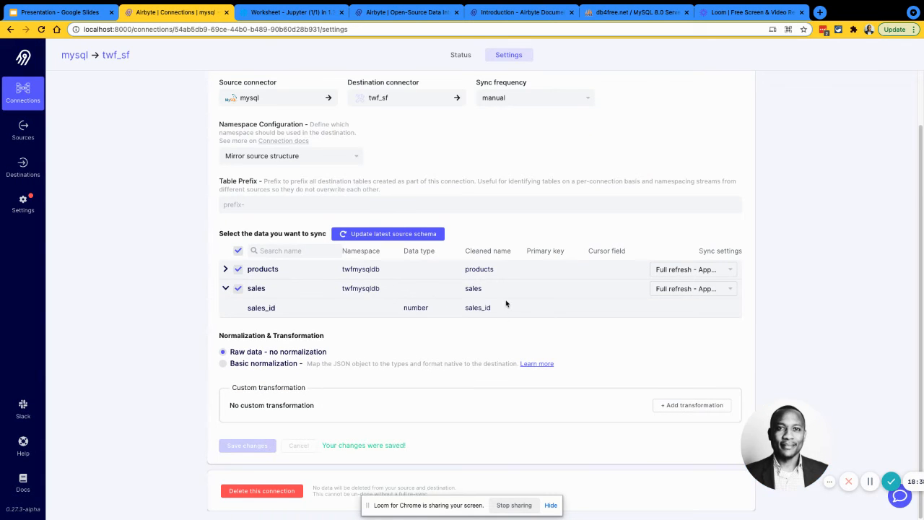
scroll(551, 307, up, 1)
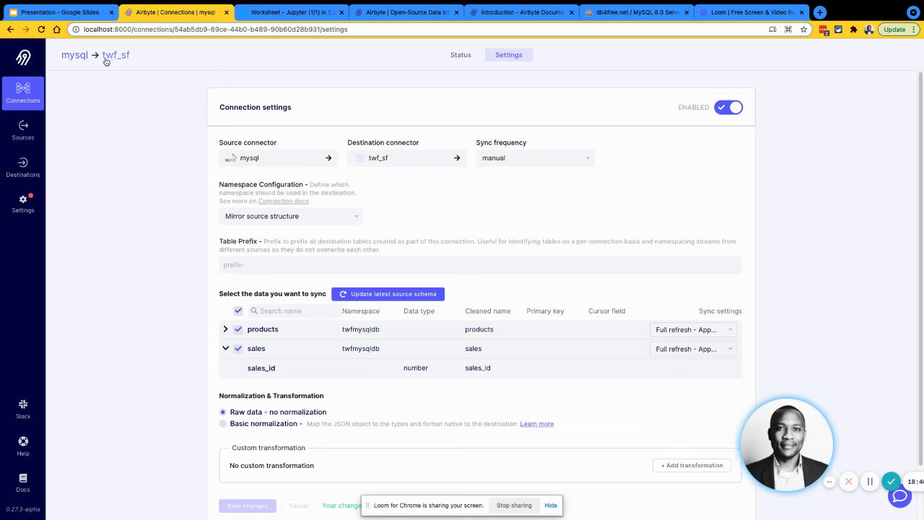
click(459, 55)
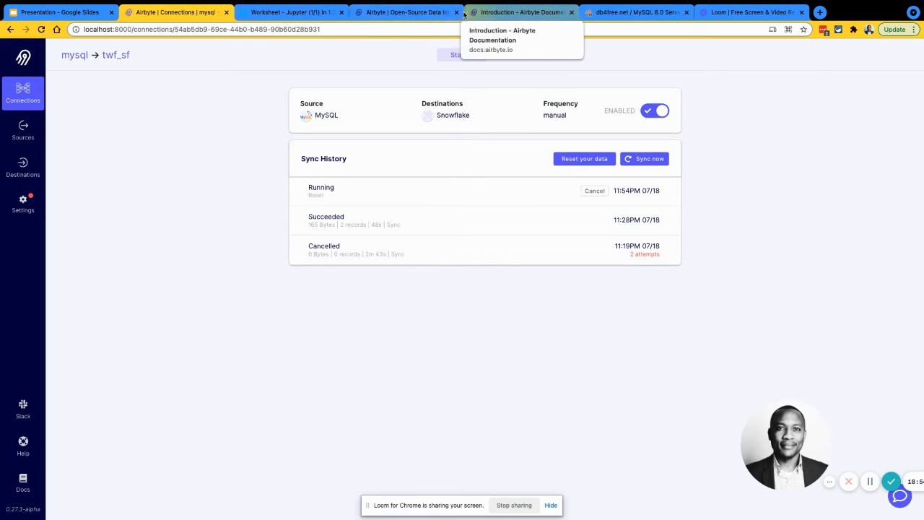
click(604, 12)
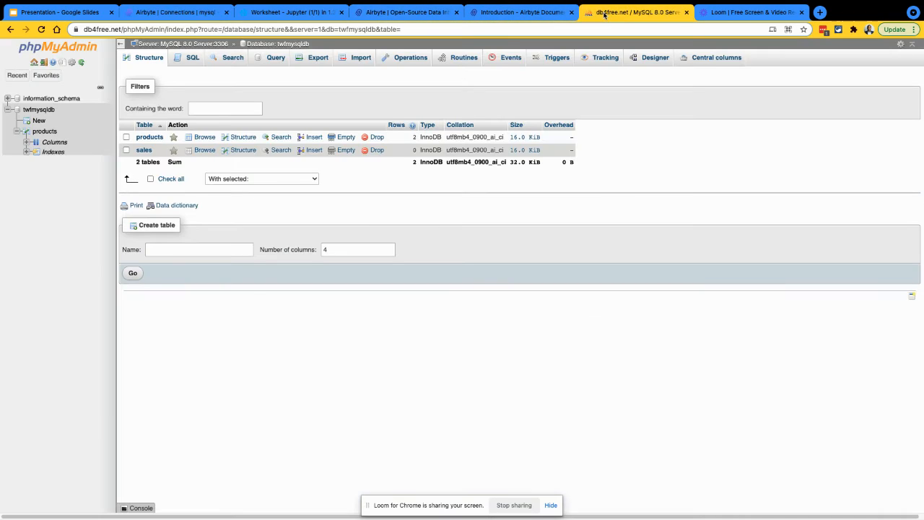
click(197, 60)
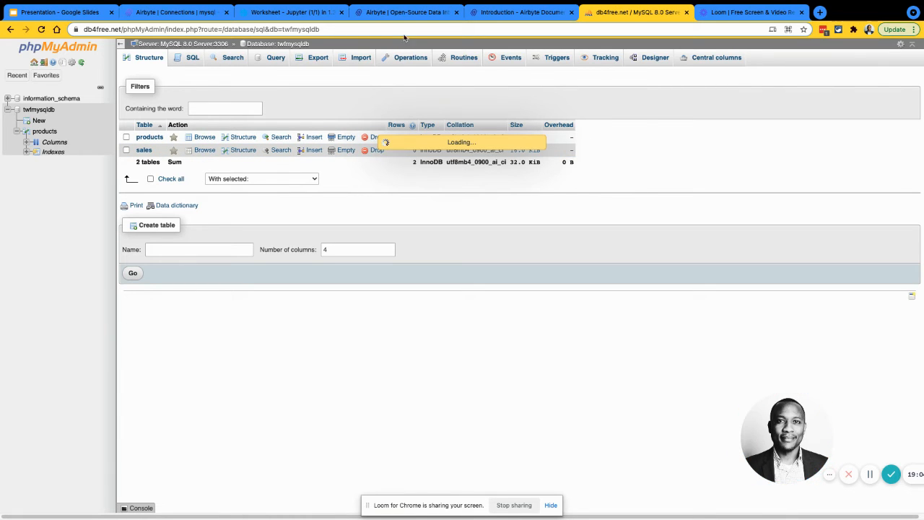
click(182, 10)
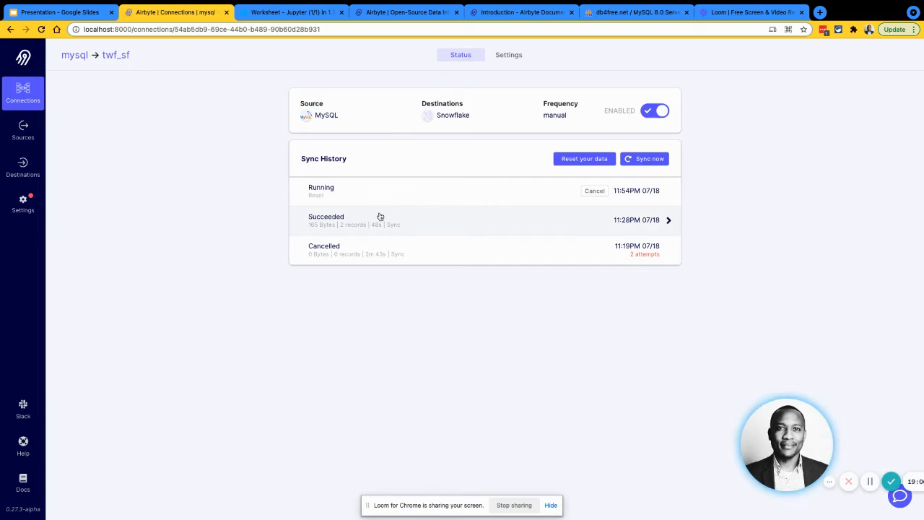
- Examine the log of the running reset job in the sync history, then collapse it
click(440, 192)
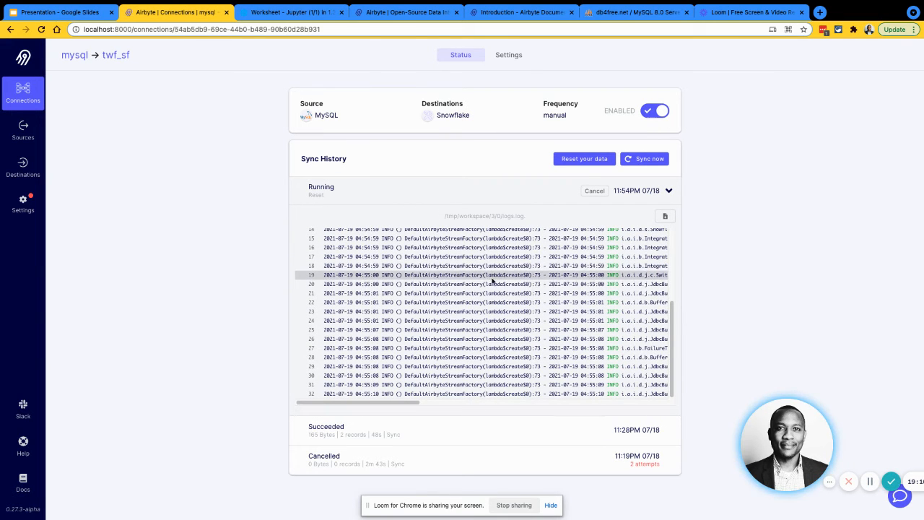
scroll(488, 275, up, 4)
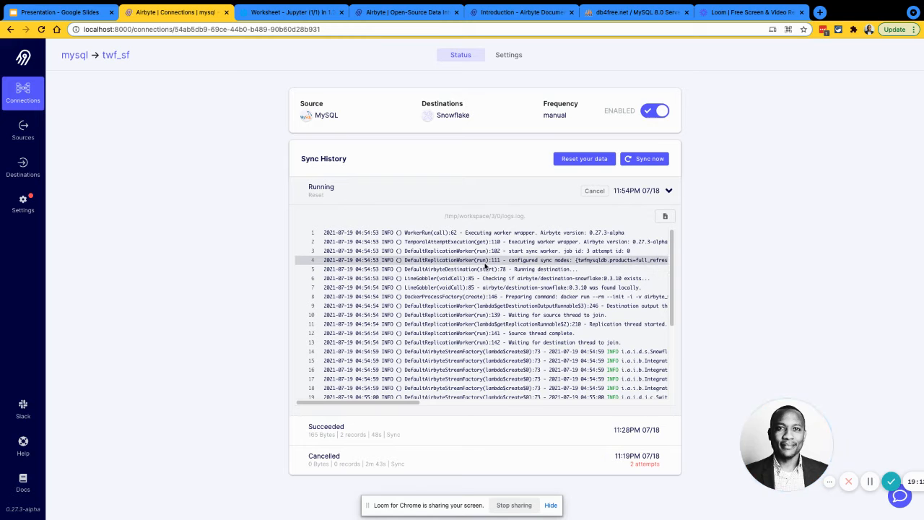
drag(408, 404, 283, 381)
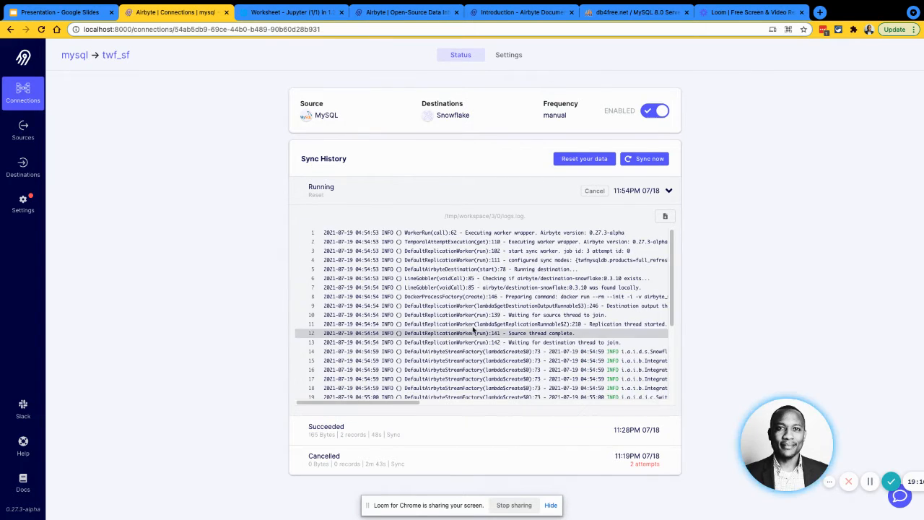
scroll(475, 332, down, 4)
scroll(478, 326, up, 4)
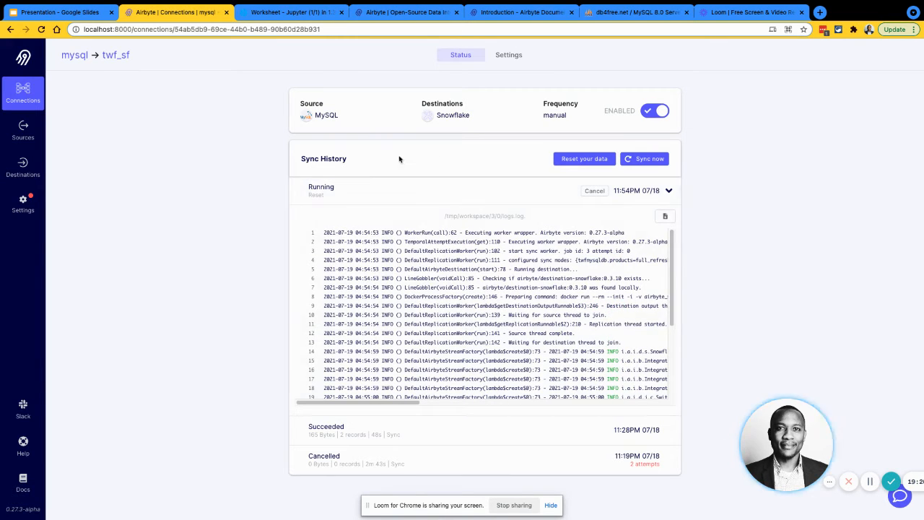
click(363, 189)
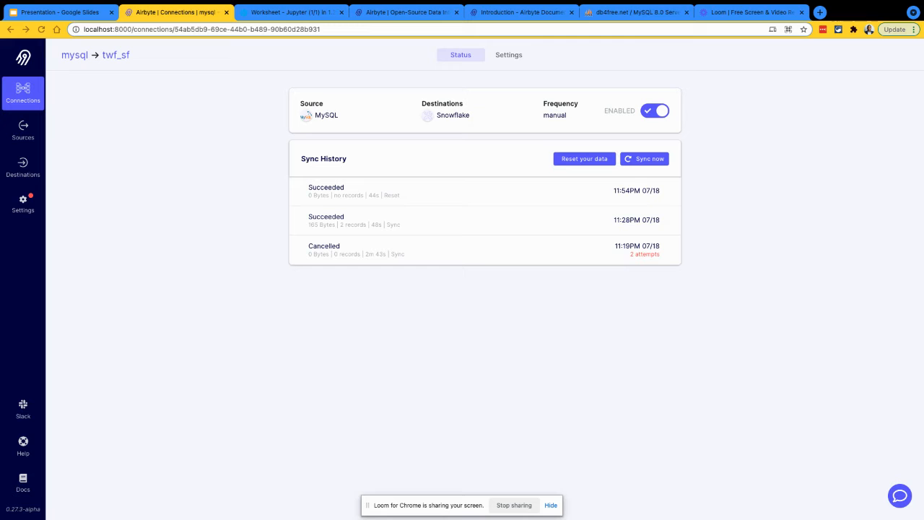
- Switch to Snowflake, refresh the worksheet's database objects, and open the table list of DEMO_DB
click(256, 16)
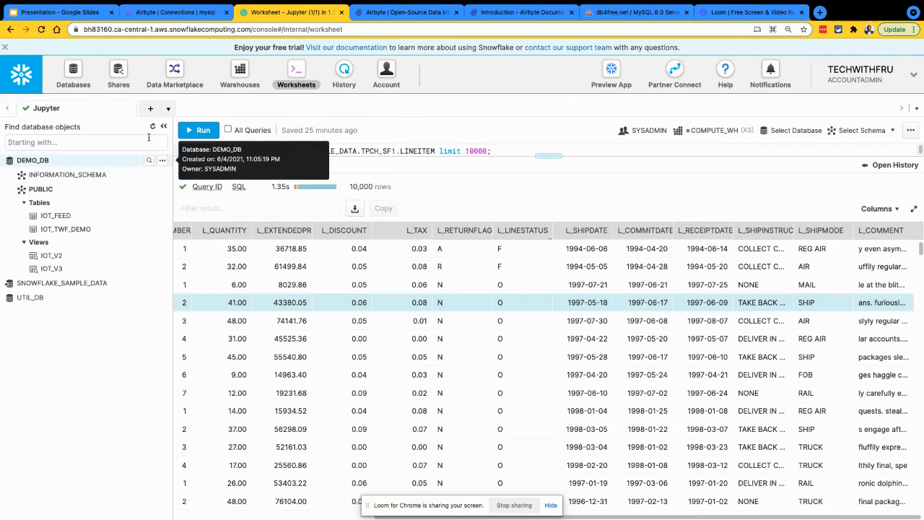
click(151, 127)
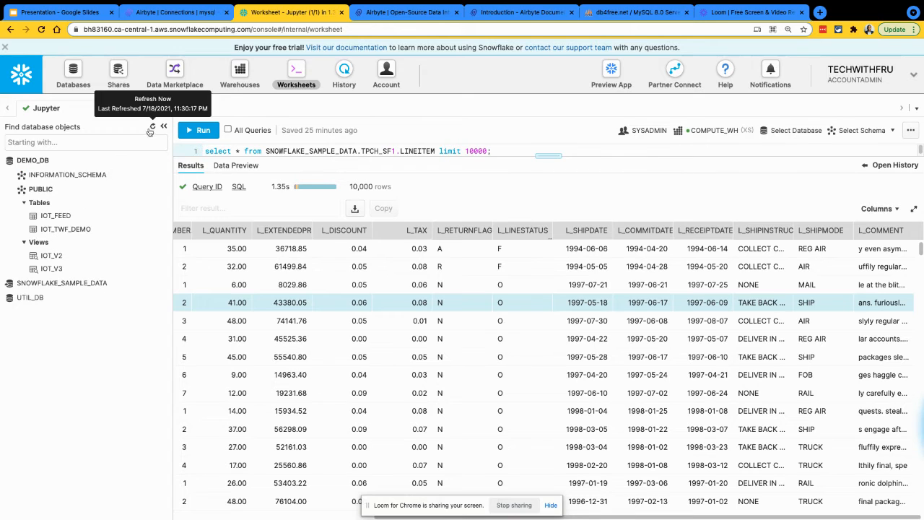
click(45, 163)
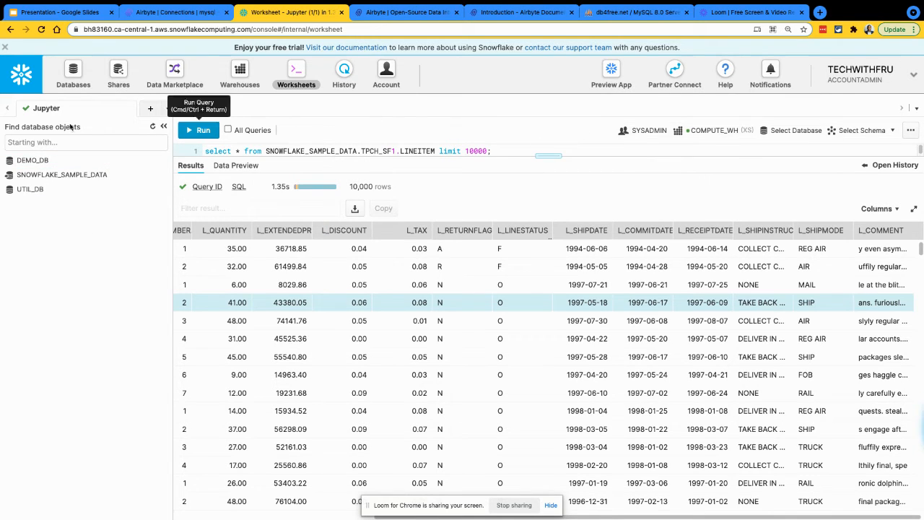
click(88, 88)
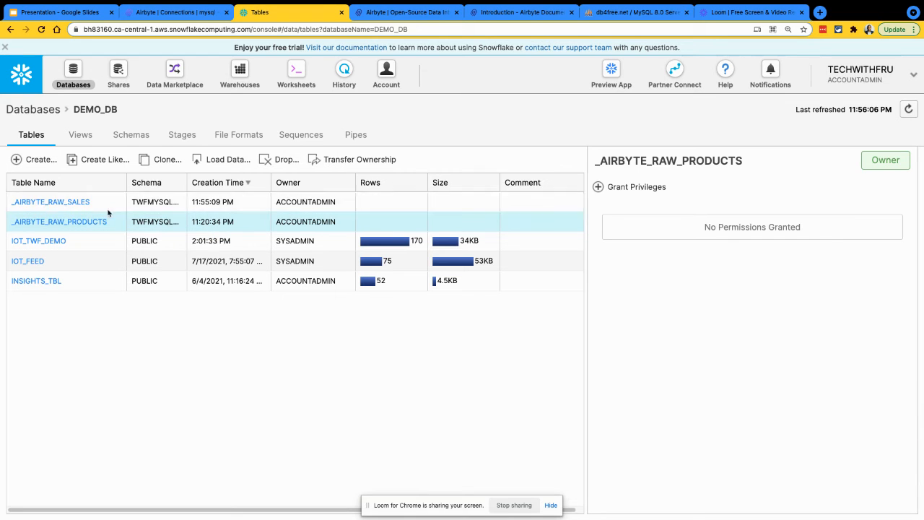
- Open the details of the _AIRBYTE_RAW_SALES table and copy its name
click(47, 202)
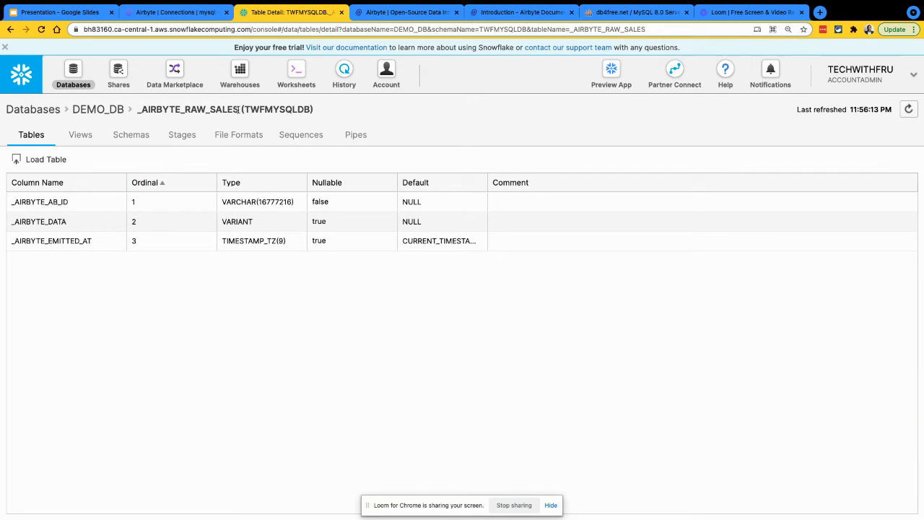
drag(239, 109, 137, 110)
key(ctrl+c)
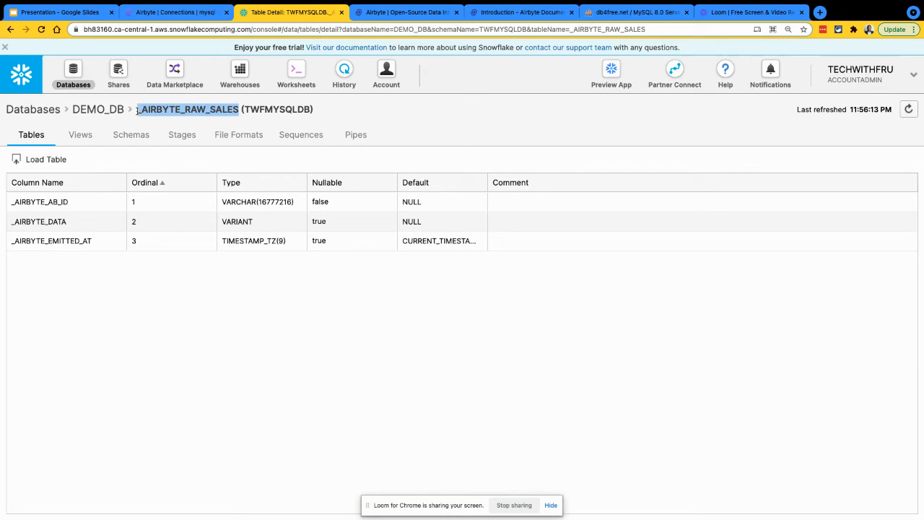
- Add the query "select * from _AIRBYTE_RAW_SALES;" below the existing statement in the Jupyter worksheet
click(287, 71)
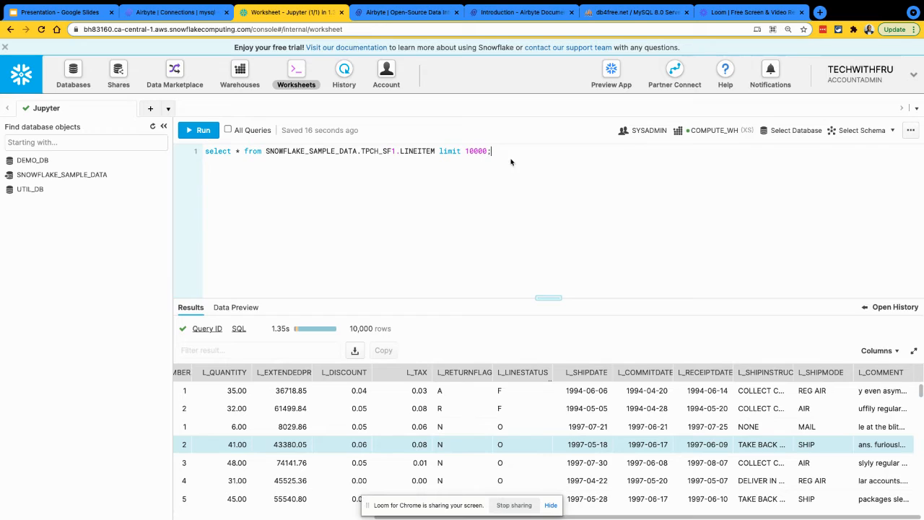
click(514, 157)
key(Return)
key(Return)
text(select * from)
key(ctrl+v)
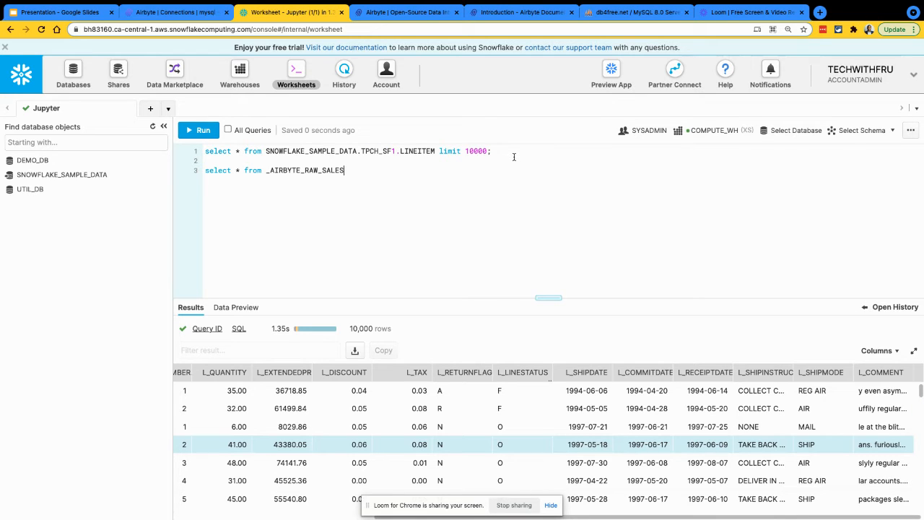
text(;)
- Set the worksheet's database to DEMO_DB and close the context settings
click(785, 134)
click(743, 220)
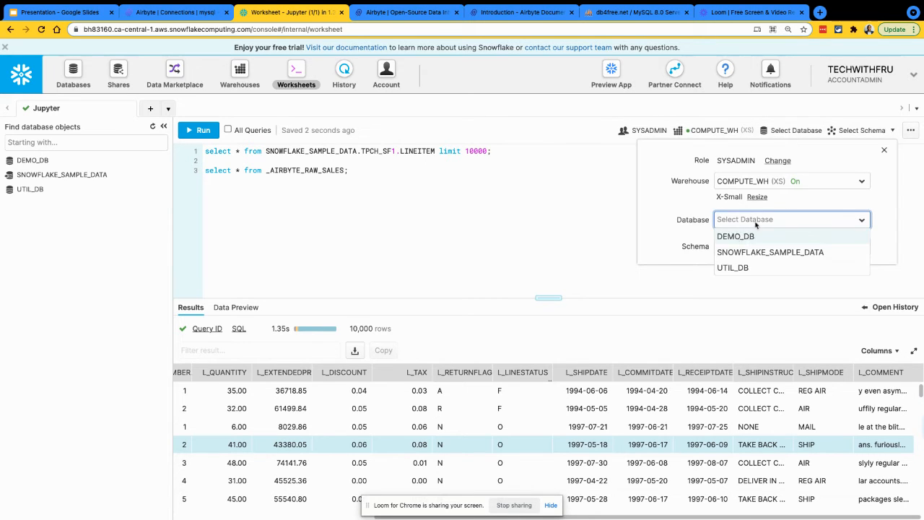
click(735, 236)
click(443, 240)
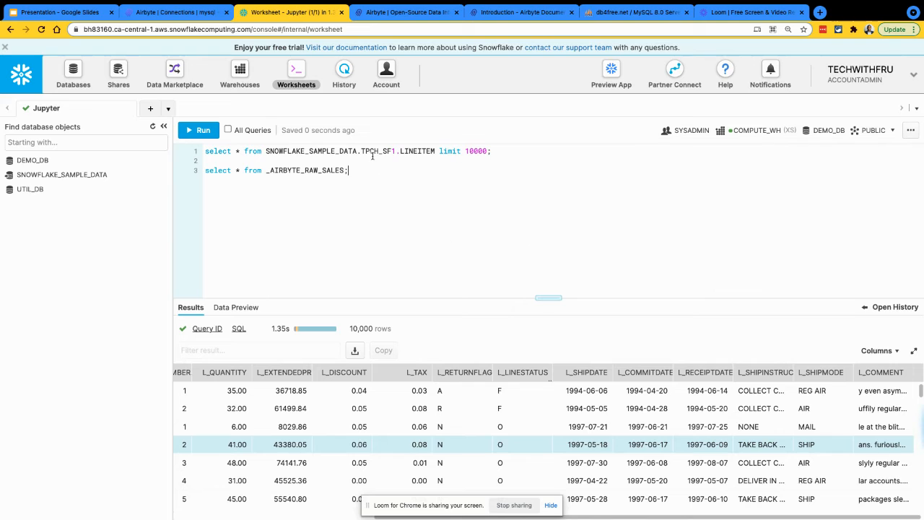
- Try to run only the query on _AIRBYTE_RAW_SALES
drag(372, 155, 505, 155)
drag(209, 181, 205, 171)
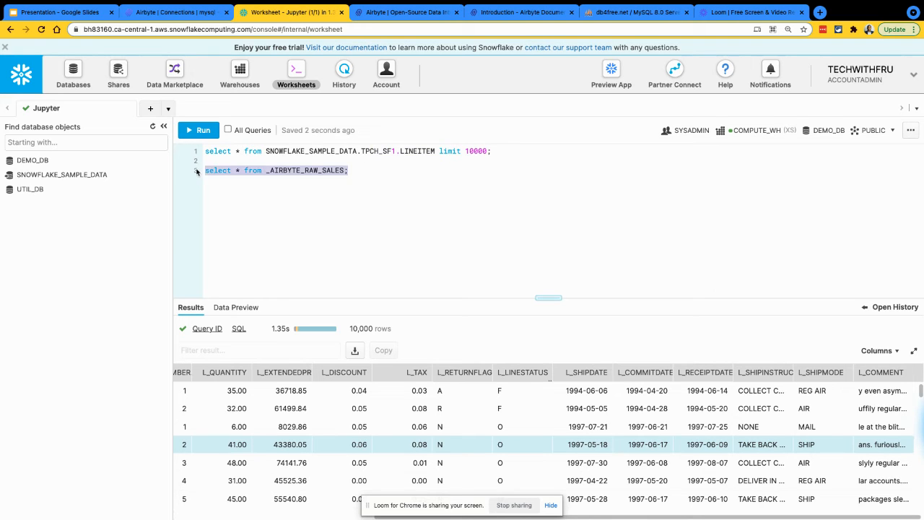
click(199, 132)
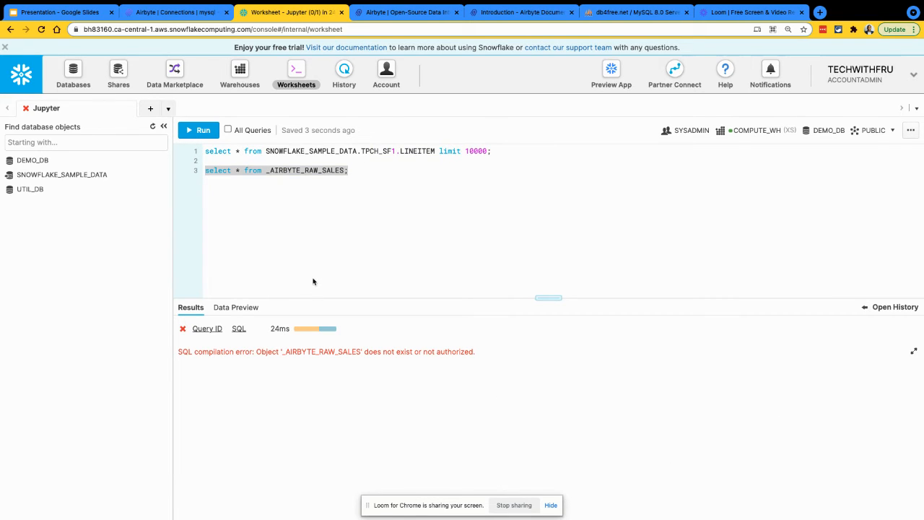
- Change the worksheet's role to ACCOUNTADMIN
click(684, 131)
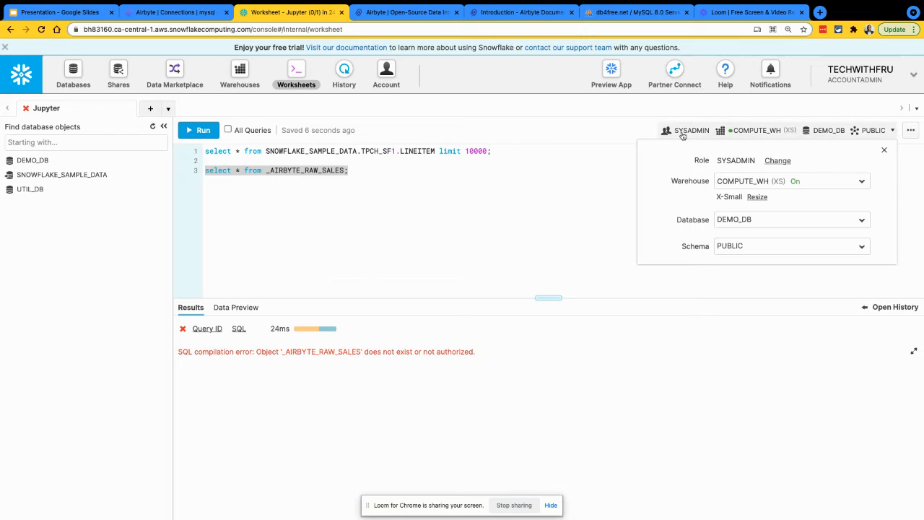
click(775, 161)
click(754, 166)
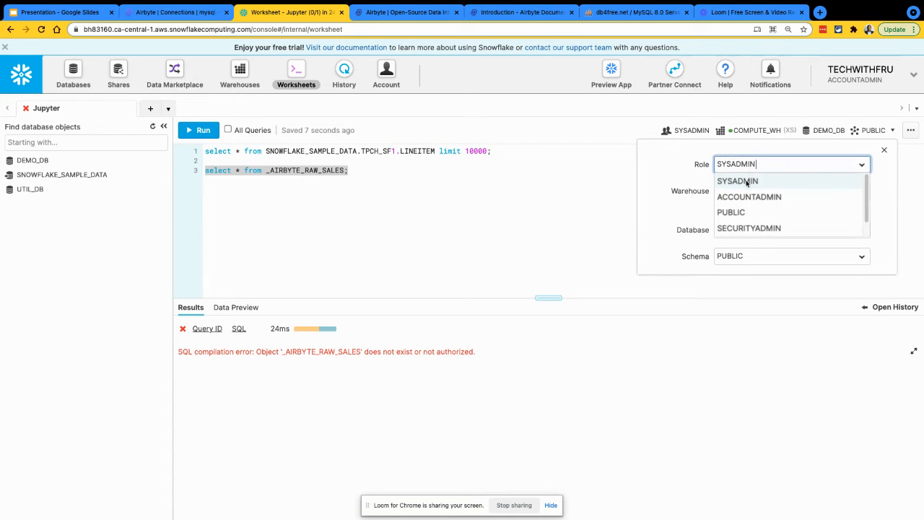
click(747, 196)
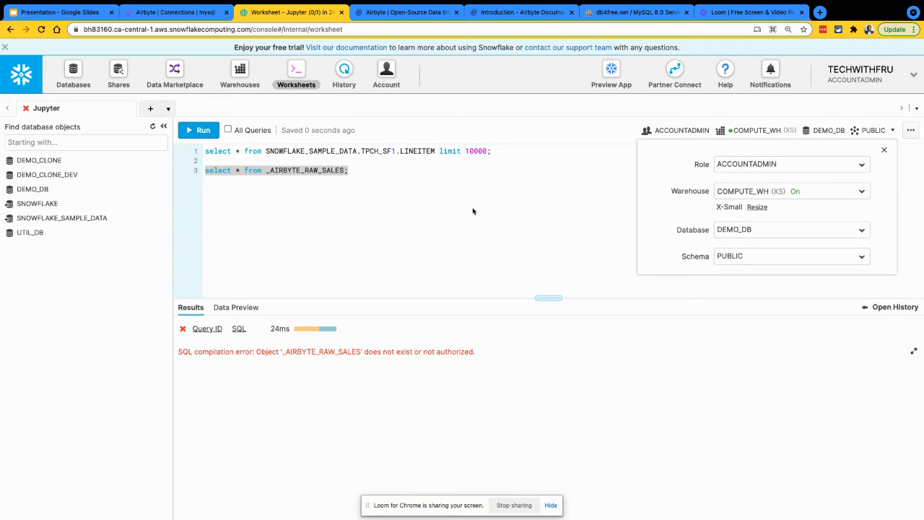
- Try running the _AIRBYTE_RAW_SALES query again and check the worksheet's role, warehouse, database and schema settings
click(294, 168)
click(197, 130)
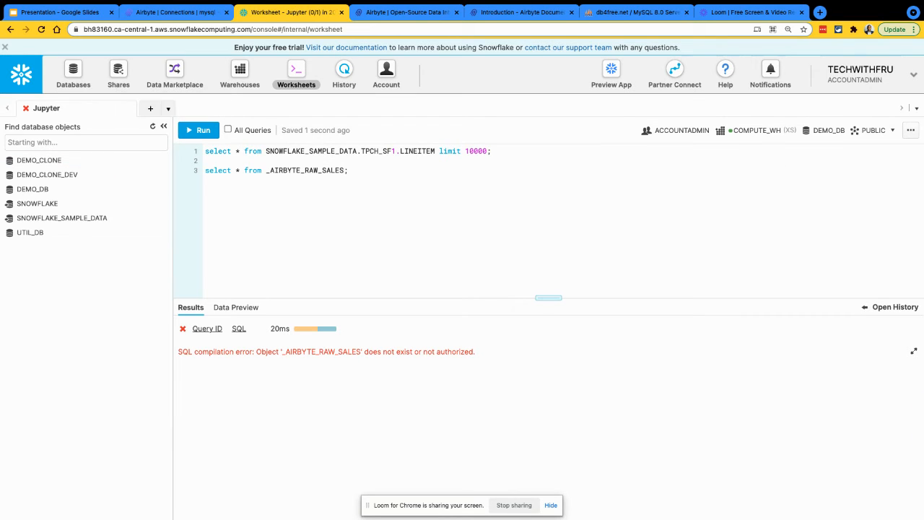
click(880, 134)
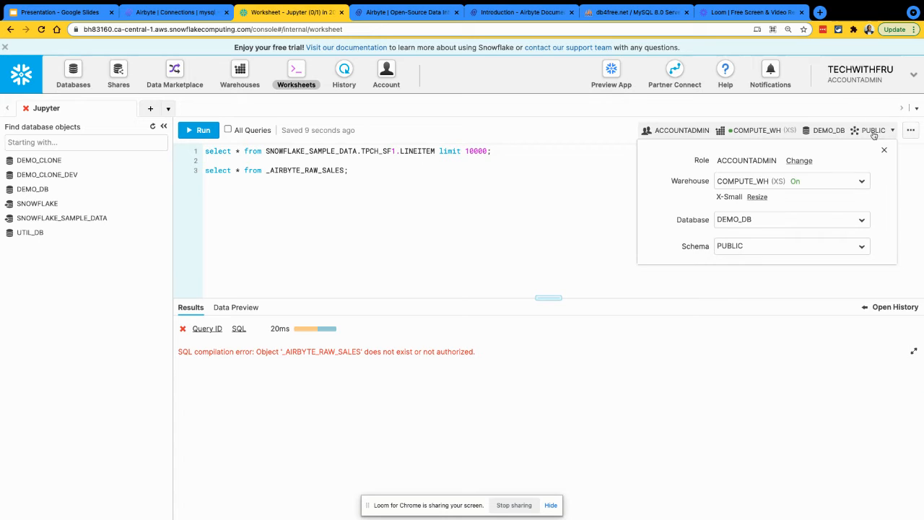
click(303, 247)
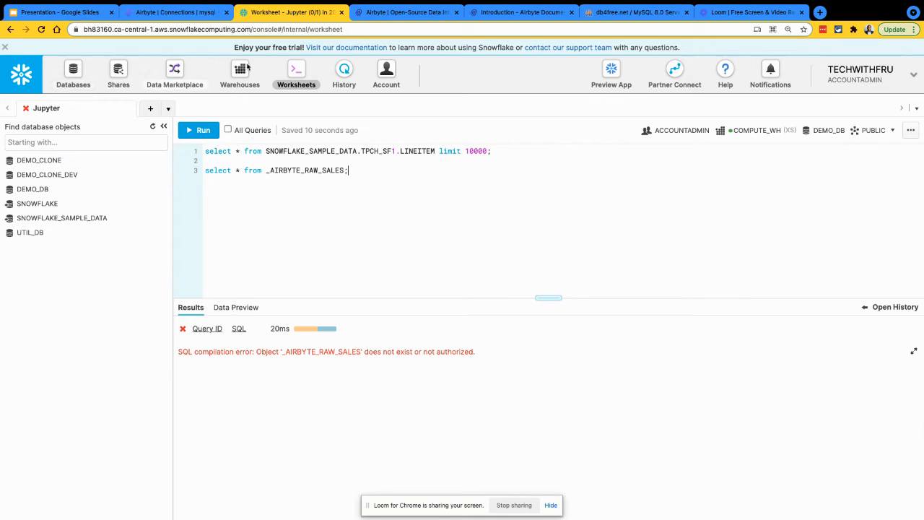
- Compare the table name on the _AIRBYTE_RAW_SALES detail page with the worksheet query and try running the query again
click(75, 78)
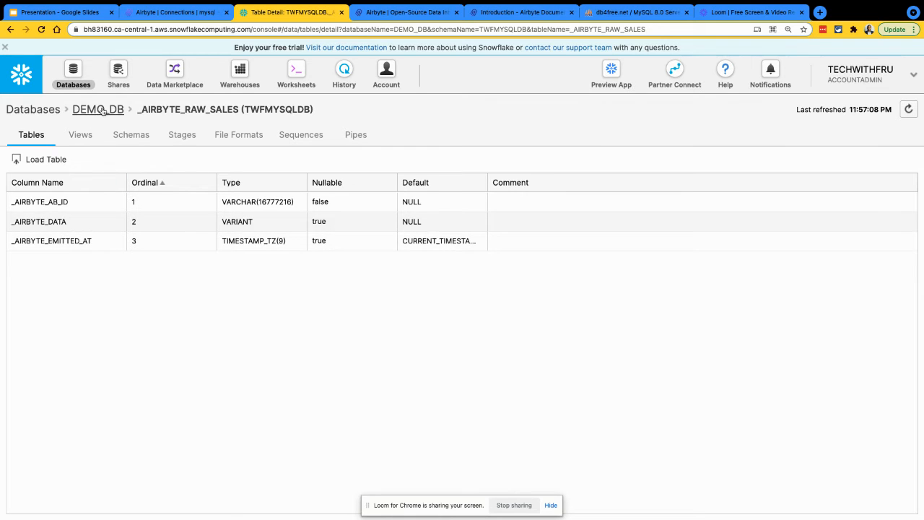
drag(137, 109, 239, 109)
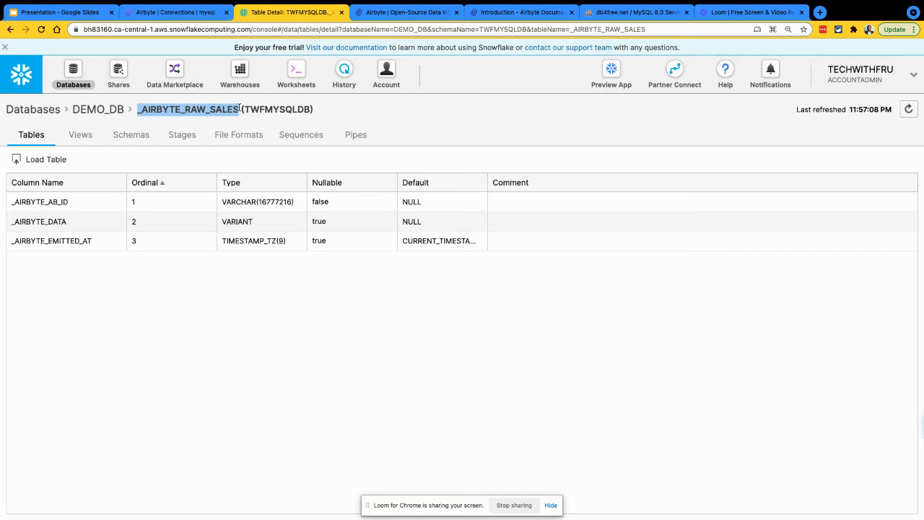
click(296, 81)
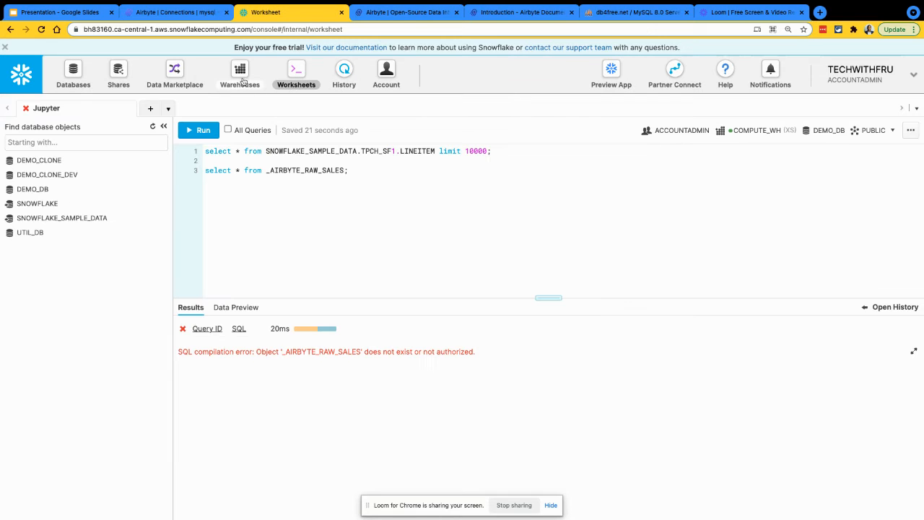
drag(266, 170, 309, 167)
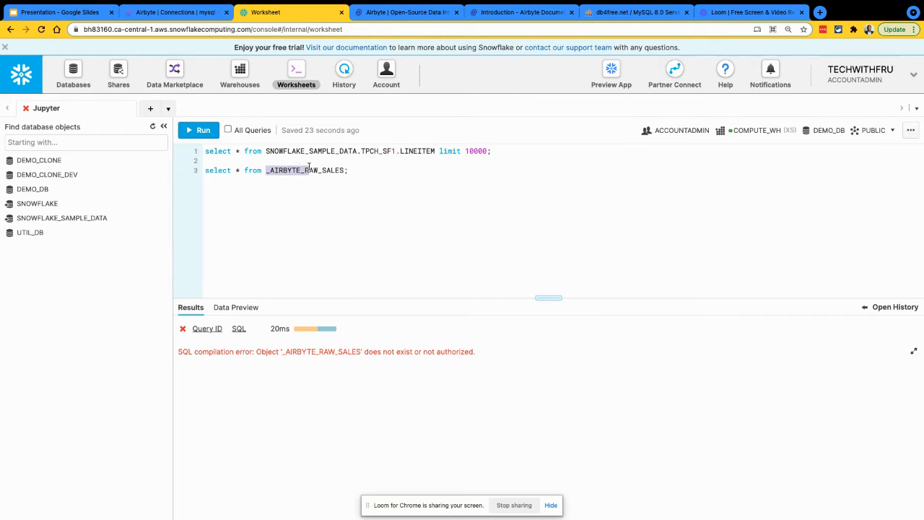
click(344, 169)
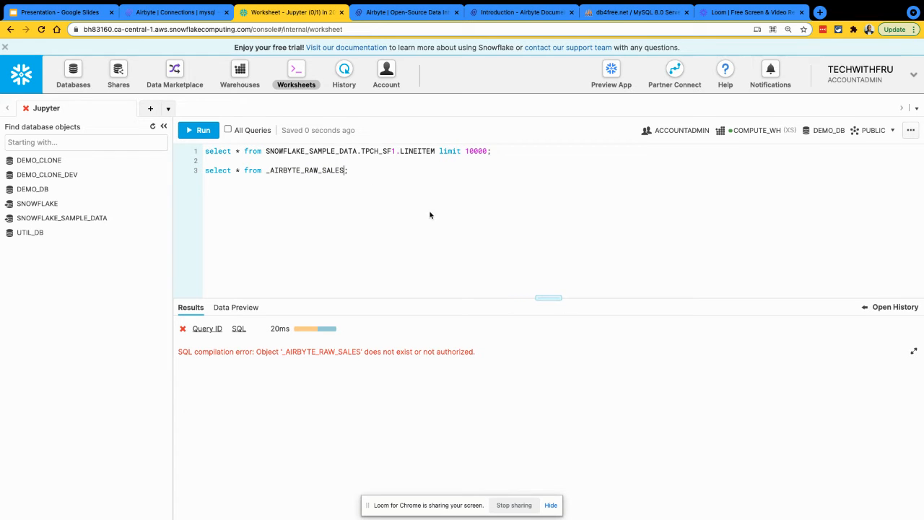
click(201, 131)
click(400, 17)
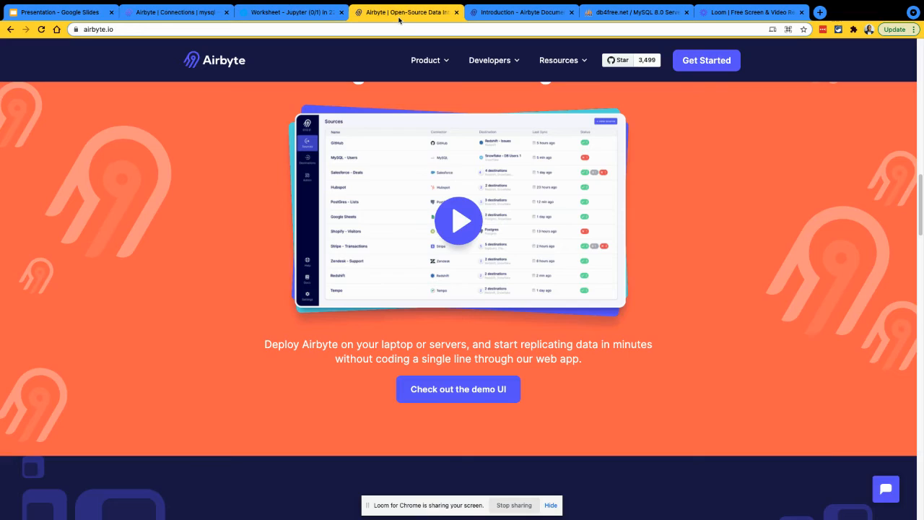
scroll(773, 351, up, 5)
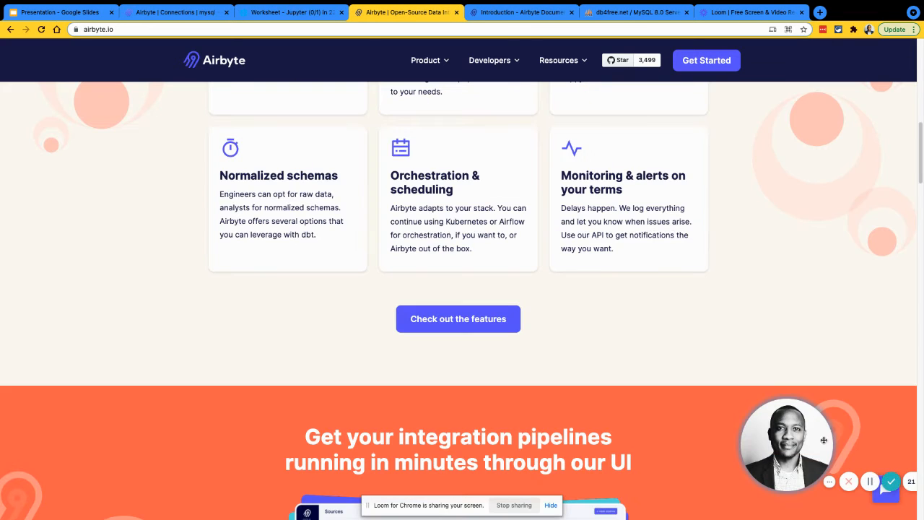
click(870, 482)
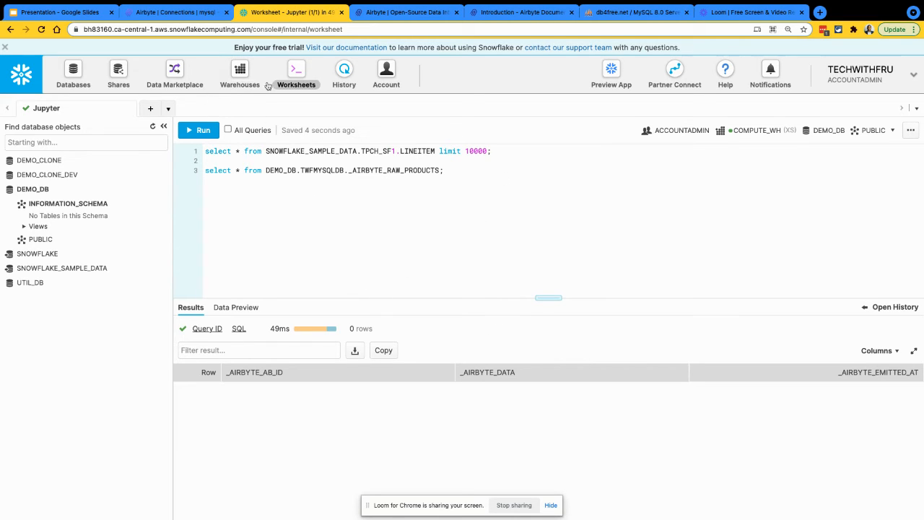
- Check which schema _AIRBYTE_RAW_SALES belongs to in the DEMO_DB table list, and return to the worksheet
click(73, 78)
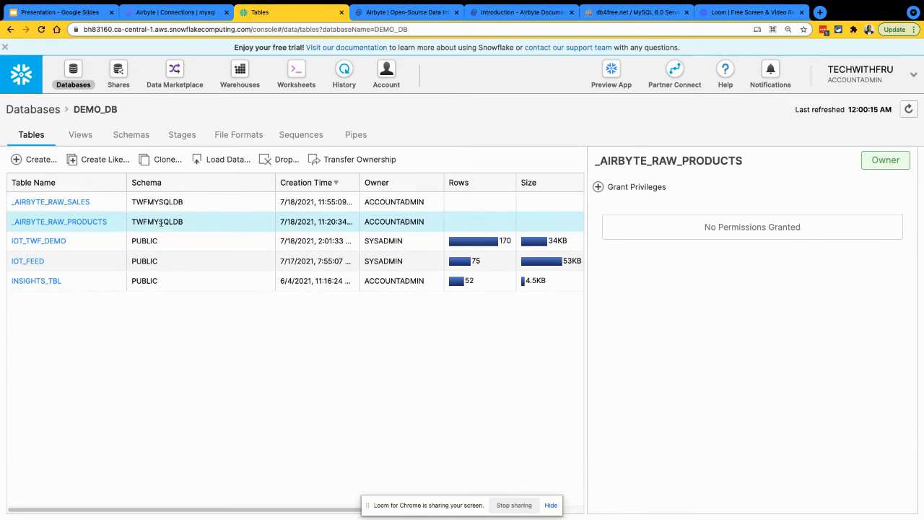
drag(130, 203, 194, 204)
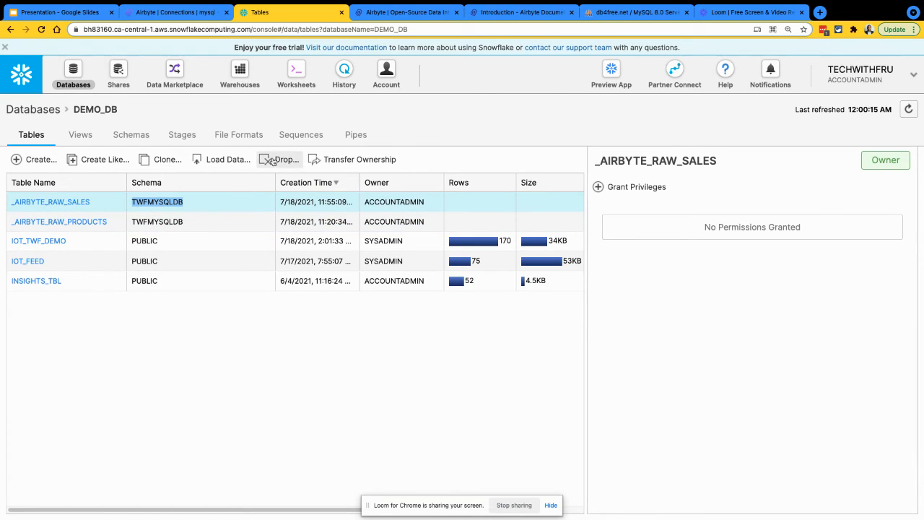
click(295, 78)
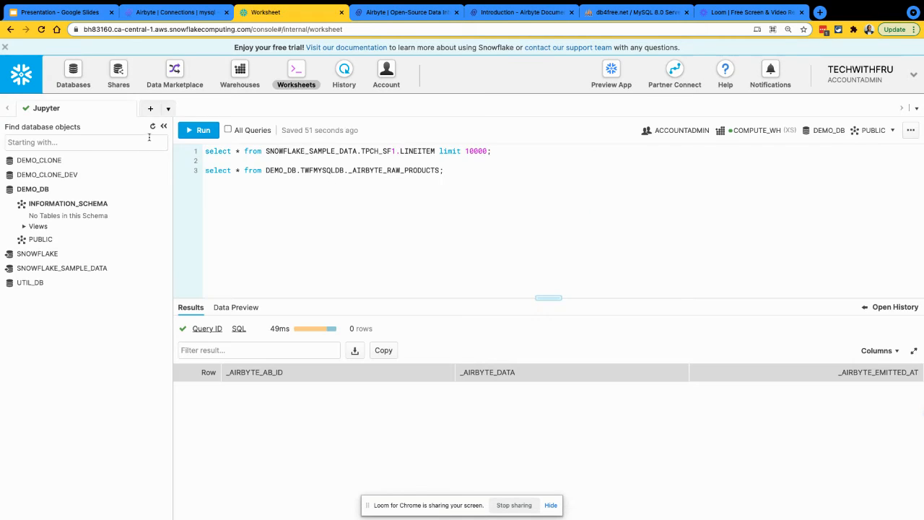
- Expand the TWFMYSQLDB schema under DEMO_DB in the worksheet's object browser and preview the data of _AIRBYTE_RAW_PRODUCTS
click(90, 225)
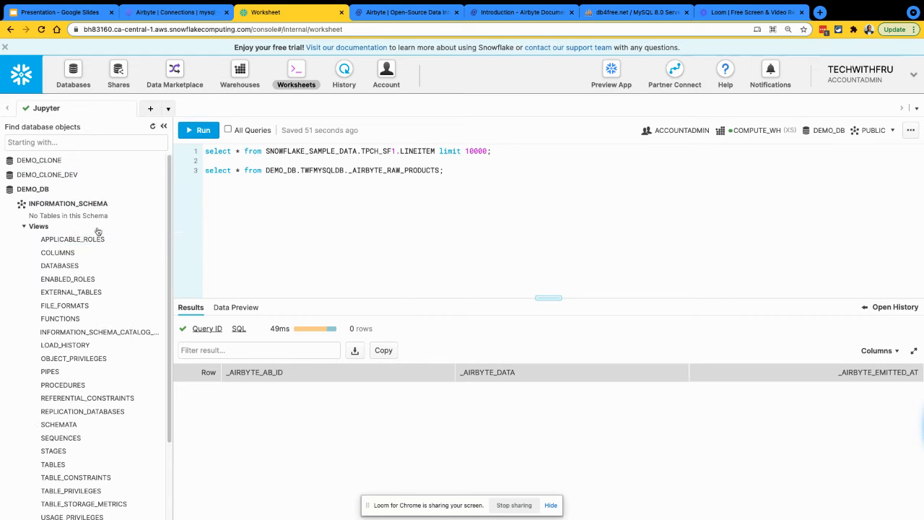
click(55, 204)
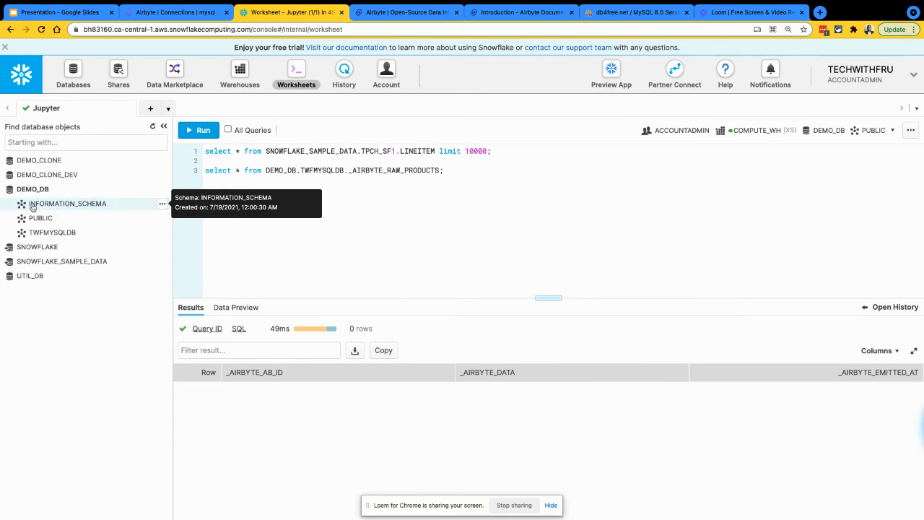
click(88, 229)
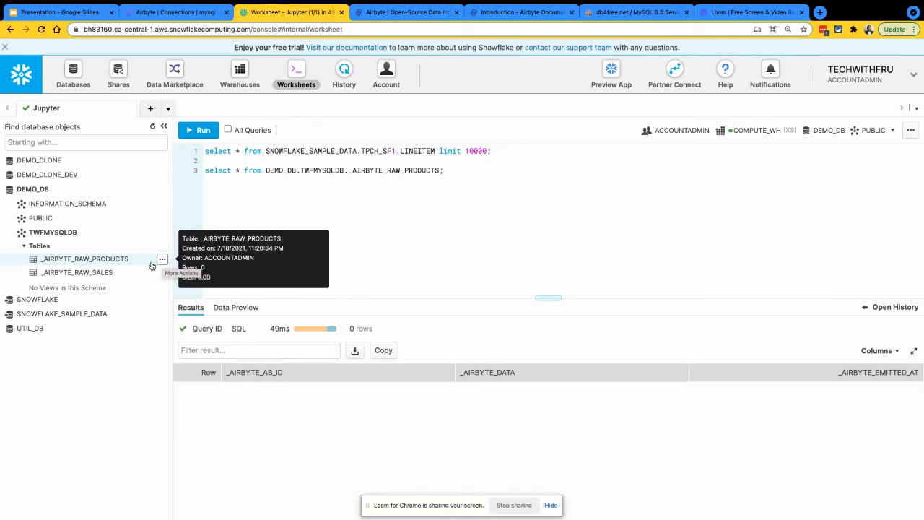
click(161, 260)
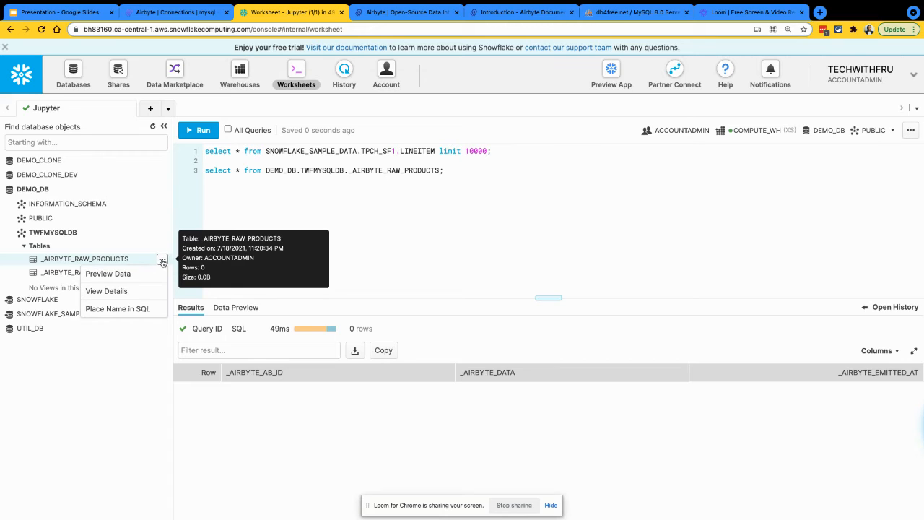
click(150, 273)
click(150, 272)
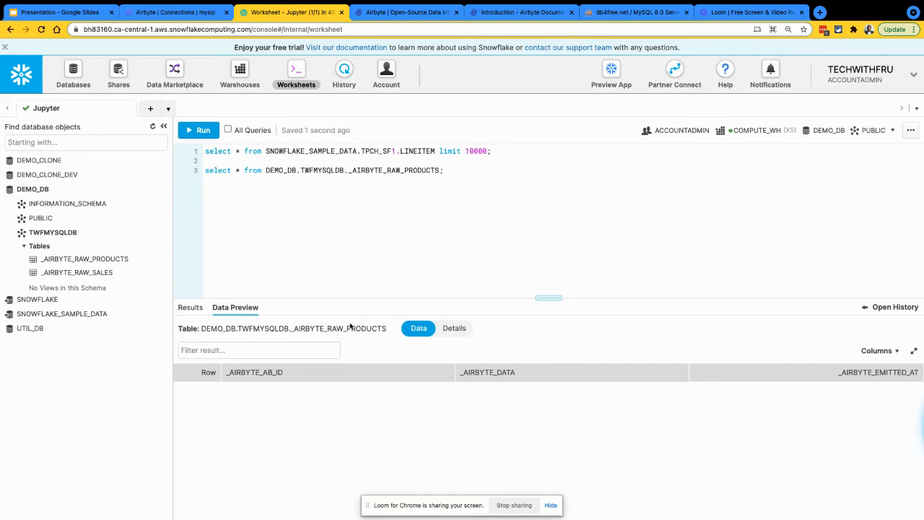
- Switch to phpMyAdmin and insert 'PEC' rows for Pencil 2B (10000, 0.48) and Pencil 2H (8000, 0.49) into products
click(187, 16)
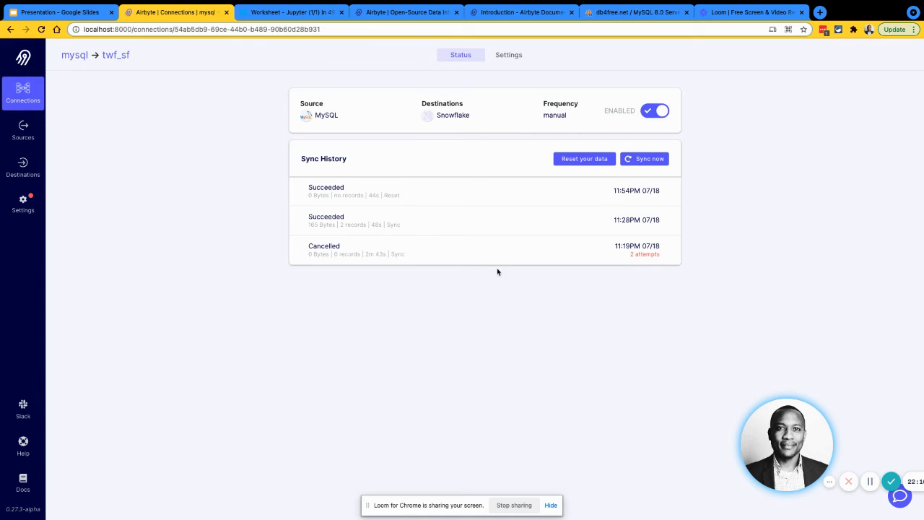
key(super+7)
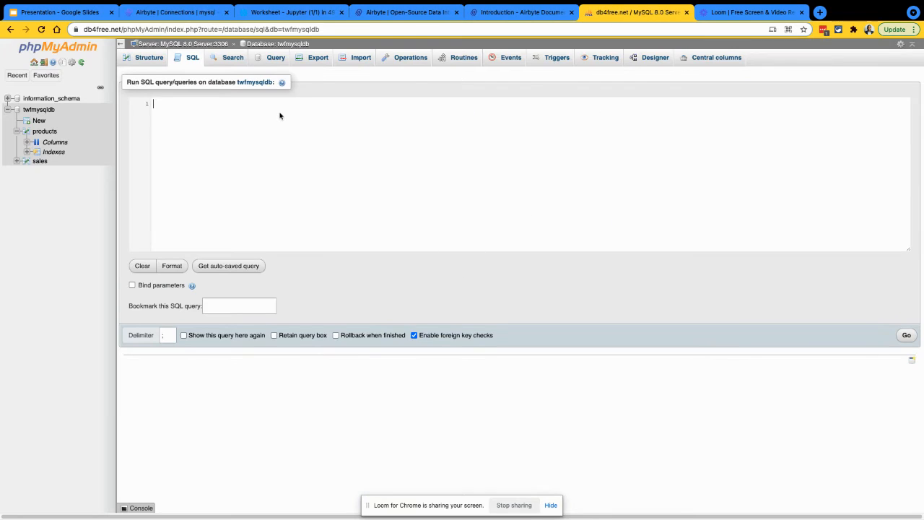
text(INSERT INTO products (productCode, name, quantity, price) VALUES         ('PEC', 'Pencil 2B', 10000, 0.48),         ('PEC', 'Pencil 2B', 8000, 0.49);)
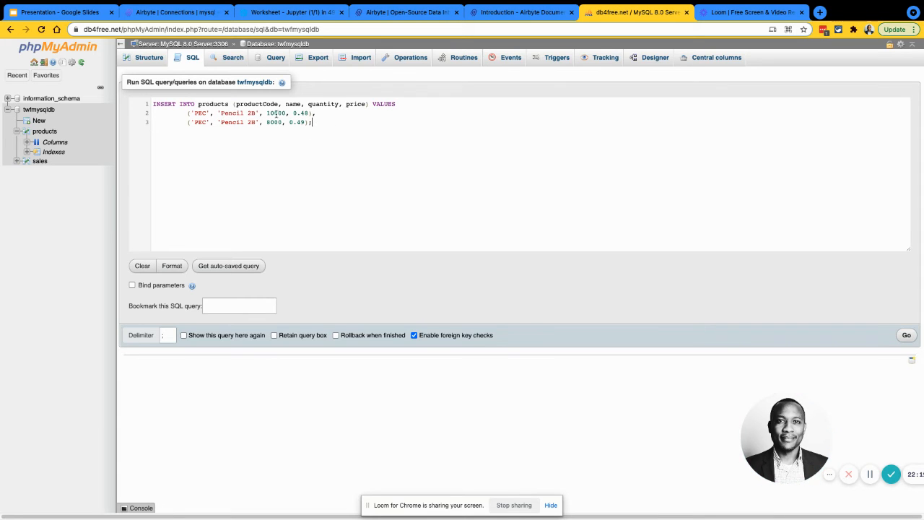
click(905, 336)
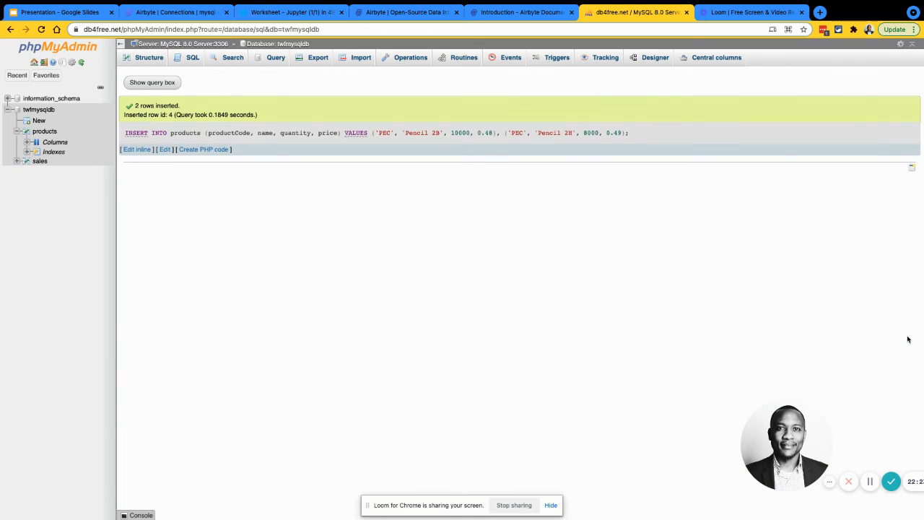
- Reopen the products insert statement and change its two product codes to 'Fru' and 'YouTube'
click(179, 62)
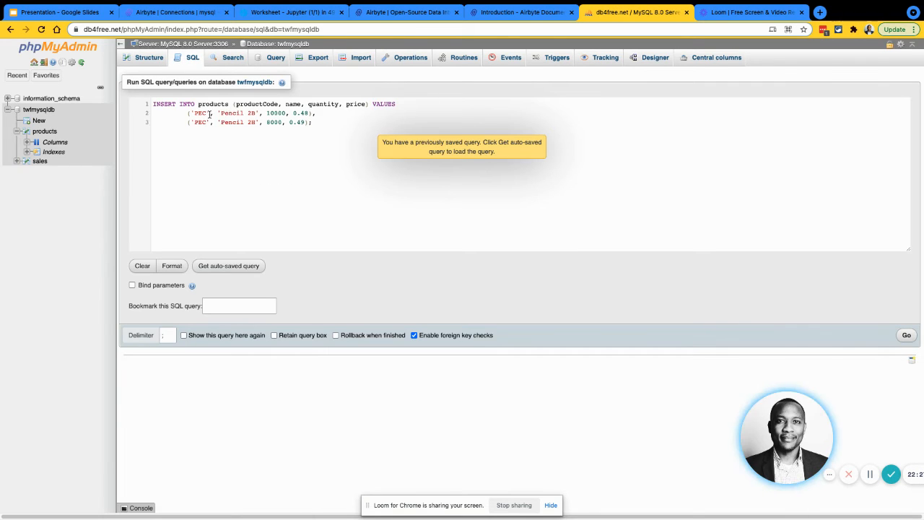
key(BackSpace)
key(BackSpace)
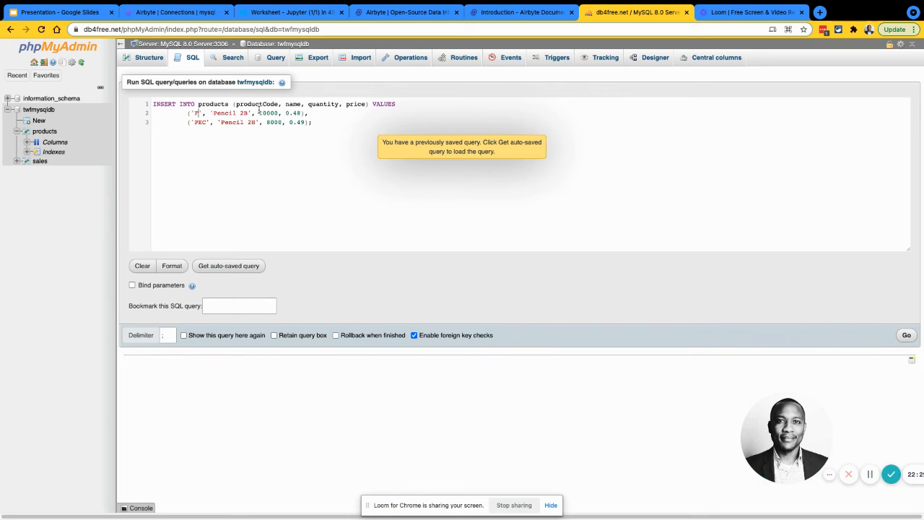
text(ru)
key(Down)
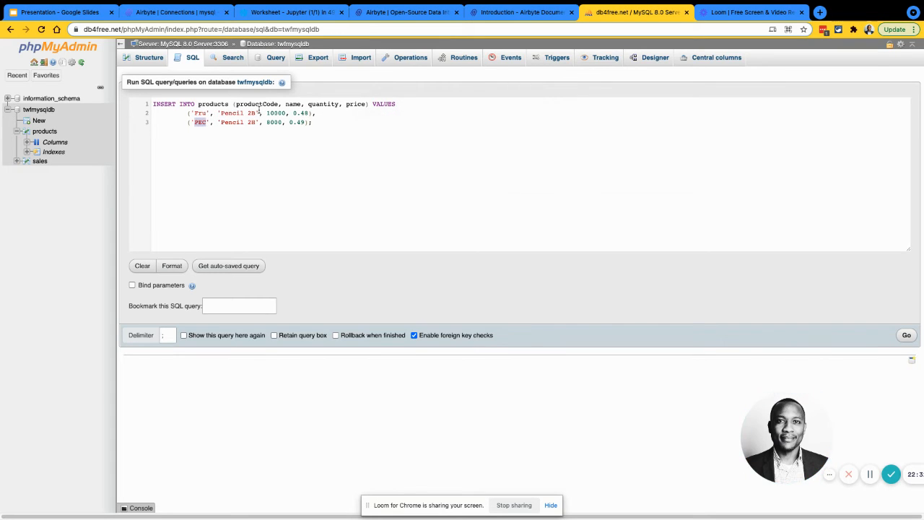
text(YouTube)
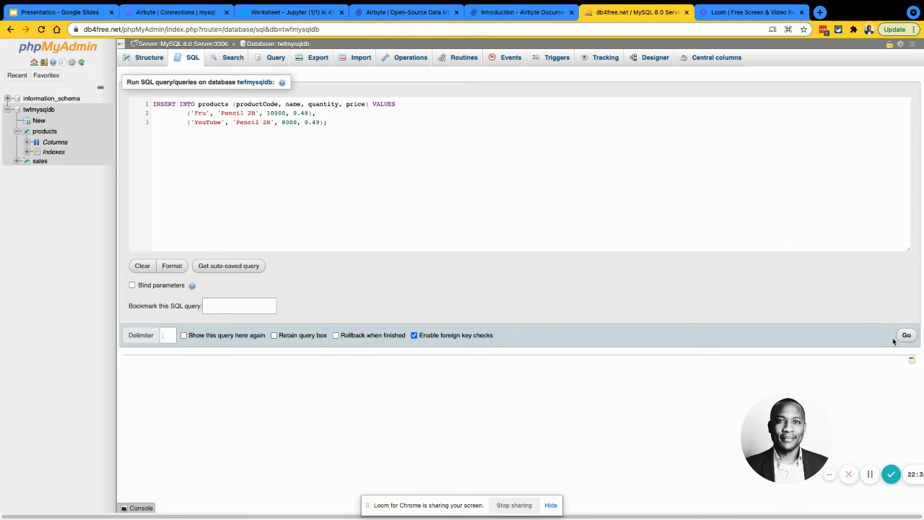
- Change the first product code to 'TechWithFru' and try to run the insert statement
click(193, 113)
text(Tech)
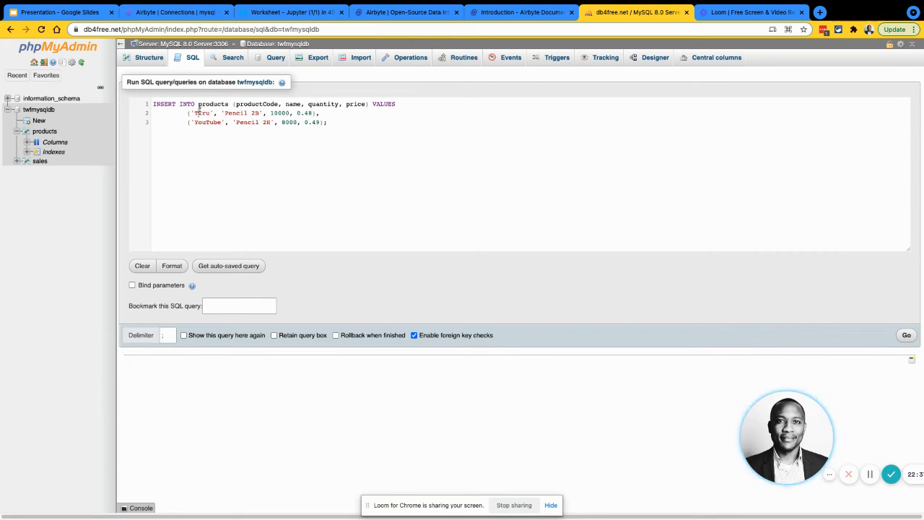
text(With)
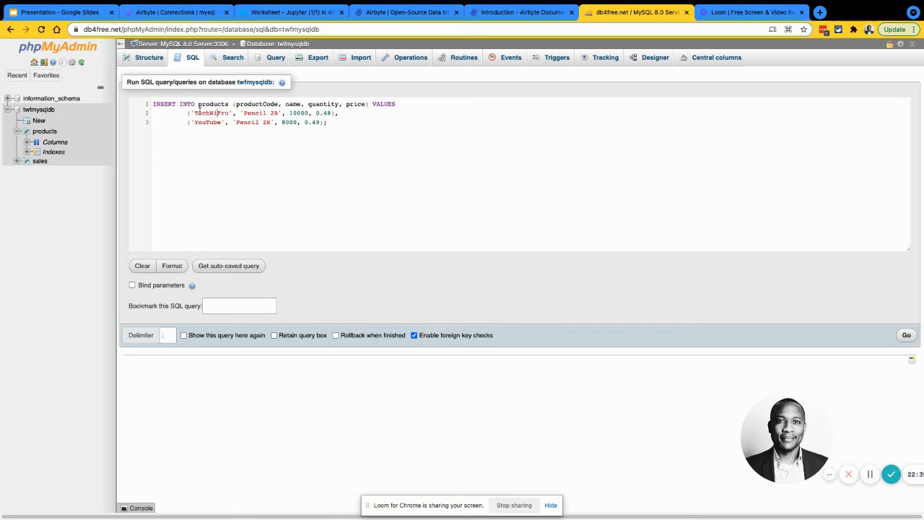
click(407, 147)
click(907, 337)
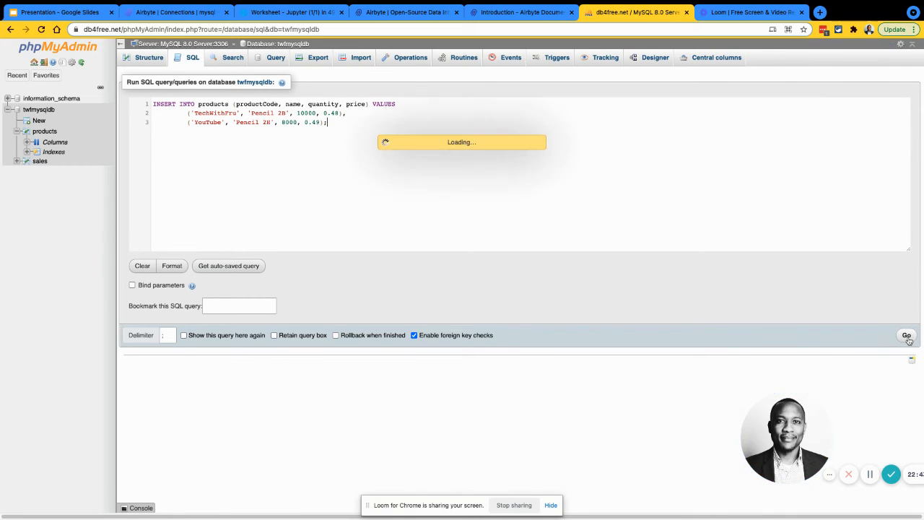
click(340, 121)
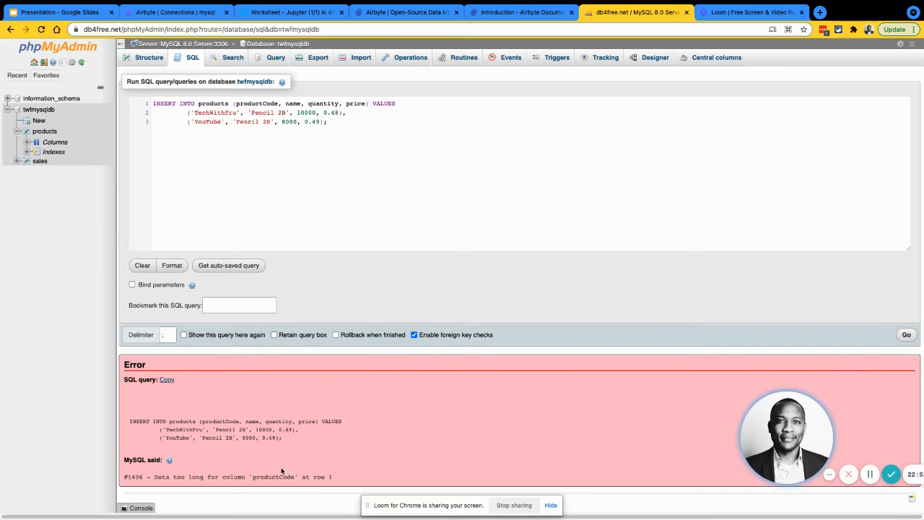
- Shorten the first product code to 'TecFru' and try to run the insert statement again
click(224, 114)
key(BackSpace)
key(BackSpace)
key(BackSpace)
key(BackSpace)
key(BackSpace)
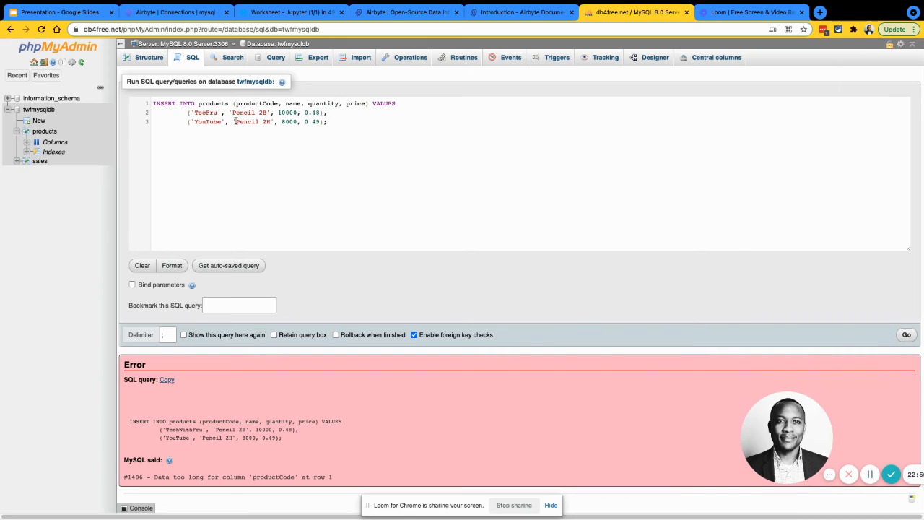
click(899, 335)
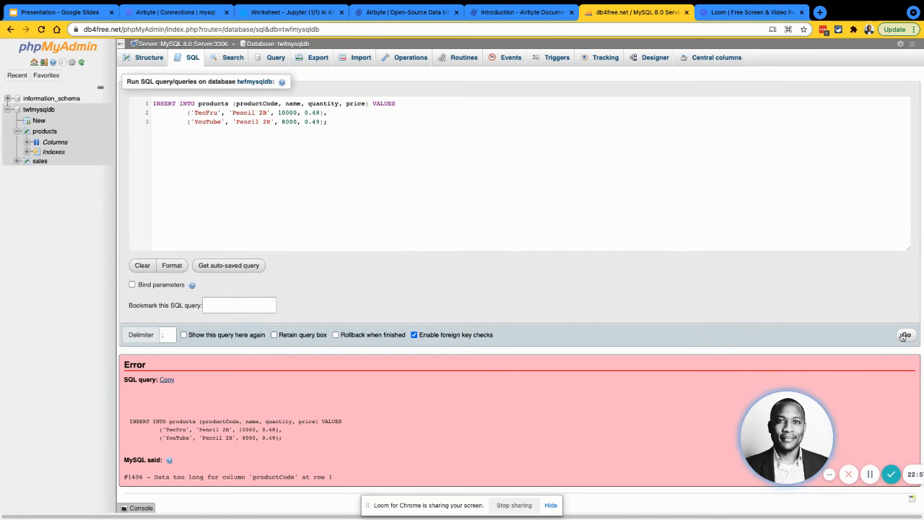
- Shorten the product codes to 'Fru' and 'Yob' and run the insert into products
key(BackSpace)
key(BackSpace)
click(216, 120)
key(BackSpace)
key(BackSpace)
key(BackSpace)
key(BackSpace)
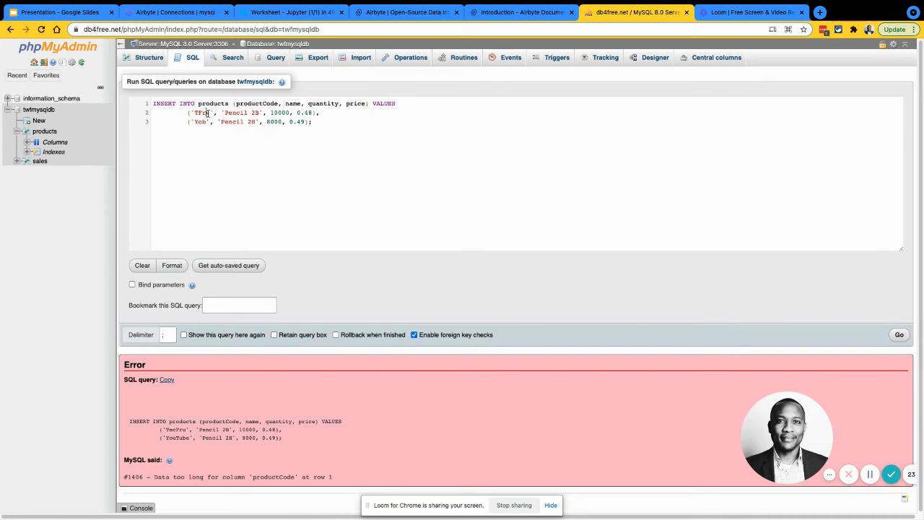
click(200, 113)
key(BackSpace)
click(898, 335)
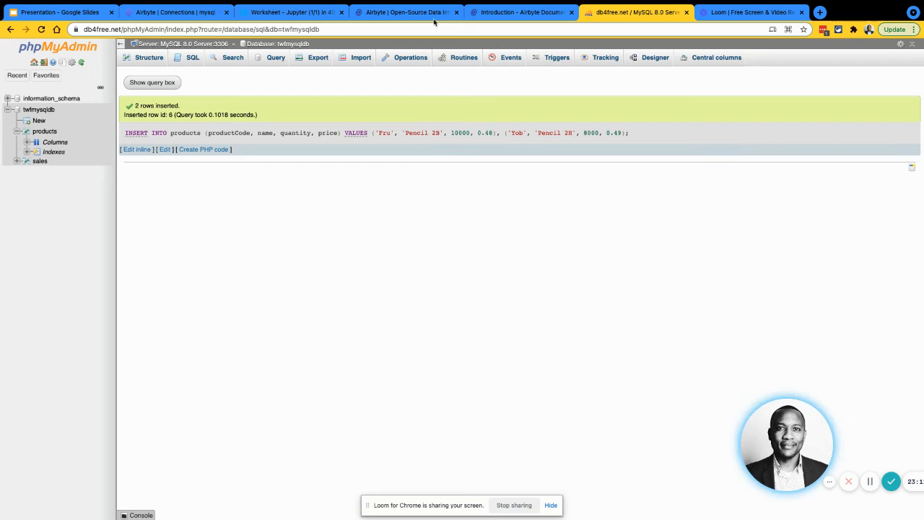
- Switch to Airbyte and review the sync mode options for the products stream in the mysql to twf_sf connection settings
click(208, 18)
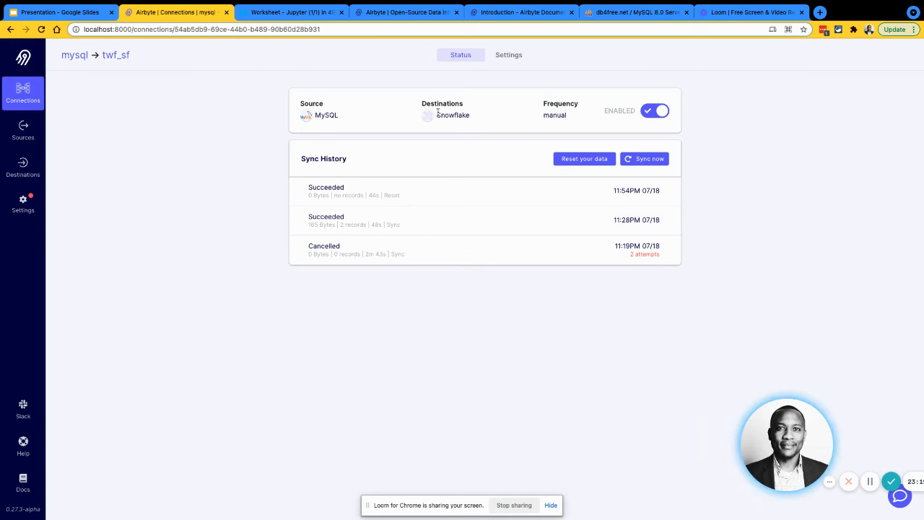
click(511, 57)
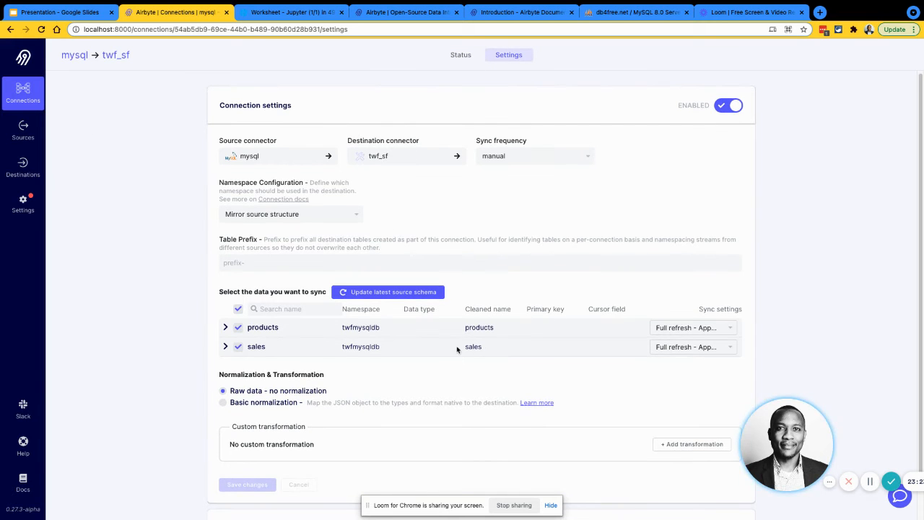
scroll(457, 349, down, 1)
click(697, 288)
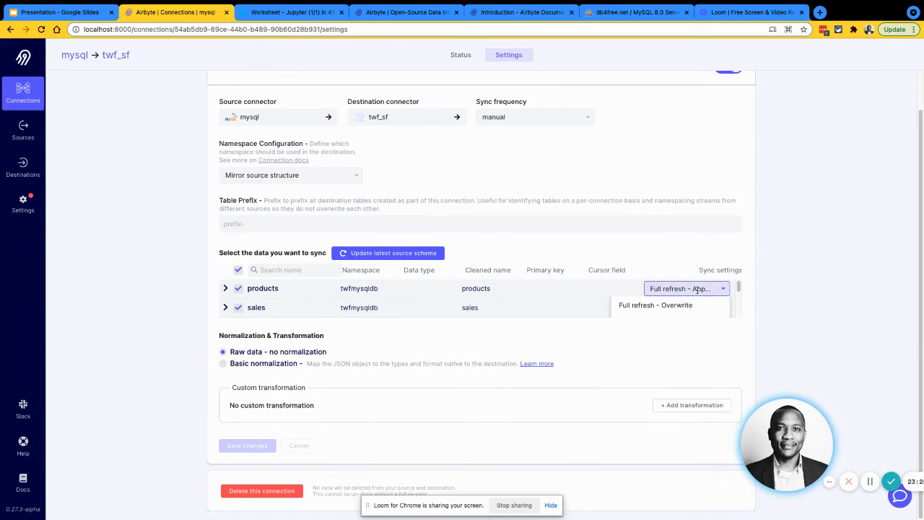
scroll(705, 311, down, 1)
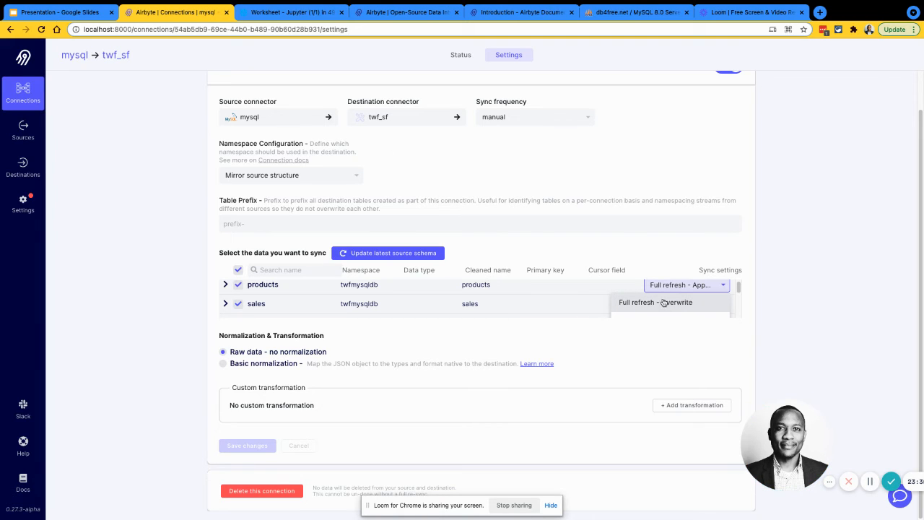
scroll(668, 311, down, 2)
click(674, 311)
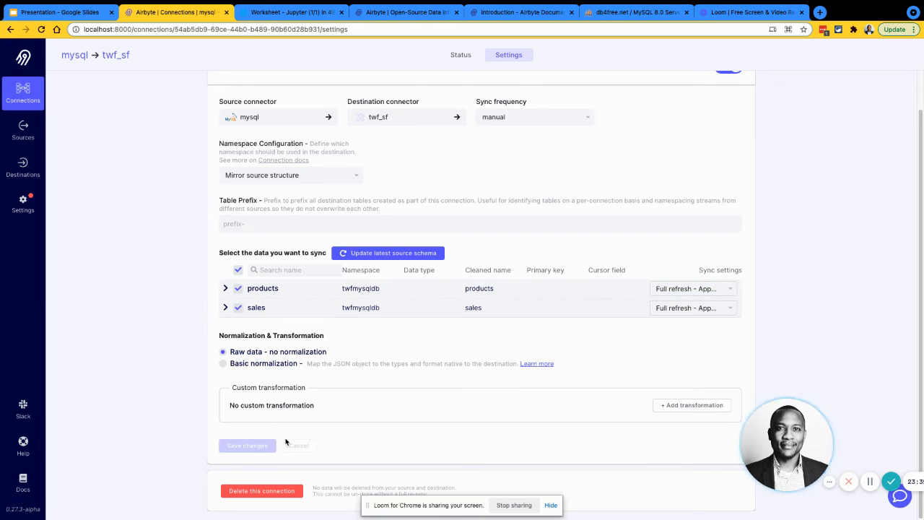
scroll(505, 433, up, 1)
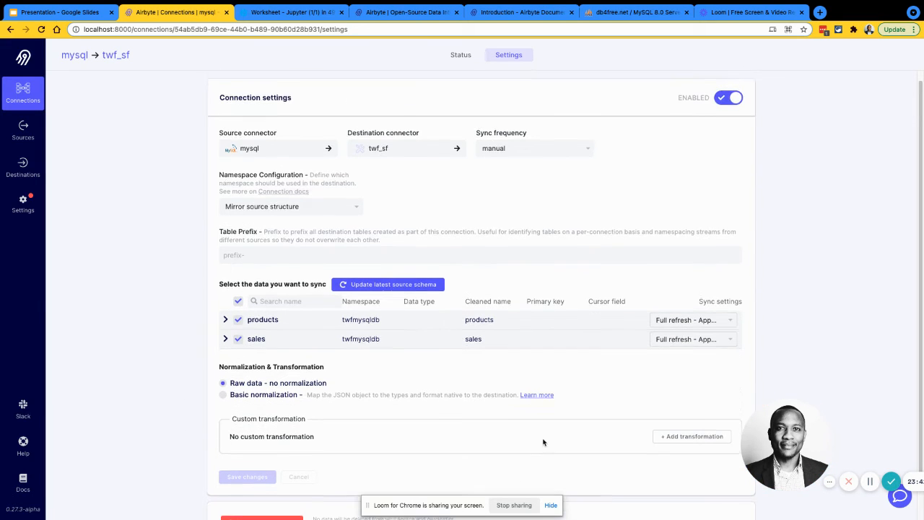
scroll(671, 264, down, 1)
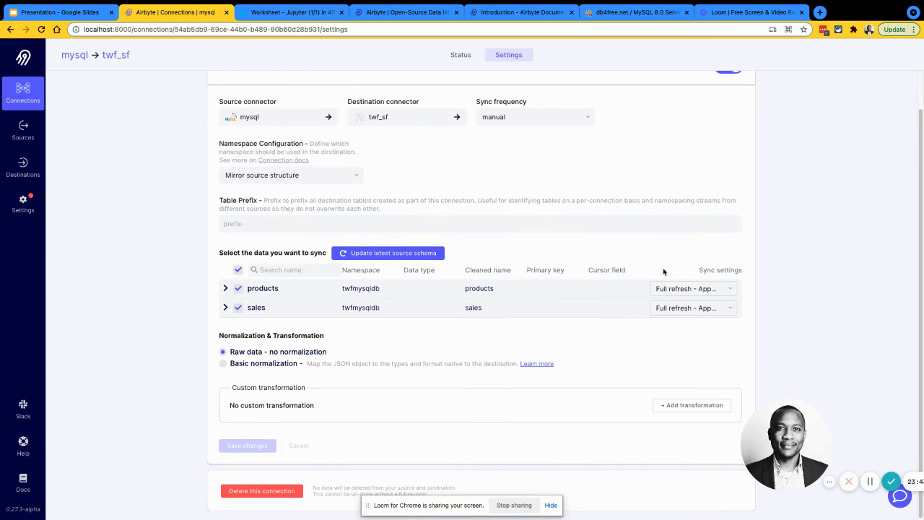
scroll(570, 230, up, 1)
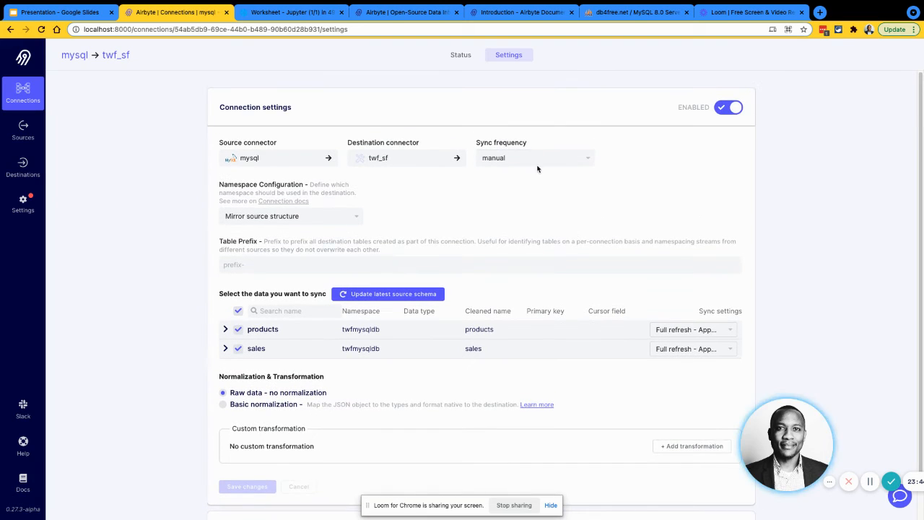
- Return to the connection's status view and start a manual sync from MySQL to Snowflake
click(461, 55)
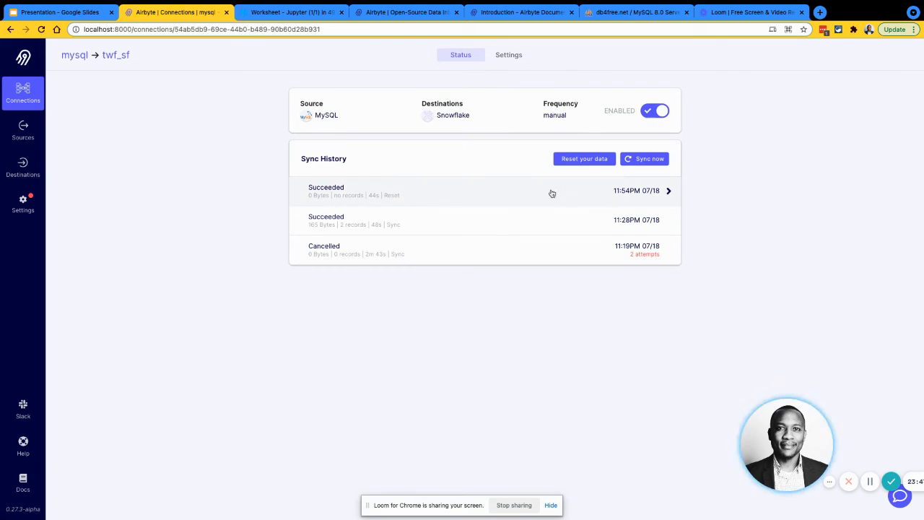
click(657, 160)
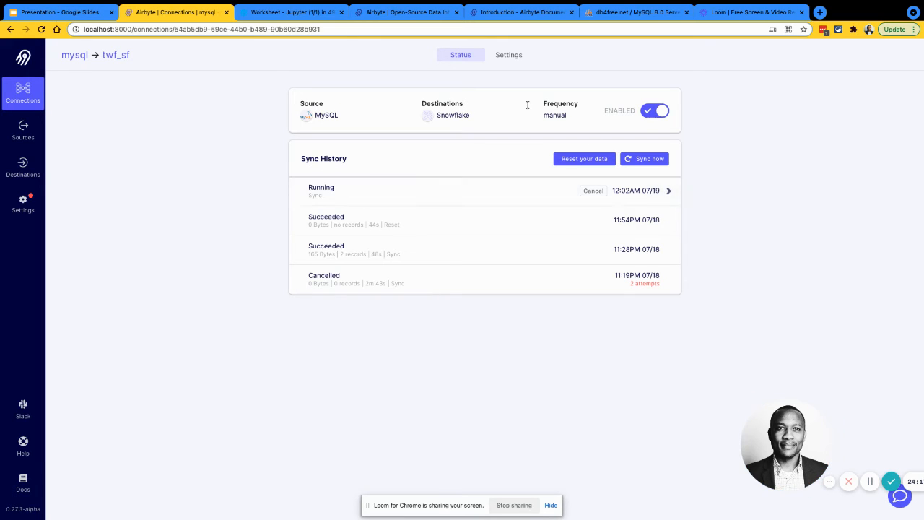
- Switch to Snowflake and view the stages of the DEMO_DB database, widening the stage name column
click(282, 14)
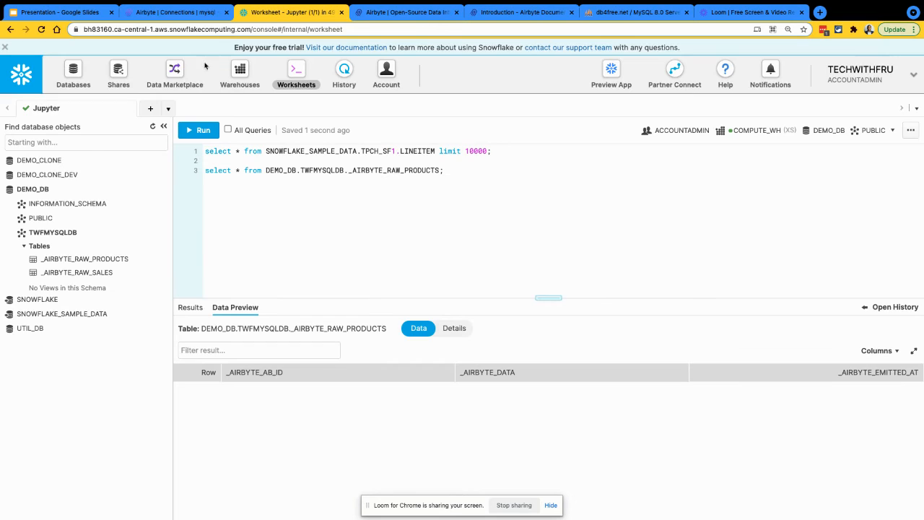
click(76, 86)
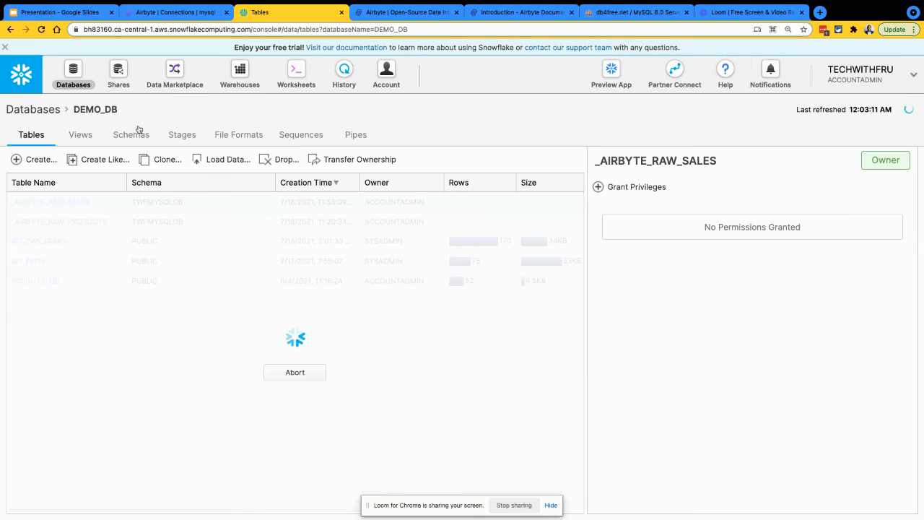
click(181, 137)
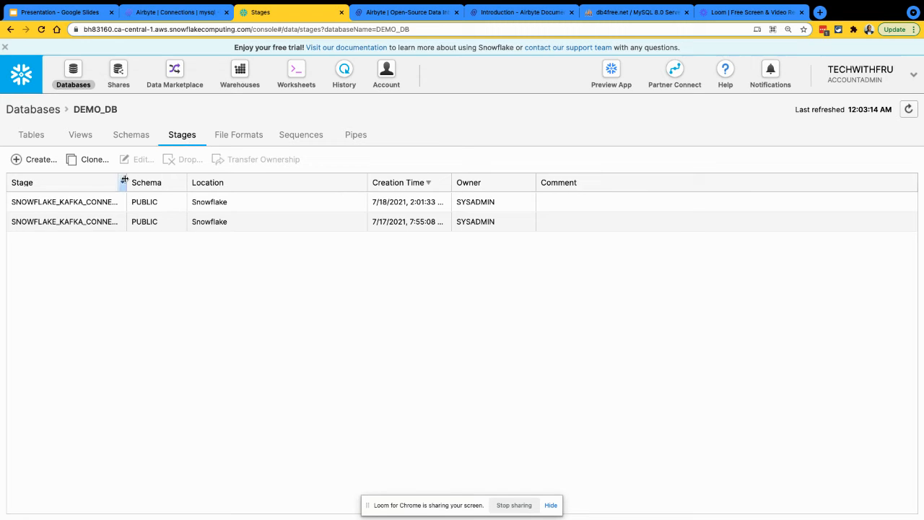
drag(126, 181, 182, 181)
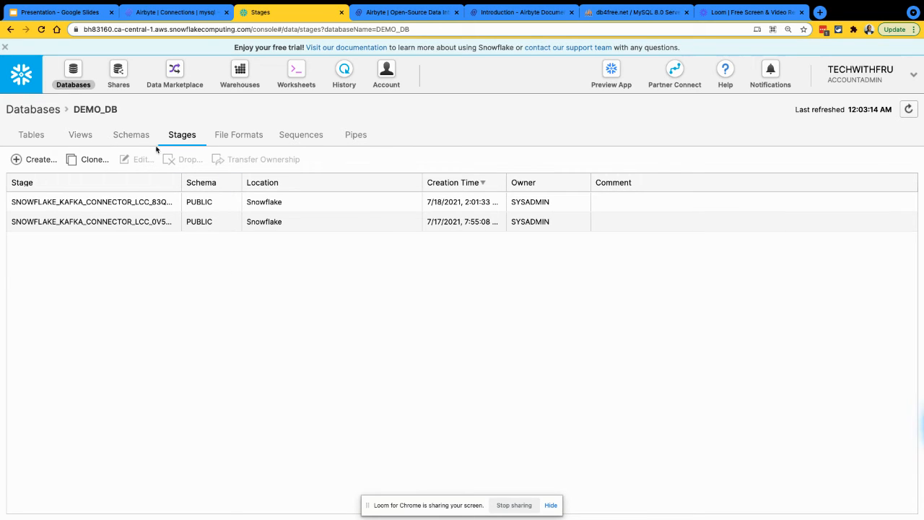
- Open the Snowflake query history, widen the SQL text column and inspect the INSERT statement that fills _airbyte_raw_products
click(345, 86)
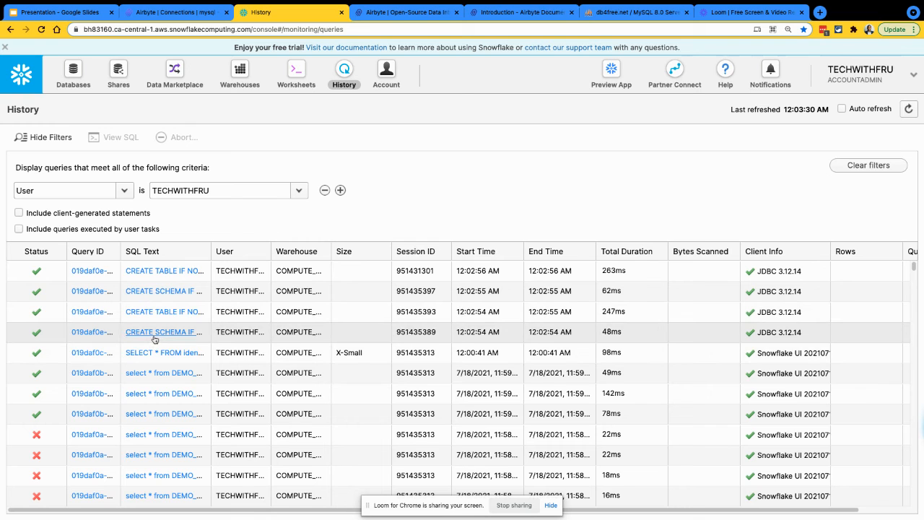
scroll(155, 342, down, 2)
scroll(158, 345, up, 3)
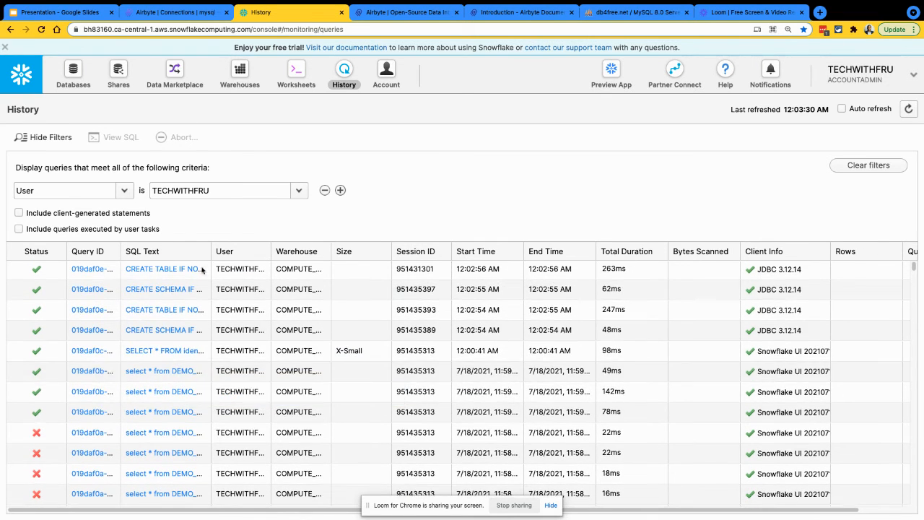
drag(209, 250, 230, 251)
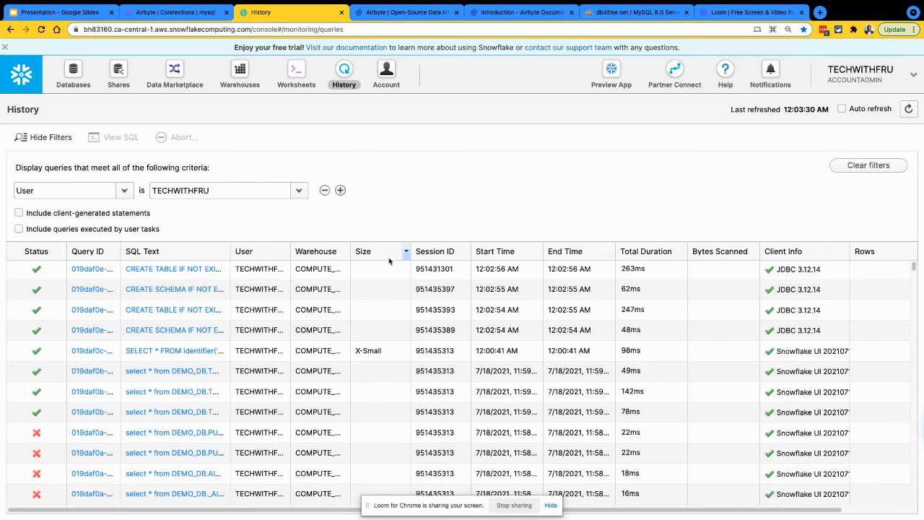
scroll(165, 326, down, 5)
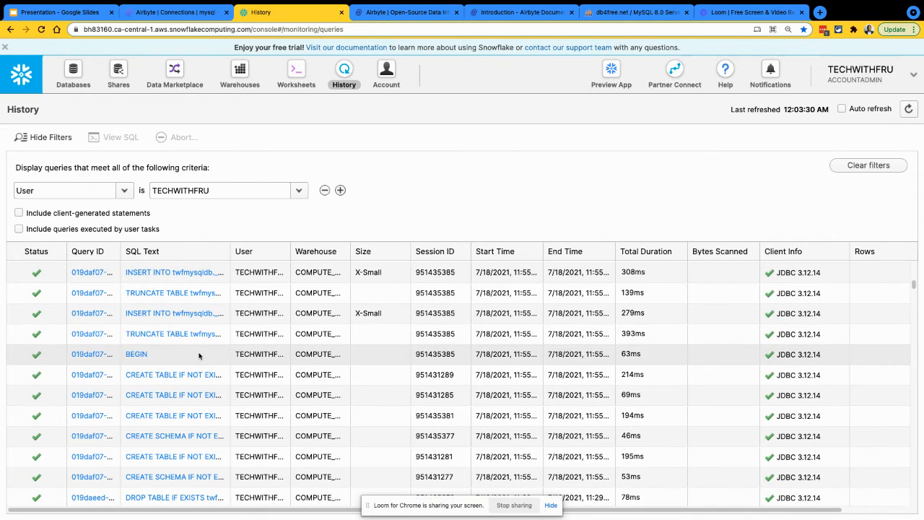
click(185, 312)
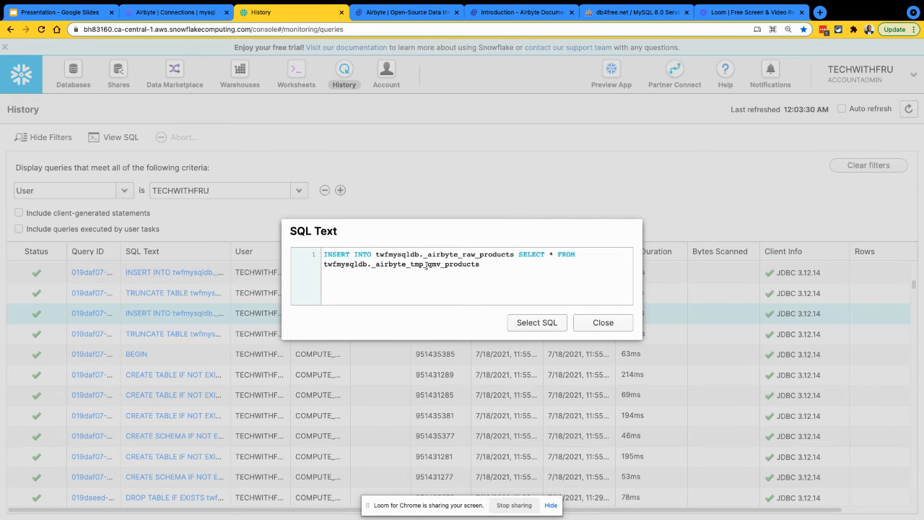
drag(516, 266, 404, 243)
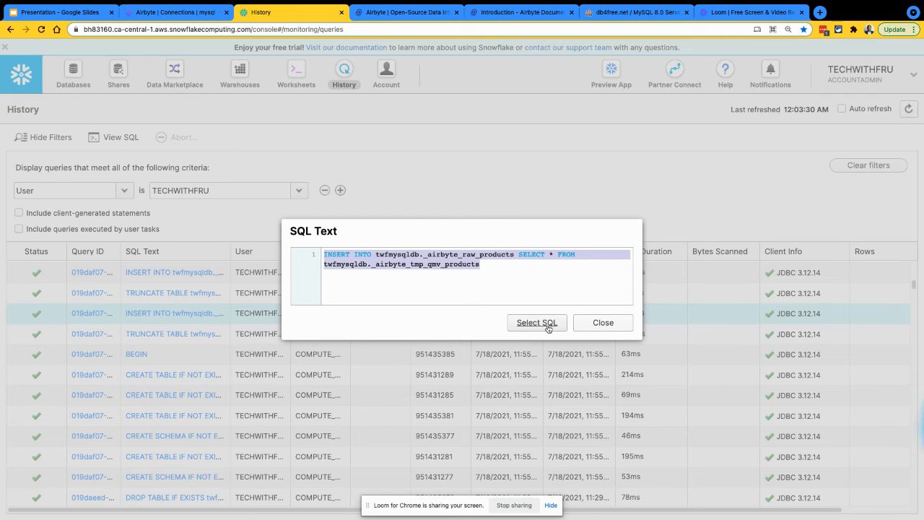
click(600, 322)
- Inspect the SQL of the older INSERT statement that loads the temporary Airbyte products table
scroll(286, 325, down, 8)
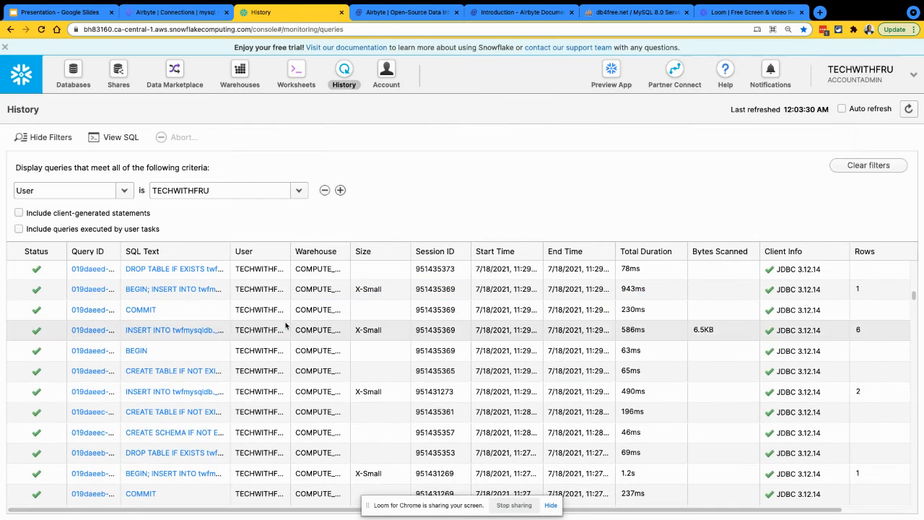
click(182, 390)
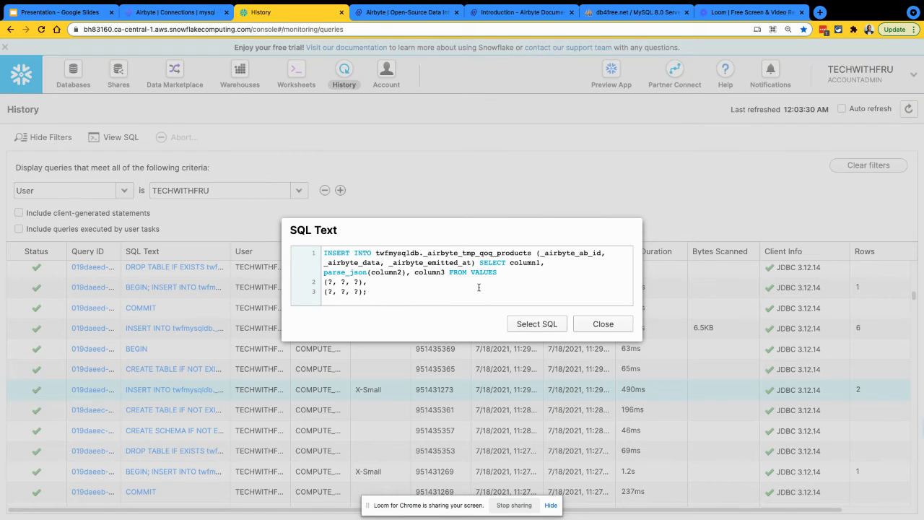
drag(399, 291, 305, 266)
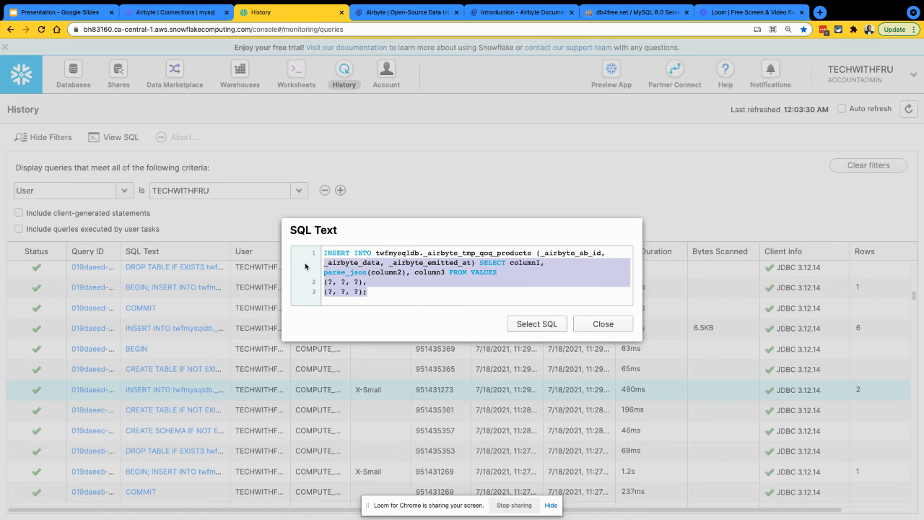
click(601, 325)
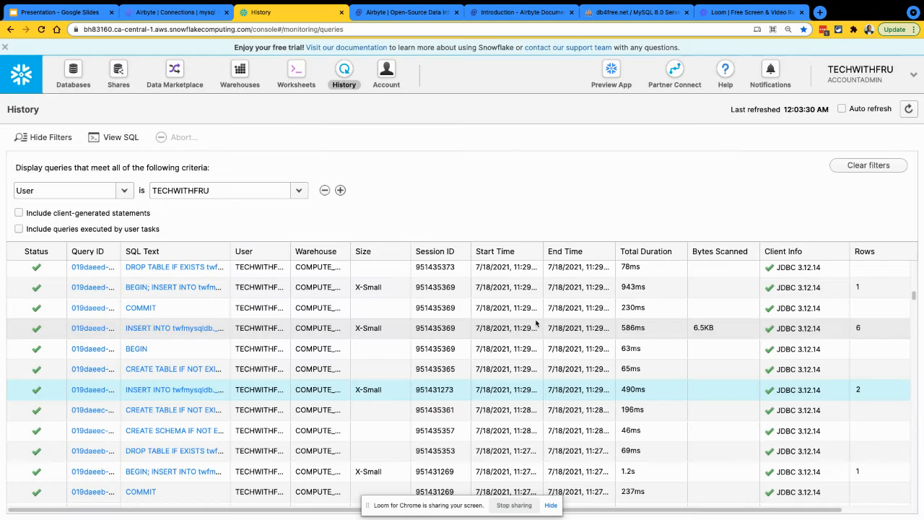
- Switch to Airbyte and reload the connection page to check the sync's status
click(192, 14)
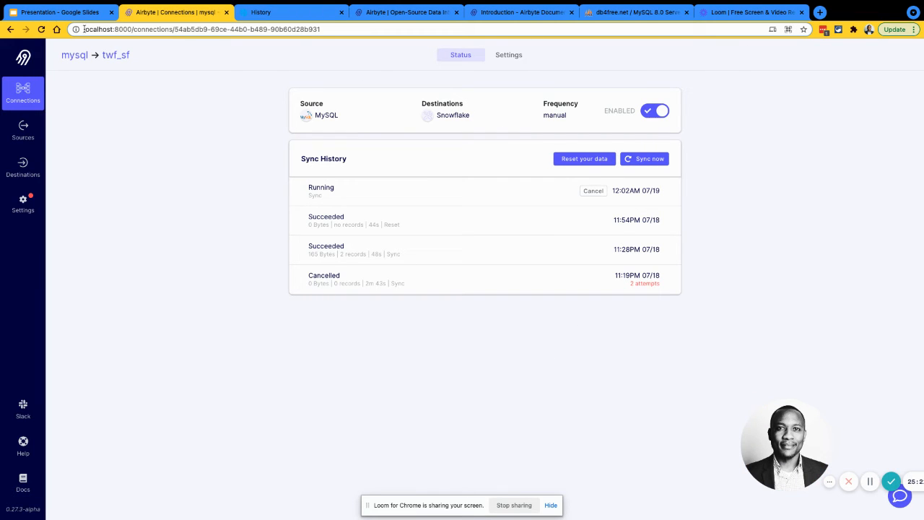
click(42, 30)
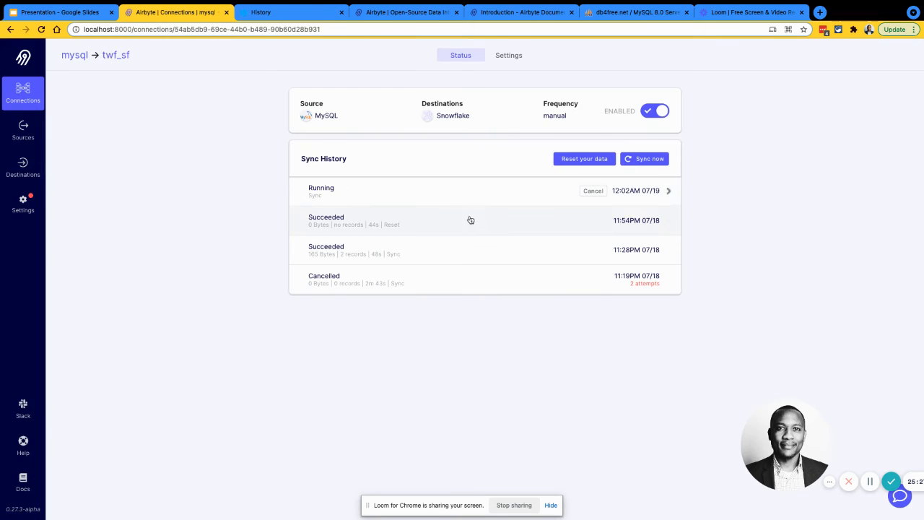
- Switch back to Snowflake, refresh the query history and widen the SQL text column to read the recent statements
click(285, 13)
scroll(238, 254, up, 10)
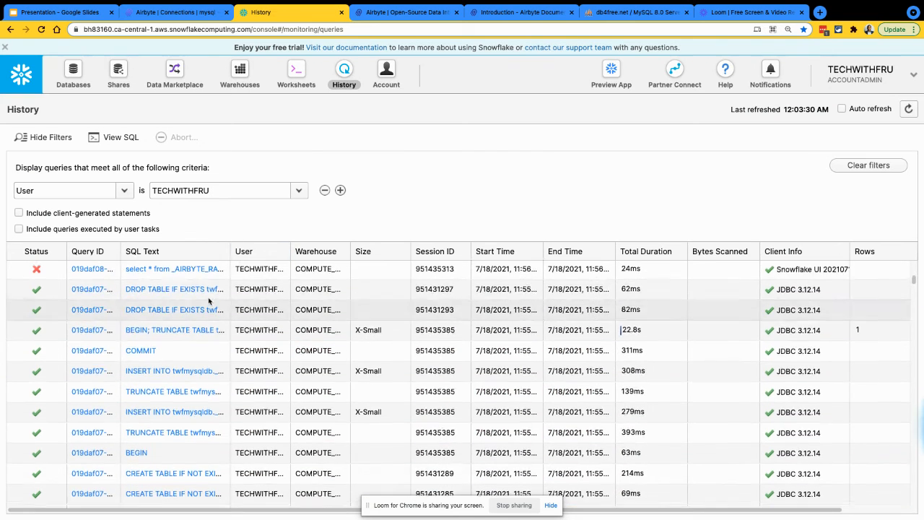
click(909, 107)
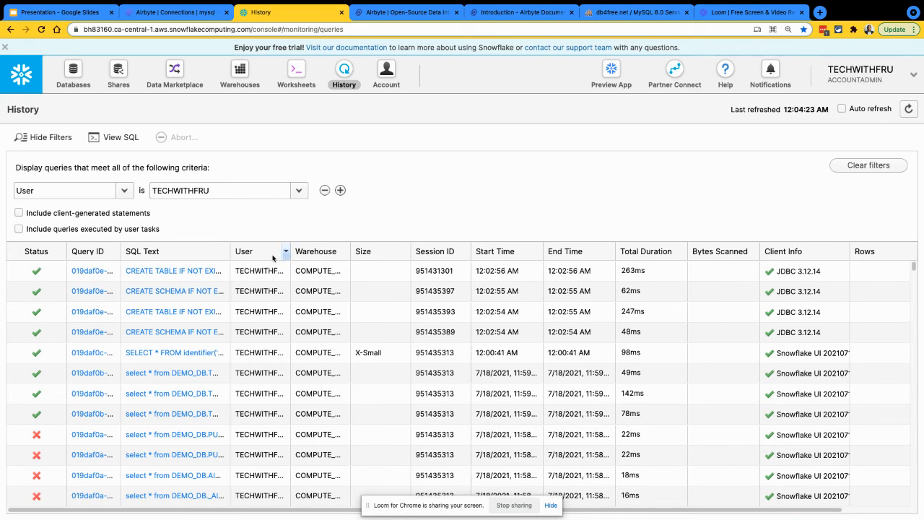
drag(230, 250, 419, 251)
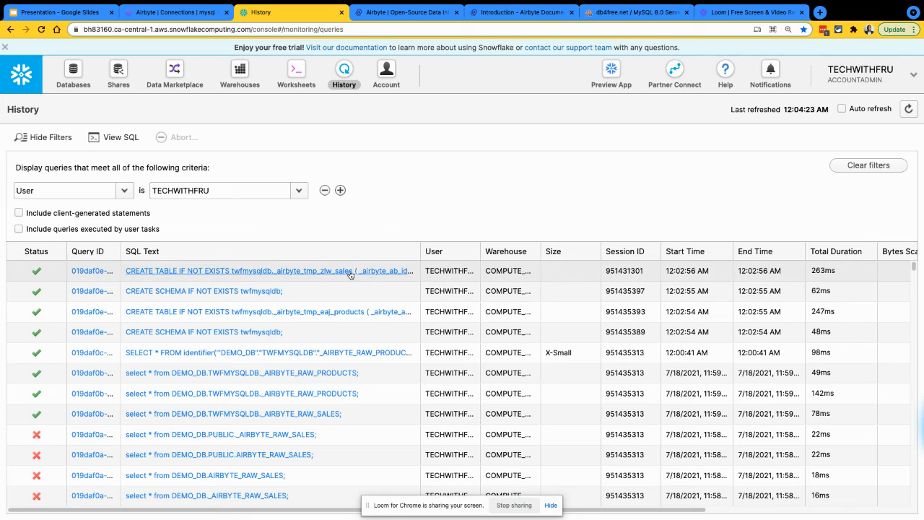
- Refresh the query history again and inspect the CREATE TABLE statement for the temporary Airbyte sales table
click(907, 109)
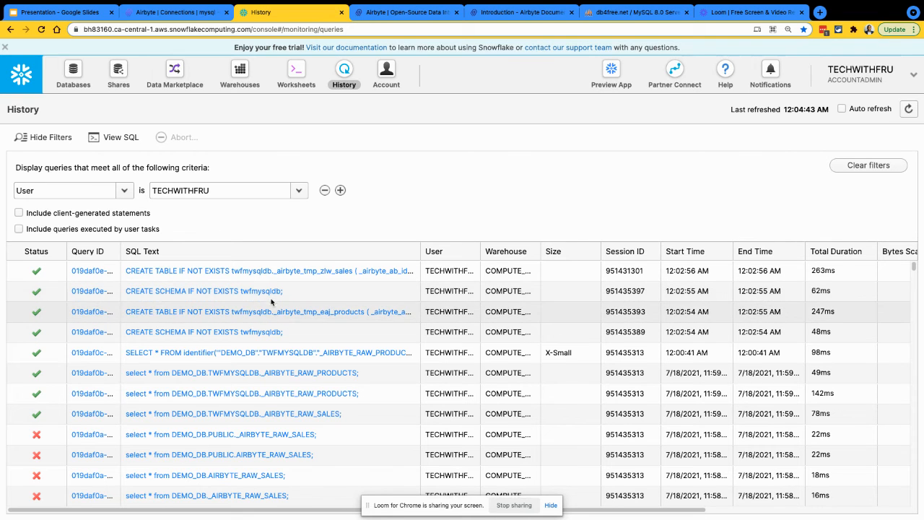
click(288, 274)
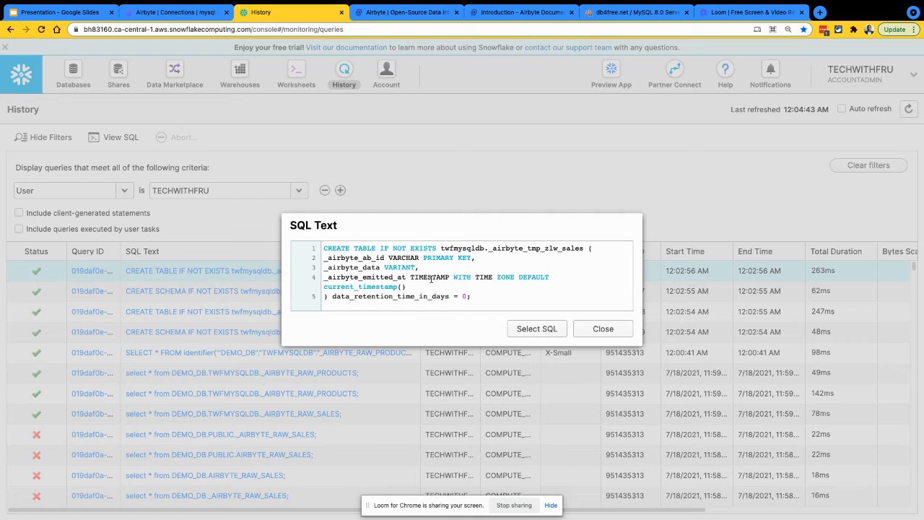
click(603, 328)
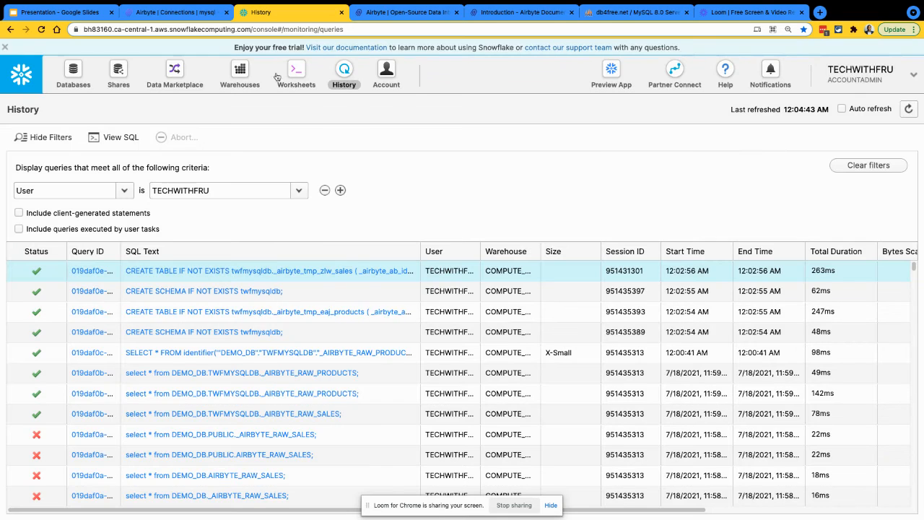
- Check the sync status in Airbyte, and refresh the Snowflake query history to examine the sync's statements
click(200, 17)
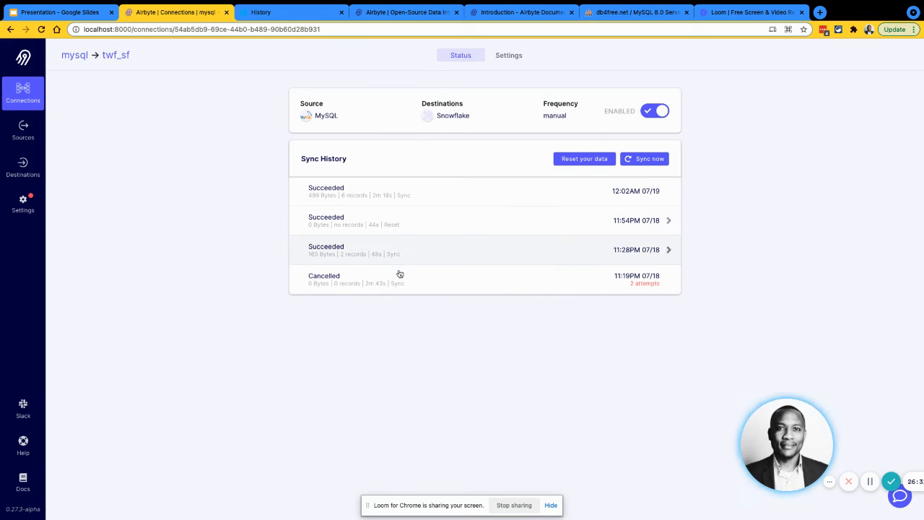
click(288, 14)
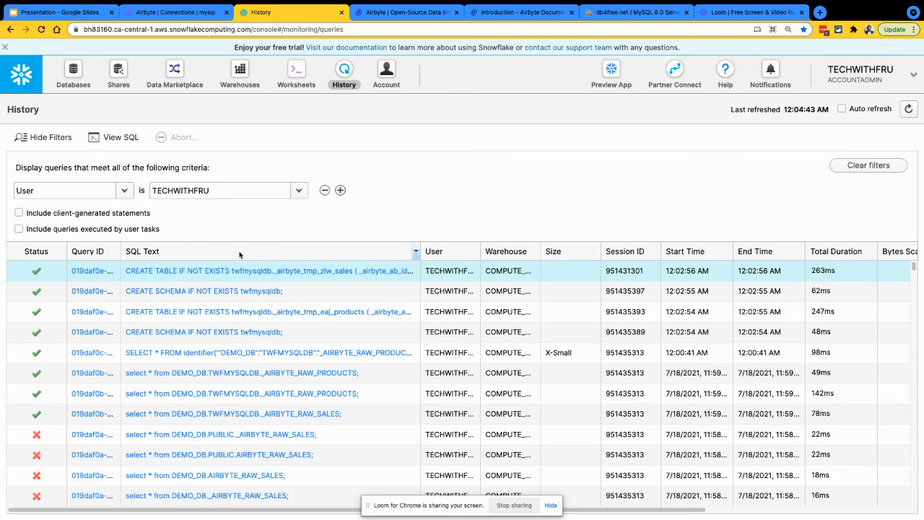
click(907, 110)
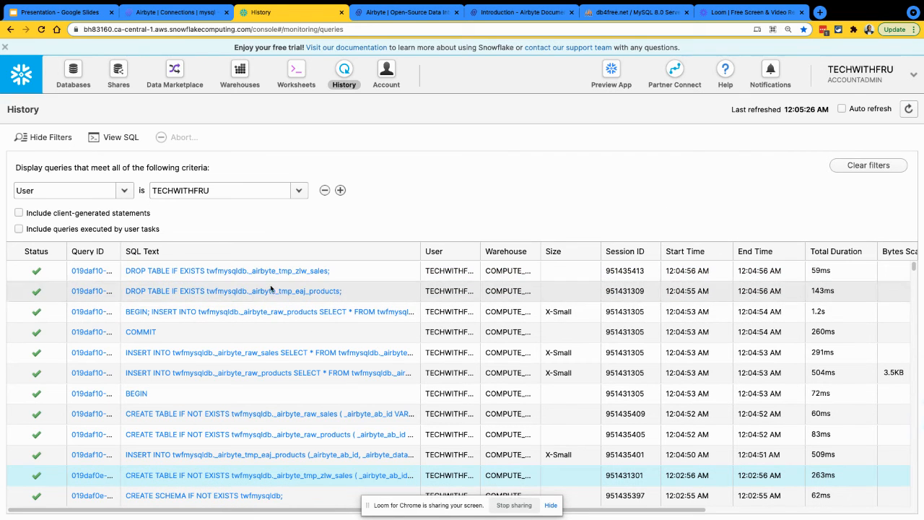
- Inspect the full transaction that inserts the temporary products and sales tables into the raw tables, and review the surrounding statements in the history
click(256, 312)
drag(392, 309, 328, 235)
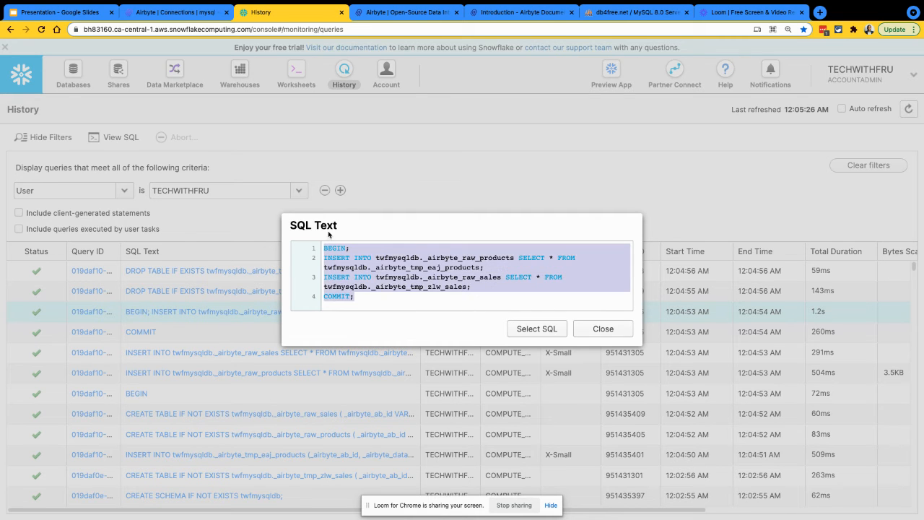
click(604, 329)
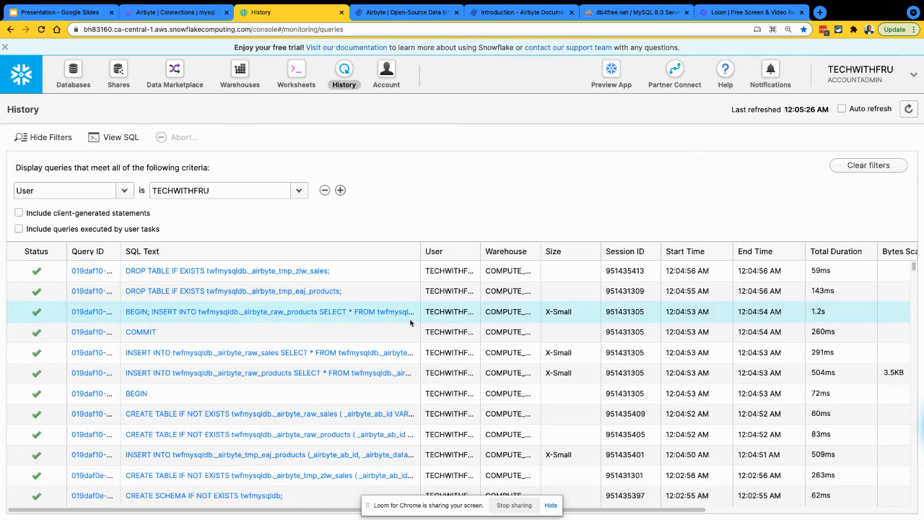
scroll(408, 274, down, 2)
scroll(231, 354, down, 1)
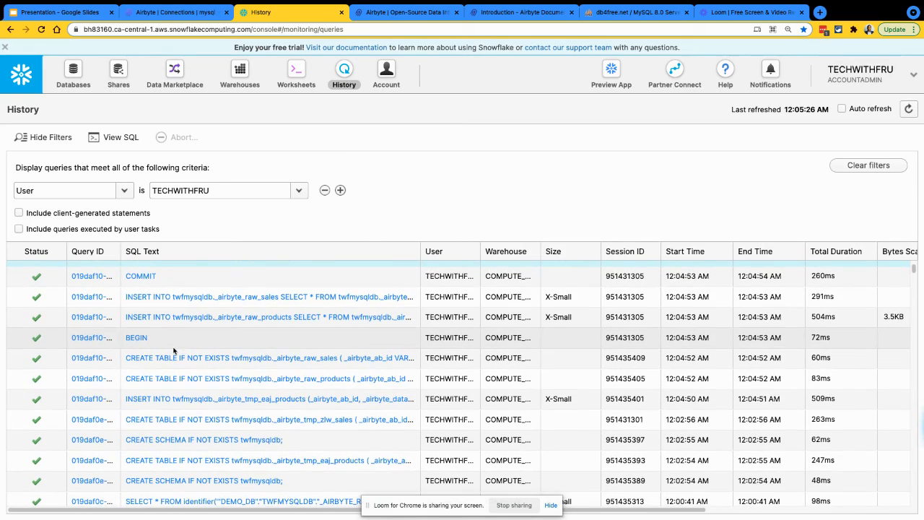
scroll(299, 325, up, 2)
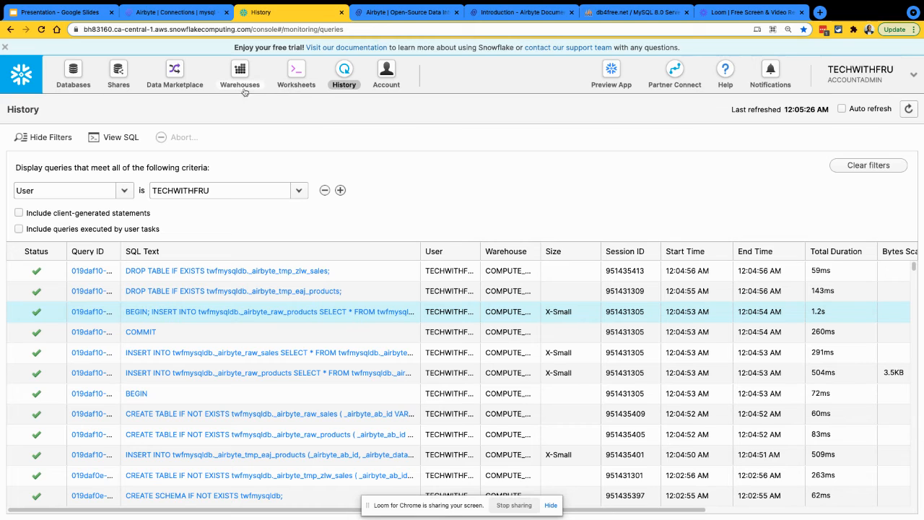
- Run the worksheet's select query on DEMO_DB.TWFMYSQLDB._AIRBYTE_RAW_PRODUCTS, enlarge the results area and widen the _AIRBYTE_DATA column to read the records
click(307, 89)
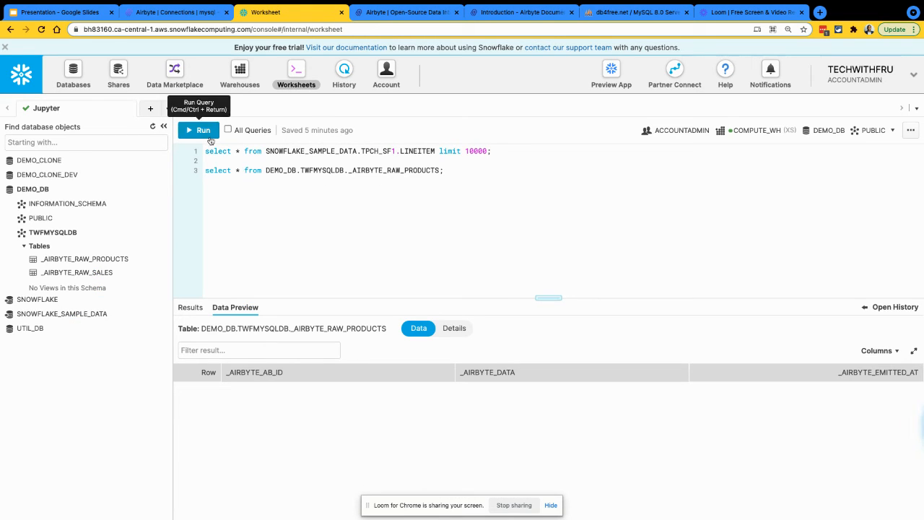
click(206, 132)
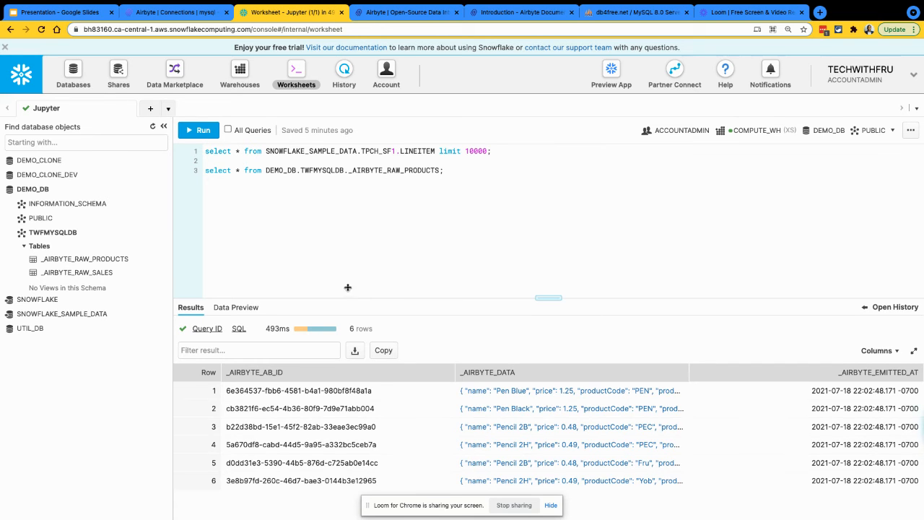
drag(347, 287, 294, 192)
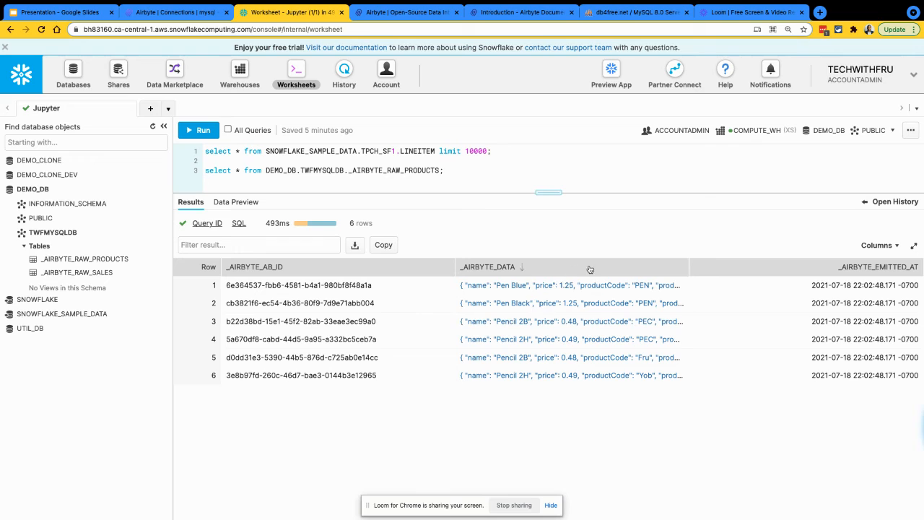
drag(686, 264, 793, 264)
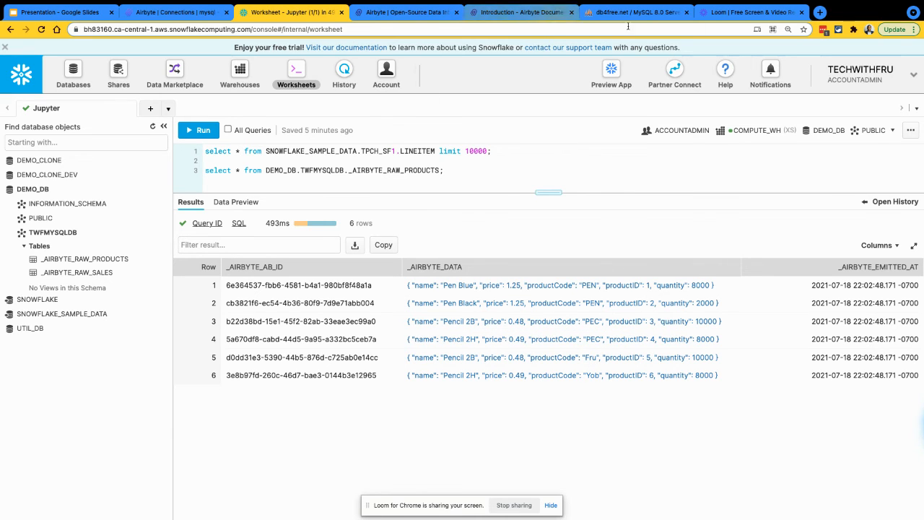
- Switch to phpMyAdmin and run INSERT INTO products VALUES (1001, 'Fnn', 'Pen Red', 5000, 1.23); on the twfmysqldb database
click(596, 13)
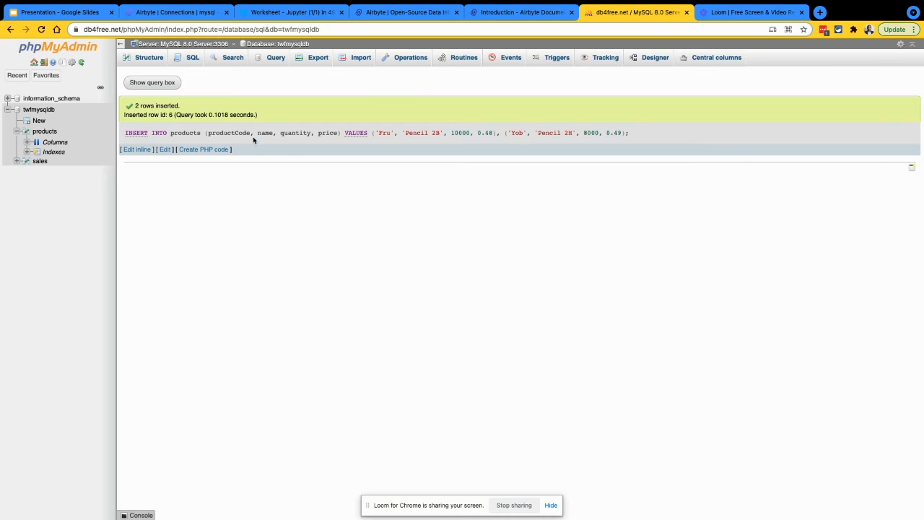
click(194, 58)
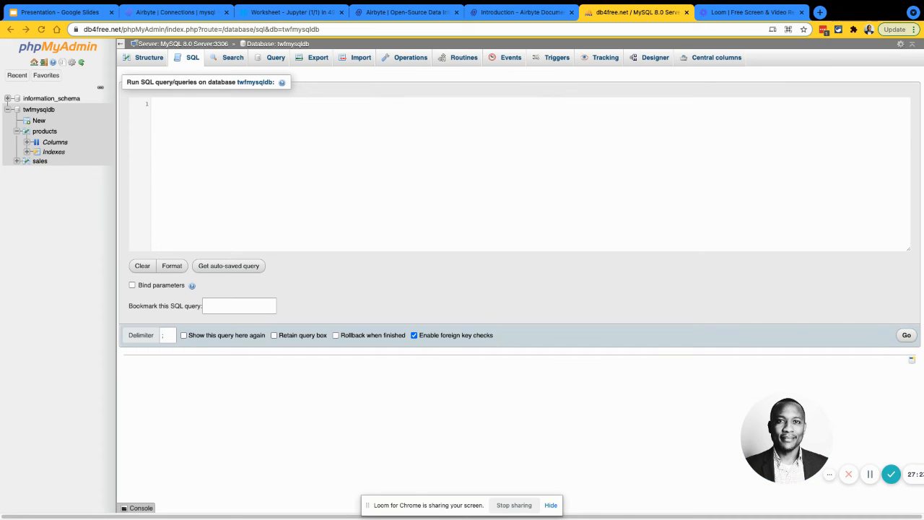
text(INSERT INTO products VALUES (1001, 'PEN', 'Pen Red', 5000, 1.23);)
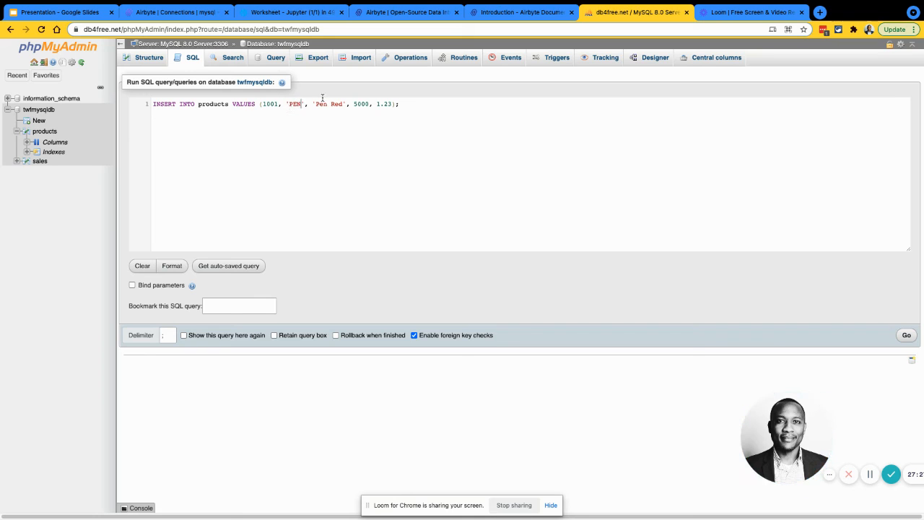
key(BackSpace)
key(BackSpace)
key(BackSpace)
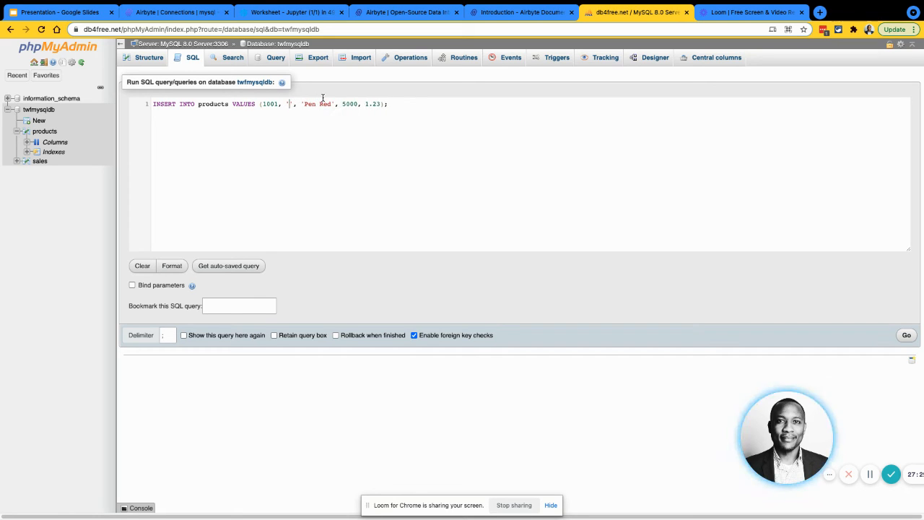
text(Pr)
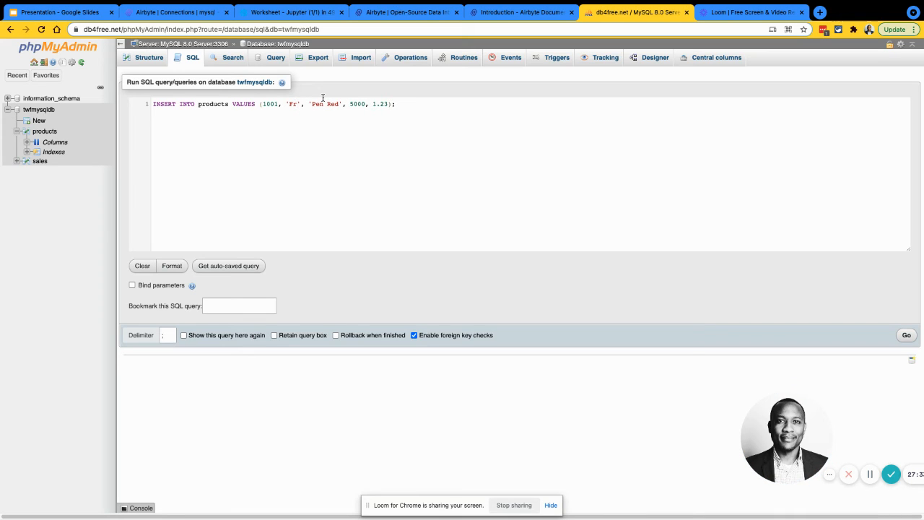
key(BackSpace)
text(an)
key(ctrl+a)
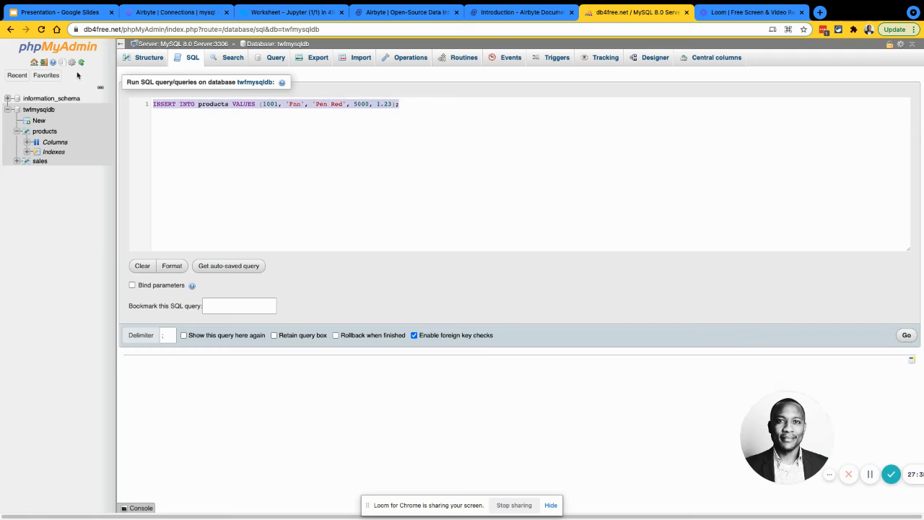
click(907, 333)
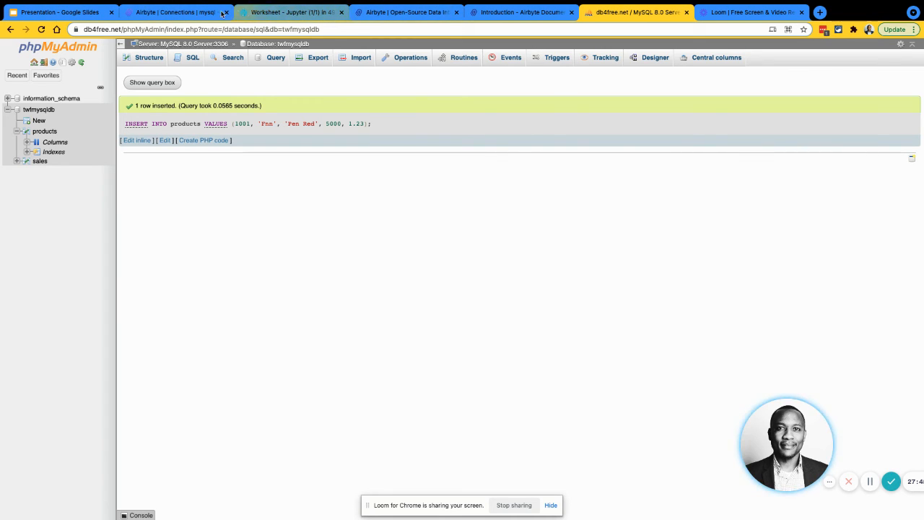
- Switch to Airbyte and start a new manual sync of the MySQL to Snowflake connection
click(180, 13)
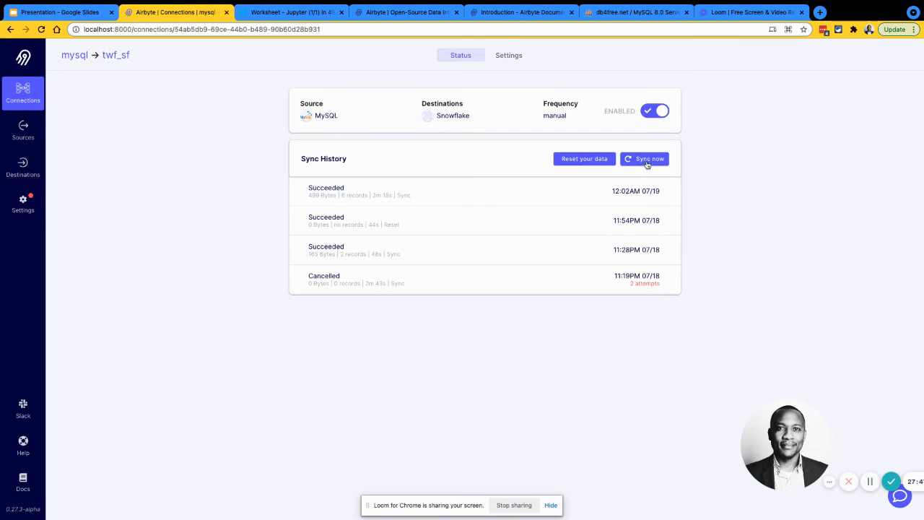
click(649, 160)
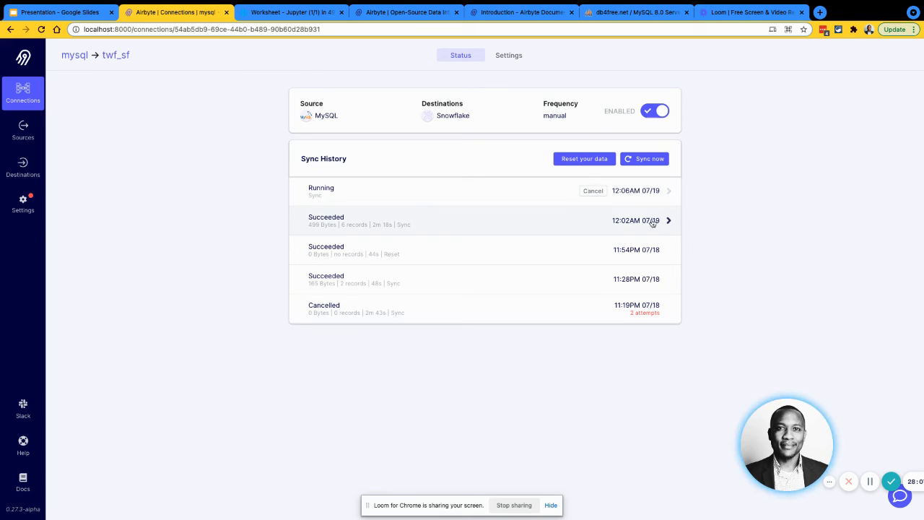
drag(752, 410, 772, 411)
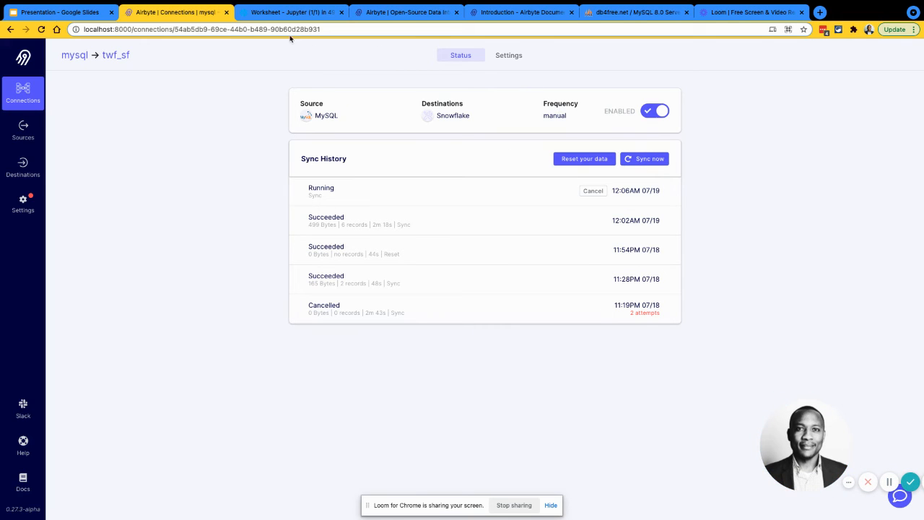
- Switch to Snowflake and refresh the query history repeatedly to examine the new sync's statements and their start and end times
click(316, 14)
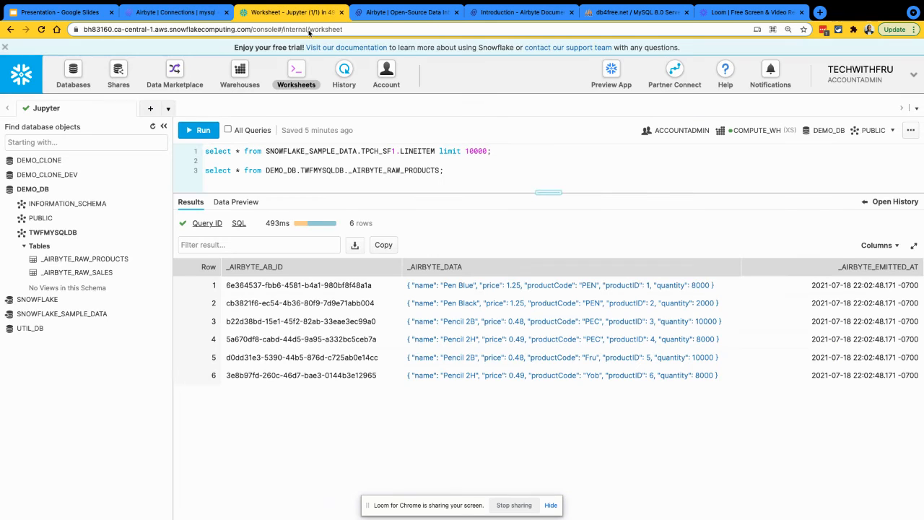
click(338, 77)
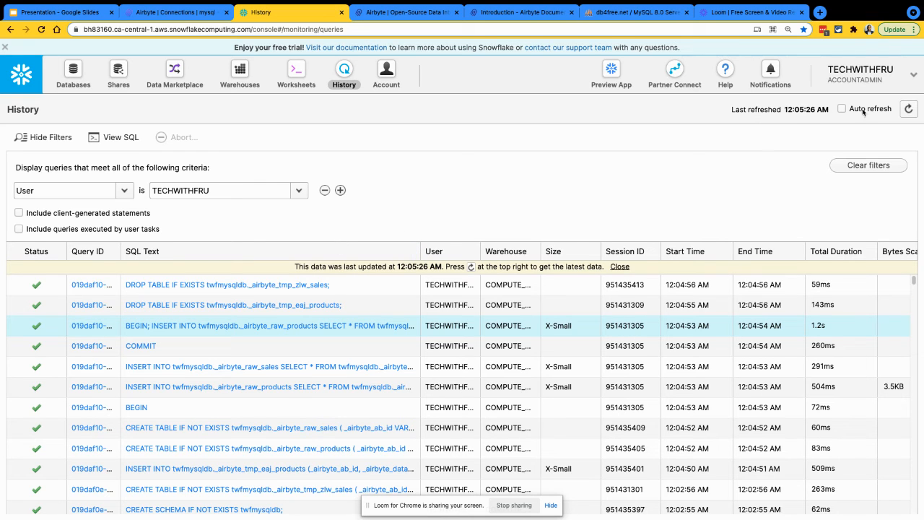
click(908, 109)
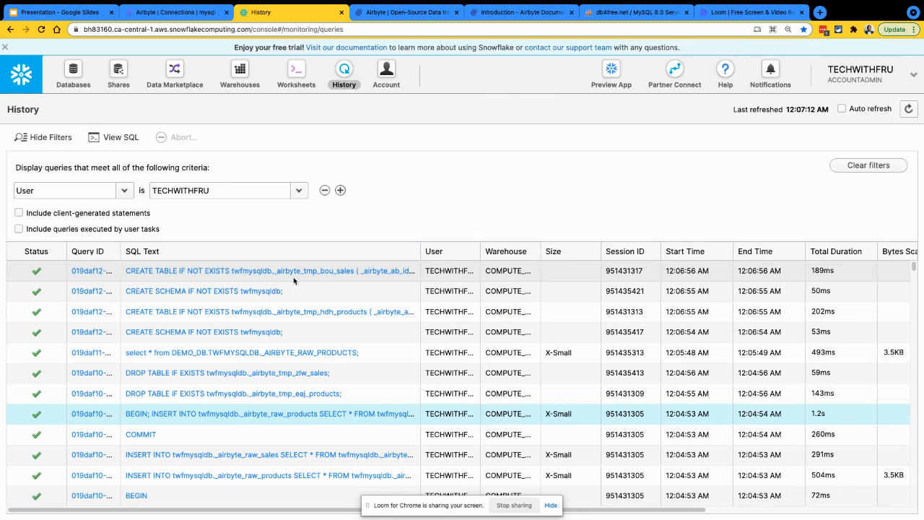
click(909, 108)
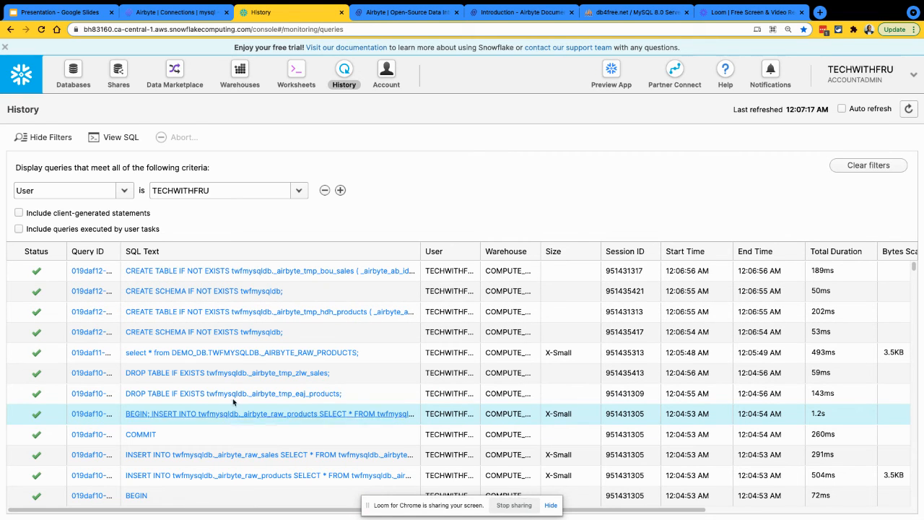
click(907, 110)
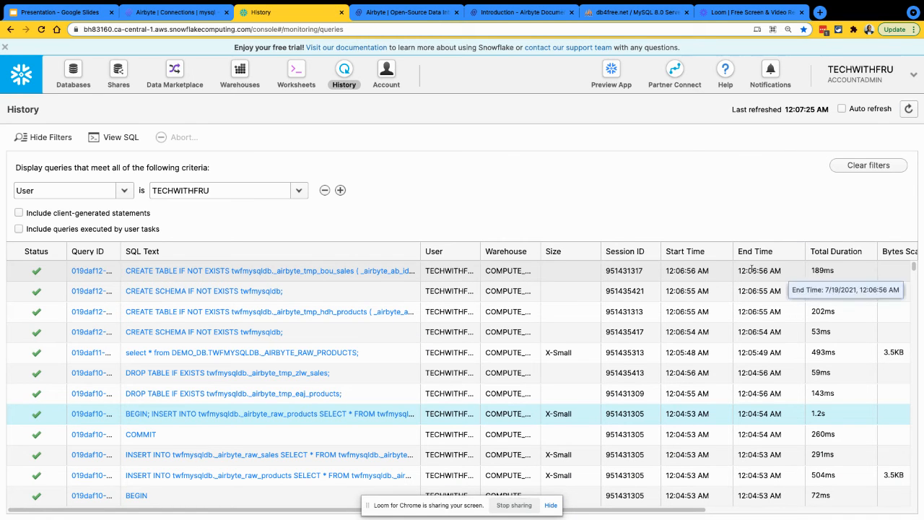
drag(753, 270, 776, 278)
drag(775, 271, 683, 268)
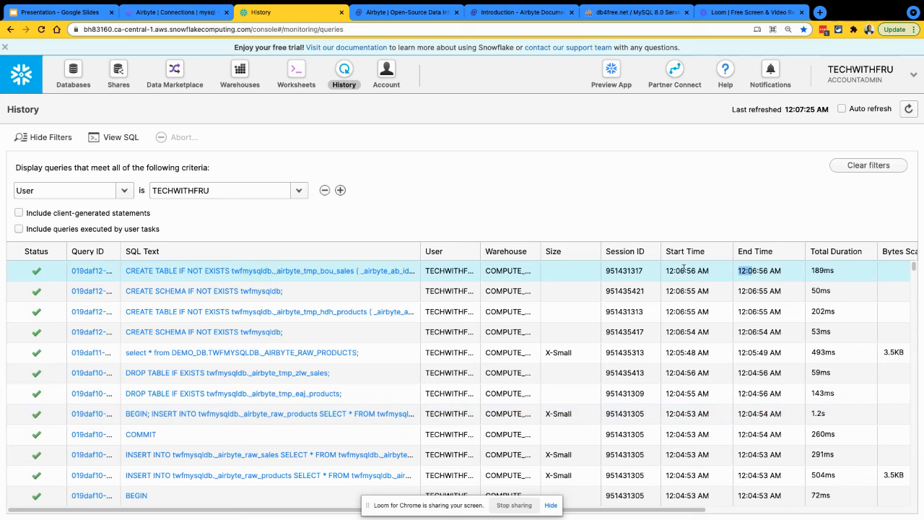
click(908, 109)
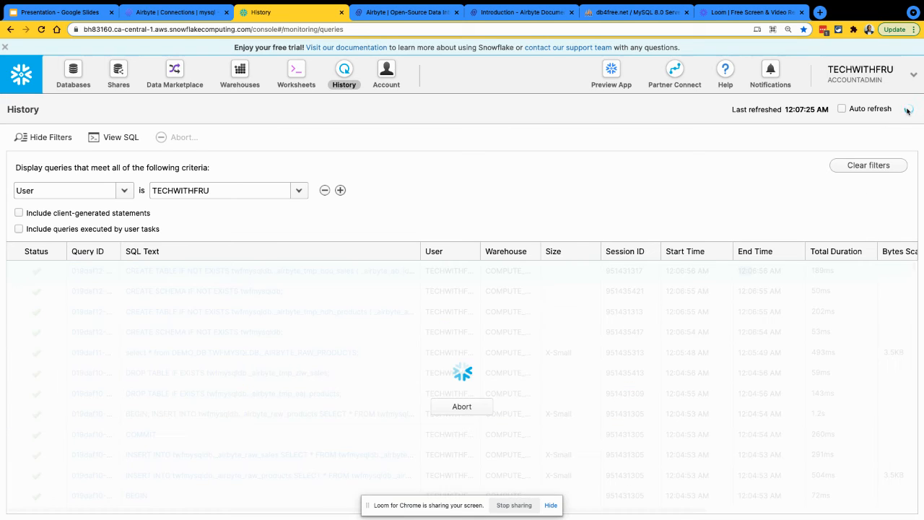
- Check the sync's status in Airbyte, and review the executed Pen Red insert statement in phpMyAdmin before returning to Airbyte
click(188, 13)
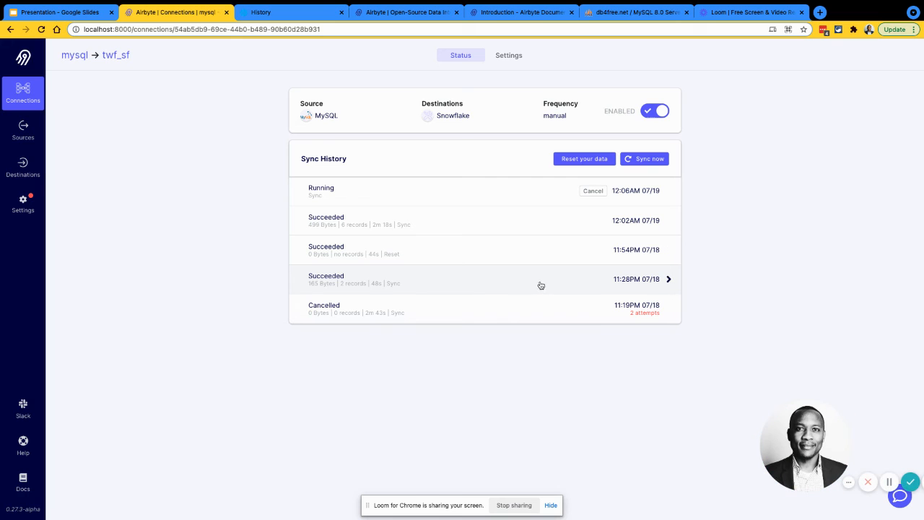
click(617, 13)
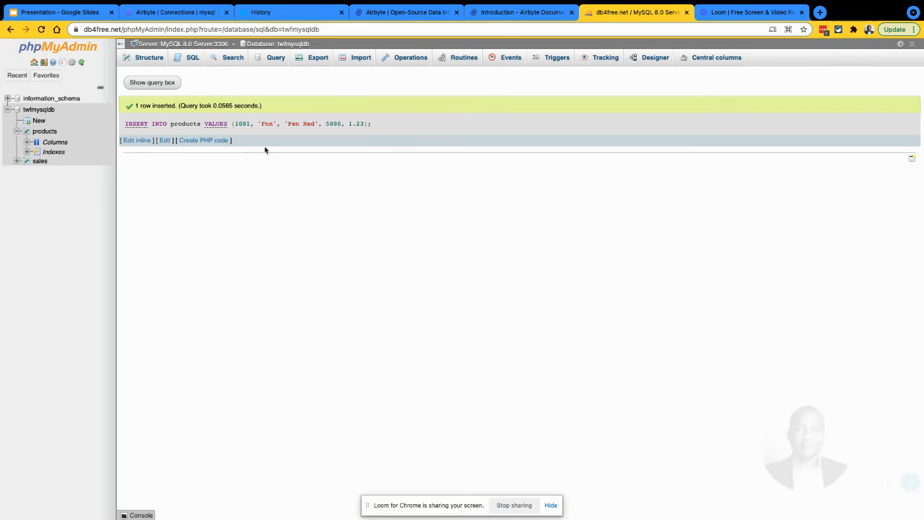
click(184, 13)
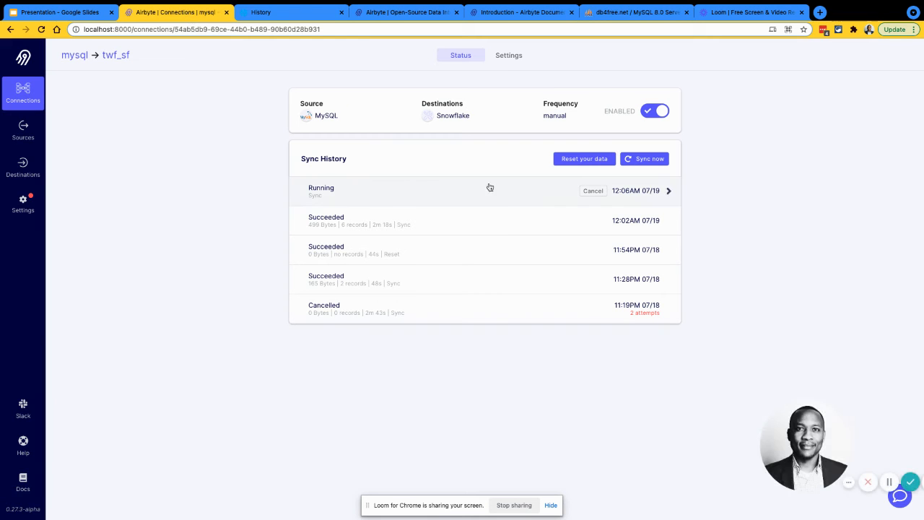
- Refresh the Snowflake query history to read the latest sync statements, and check the sync's status in Airbyte
click(299, 14)
click(908, 110)
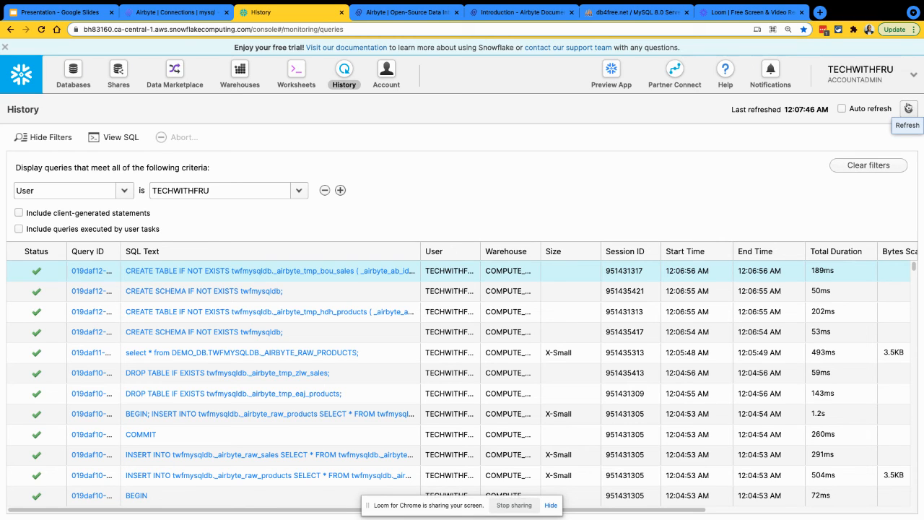
click(908, 108)
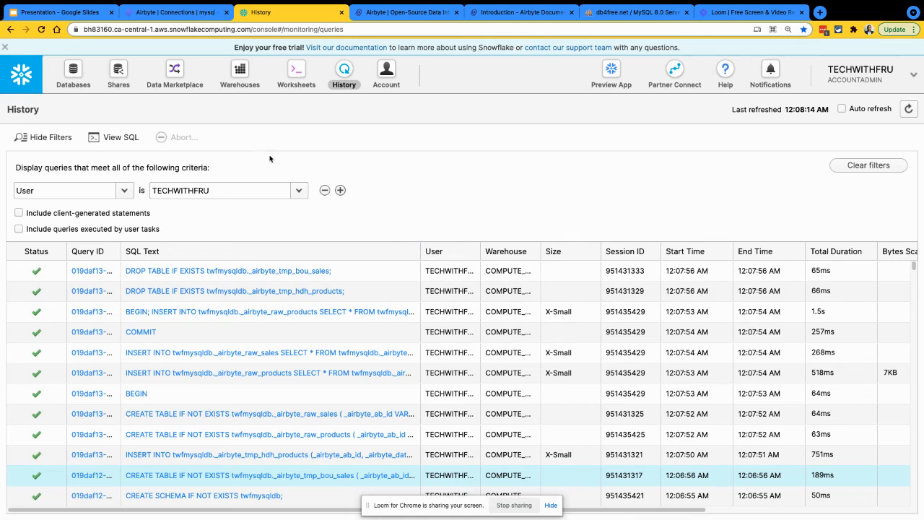
click(176, 13)
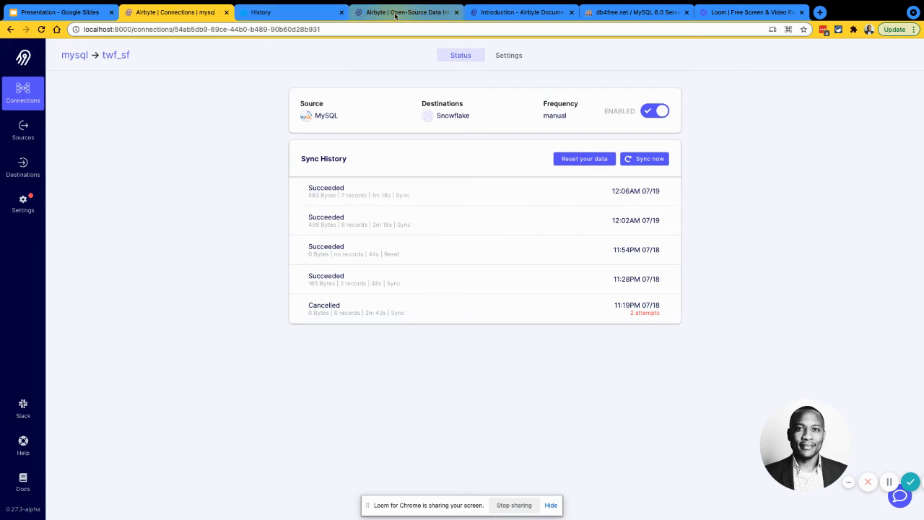
- Rerun the select query on _AIRBYTE_RAW_PRODUCTS in the Snowflake worksheet to check the synced rows, and return to the Airbyte connection page
click(292, 14)
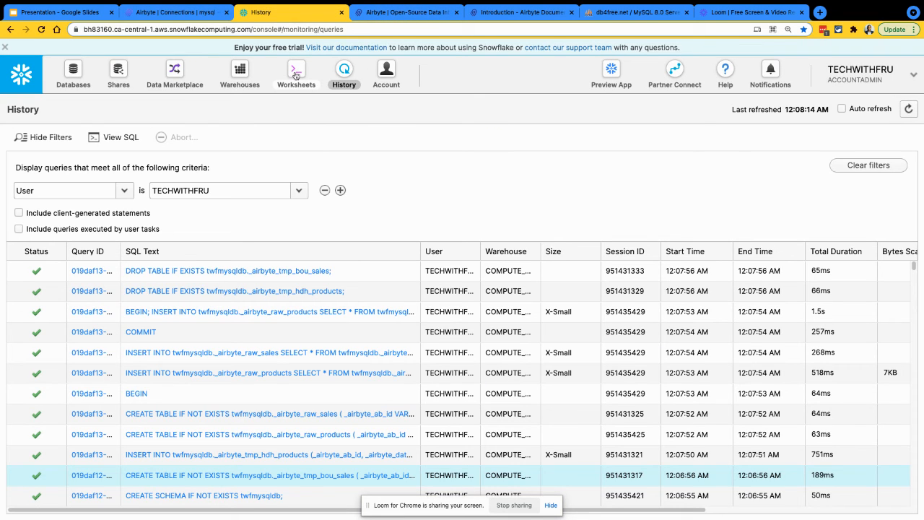
key(alt+Left)
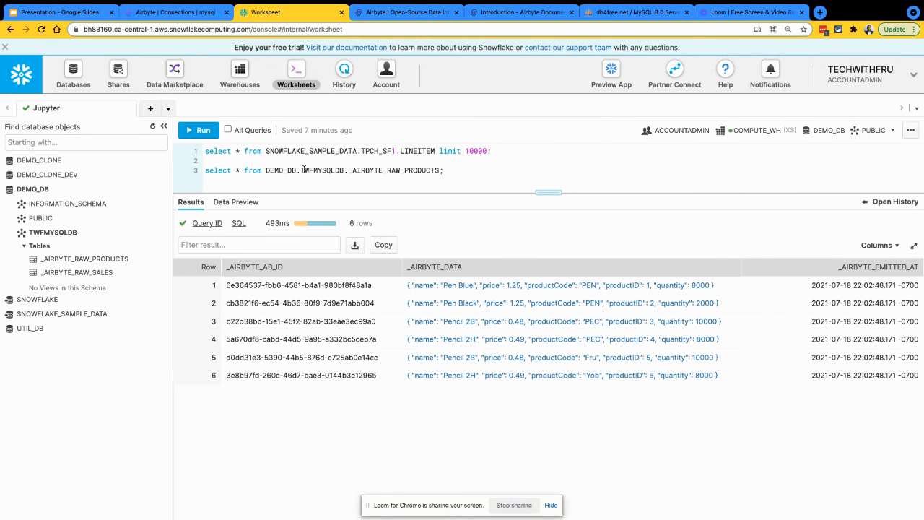
click(199, 130)
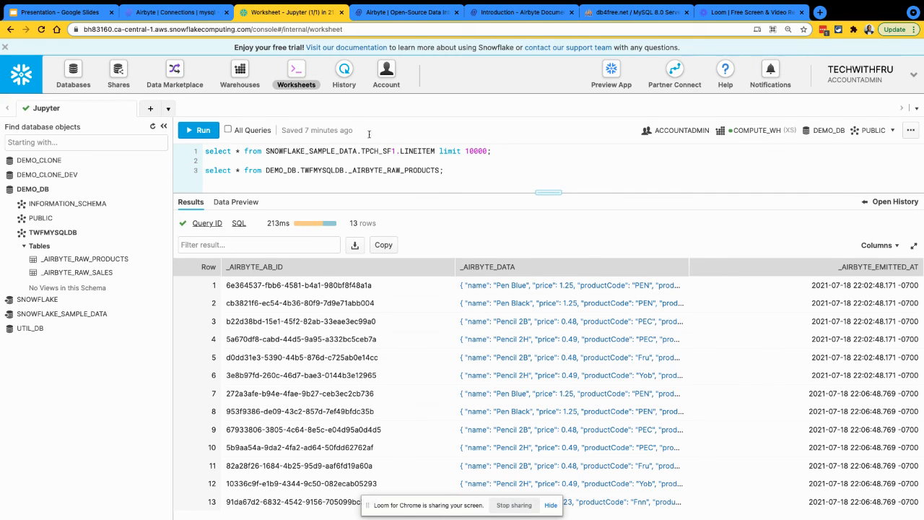
click(173, 15)
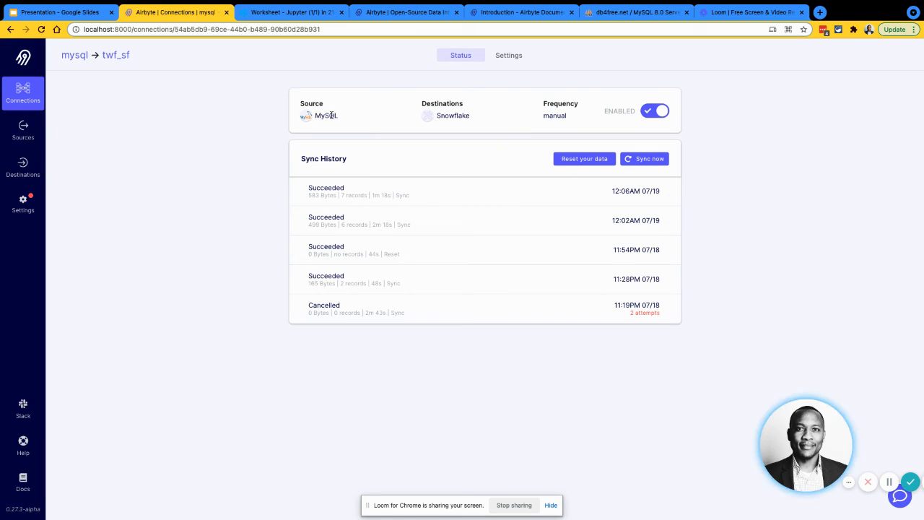
- Open the mysql to twf_sf connection's settings and set the products stream's sync mode to Incremental - Append
click(506, 57)
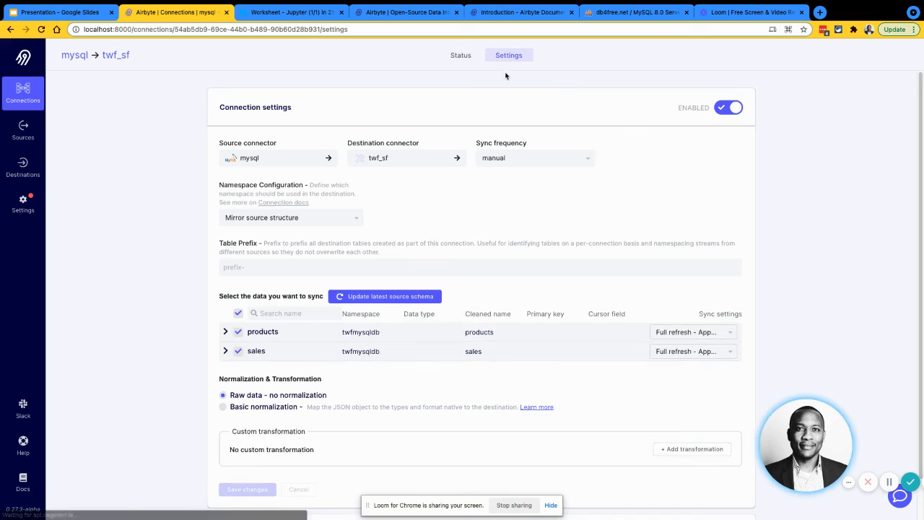
scroll(537, 209, down, 1)
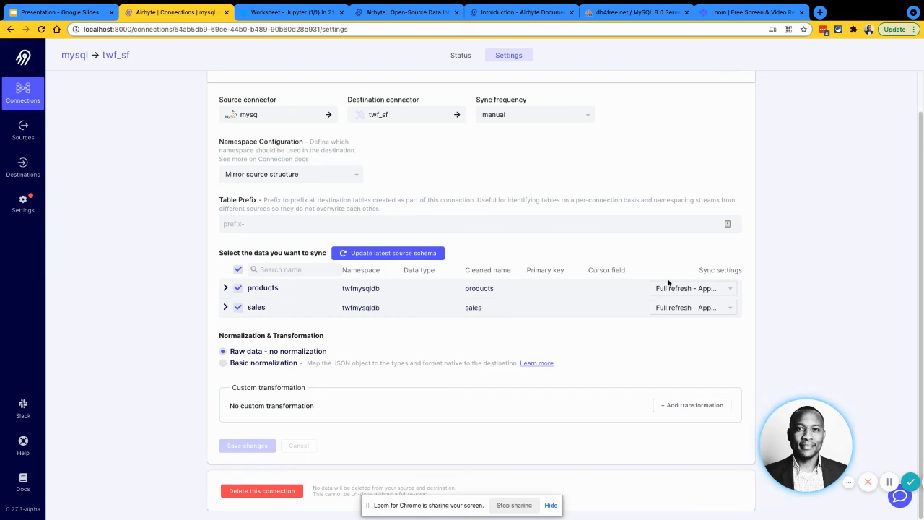
click(711, 289)
click(765, 289)
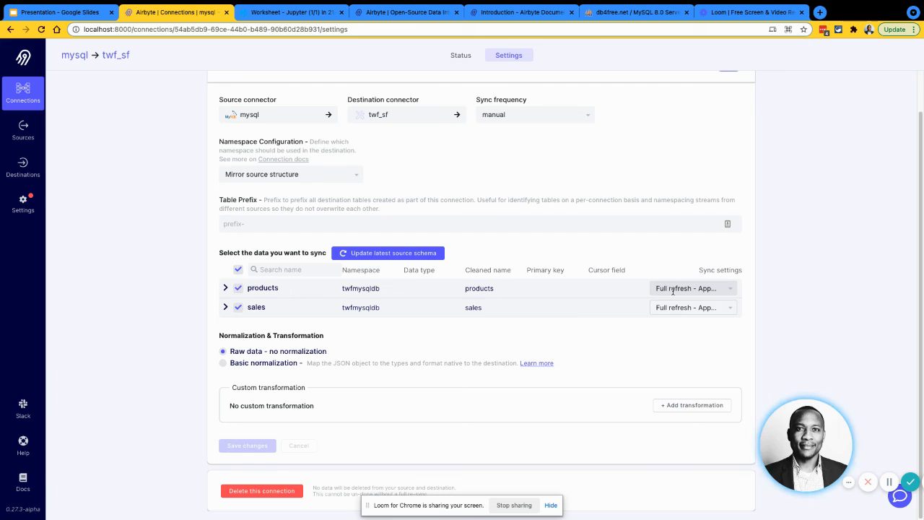
click(716, 288)
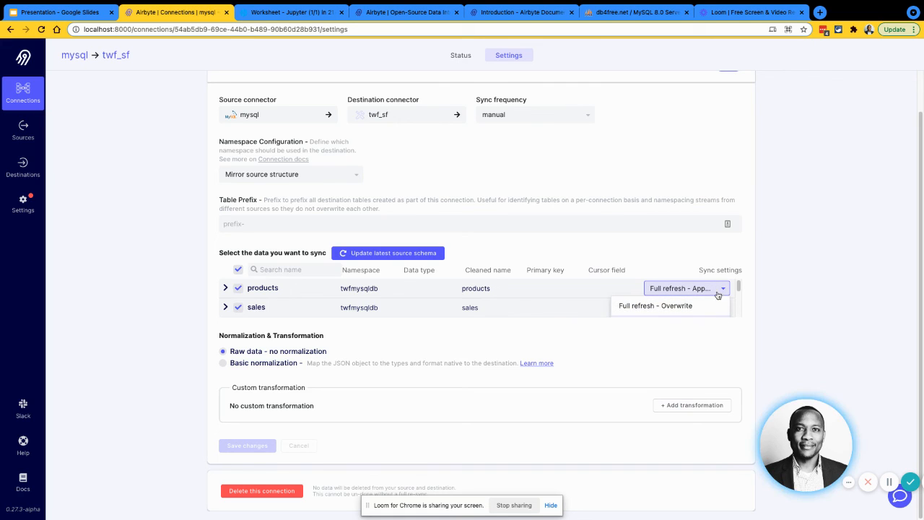
scroll(716, 300, up, 1)
scroll(692, 297, down, 2)
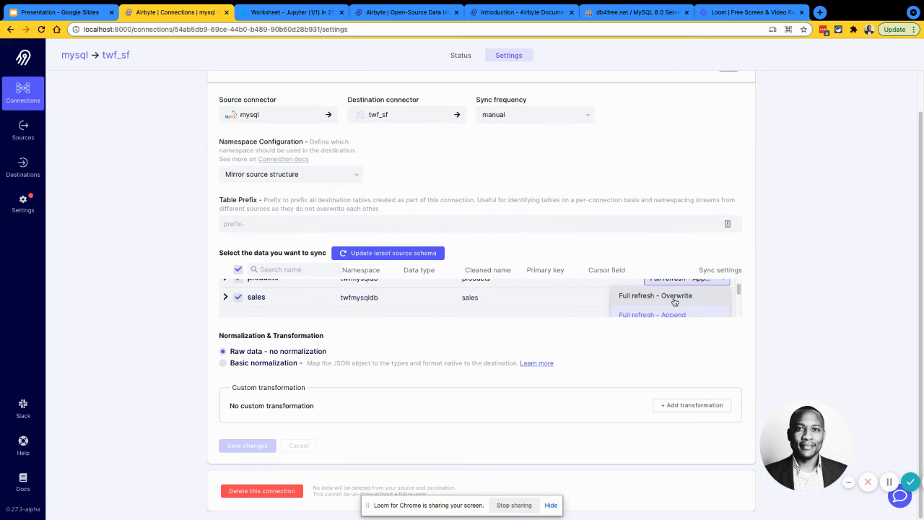
scroll(673, 302, down, 2)
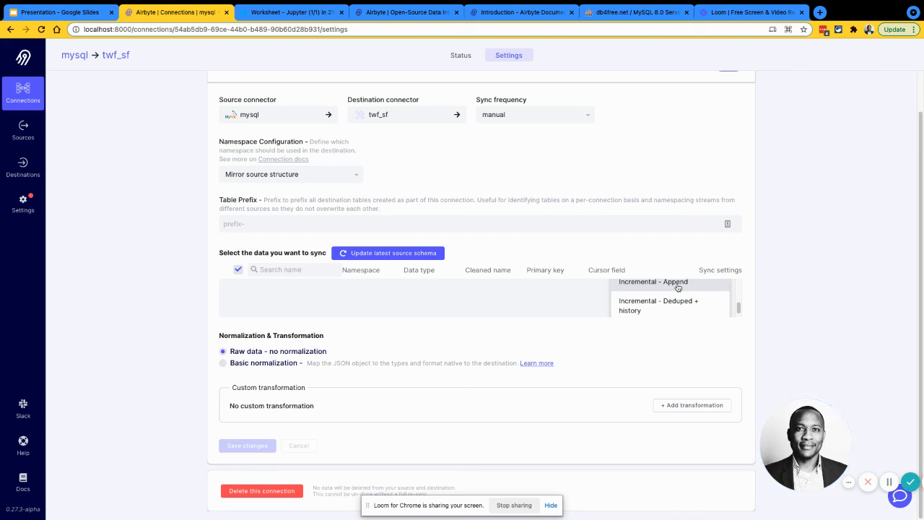
click(678, 283)
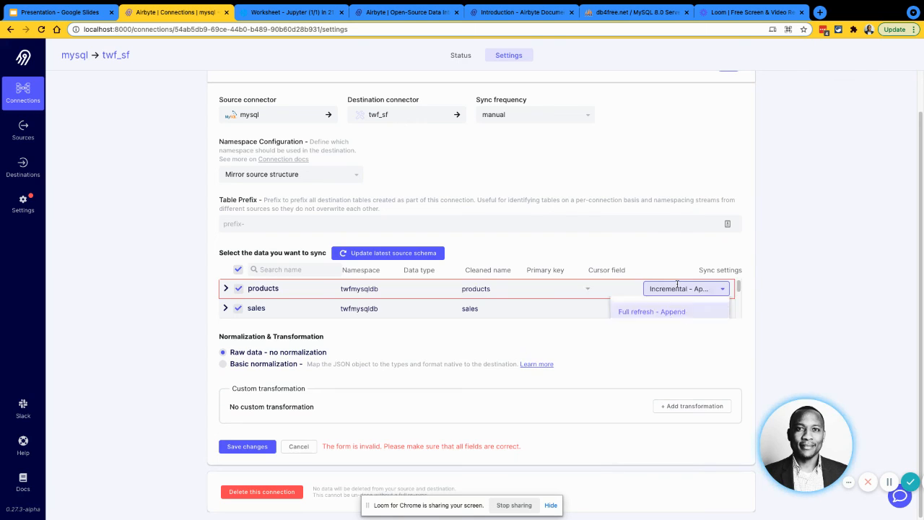
- Choose name as the cursor field for products, and save the connection changes with a data reset
click(593, 290)
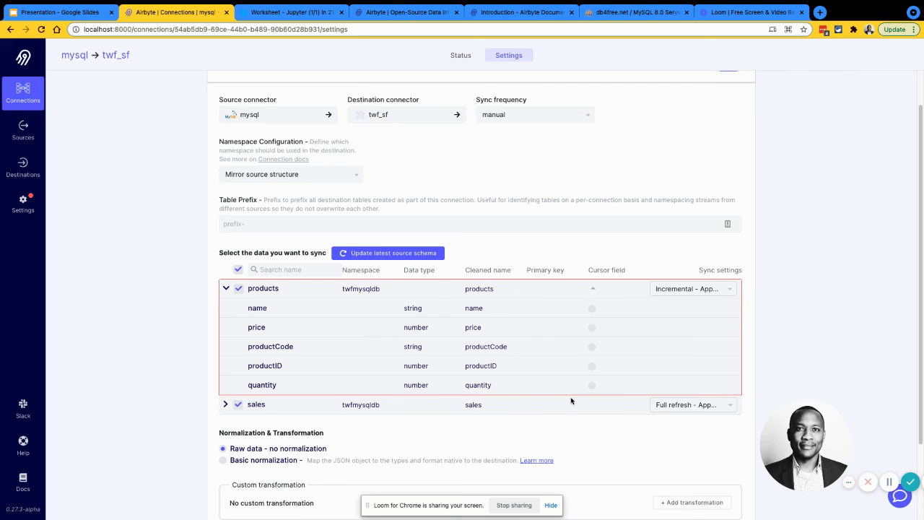
click(592, 309)
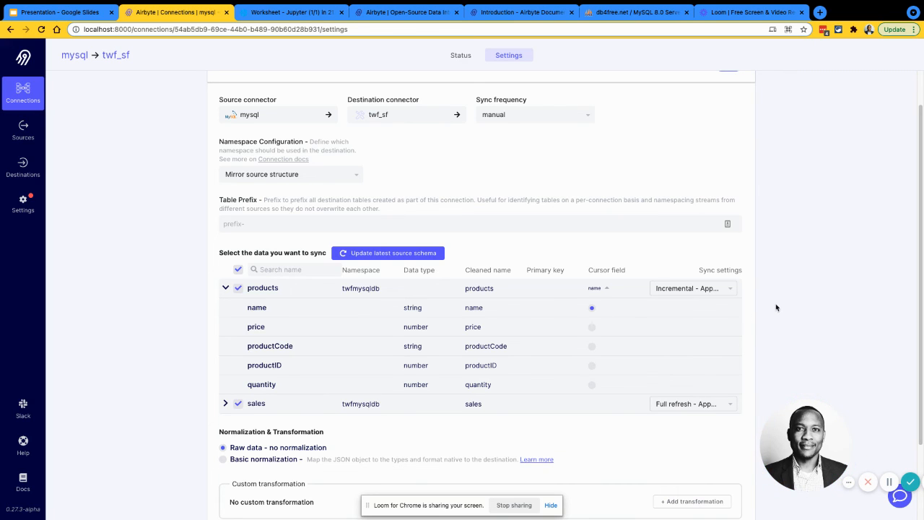
scroll(570, 303, down, 3)
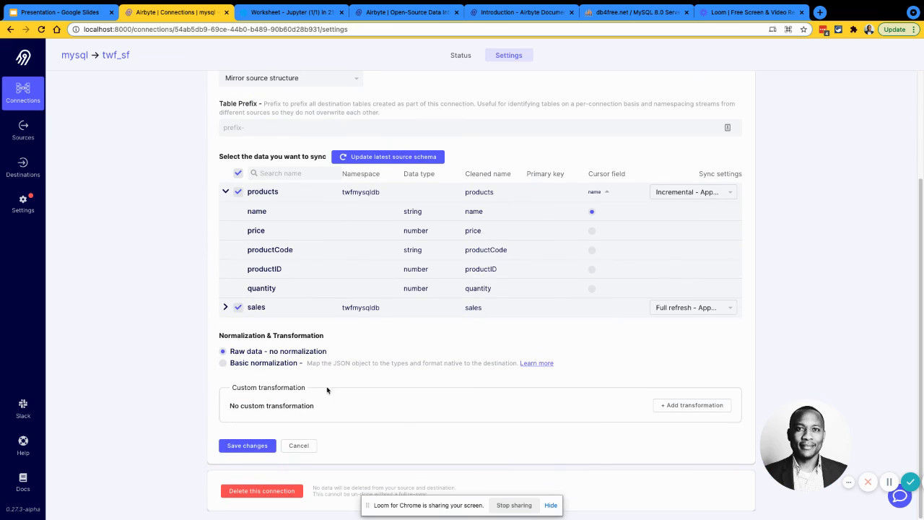
click(247, 445)
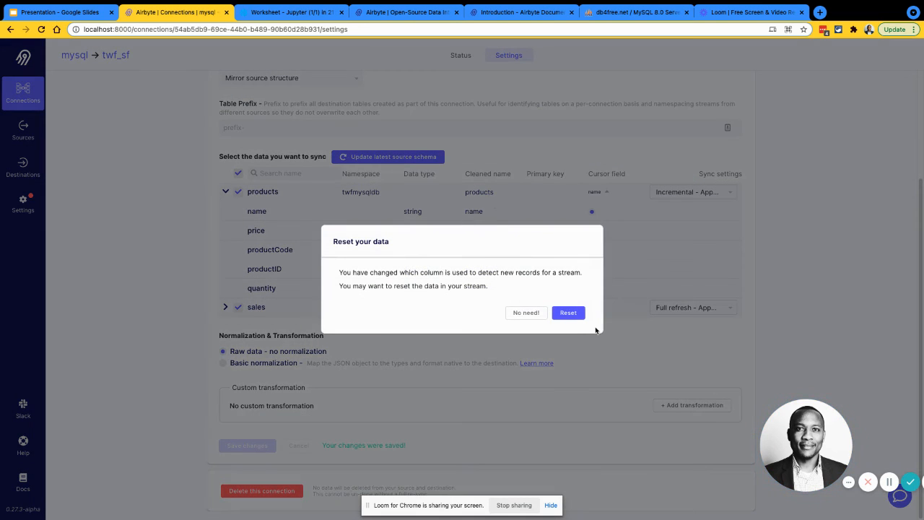
click(572, 314)
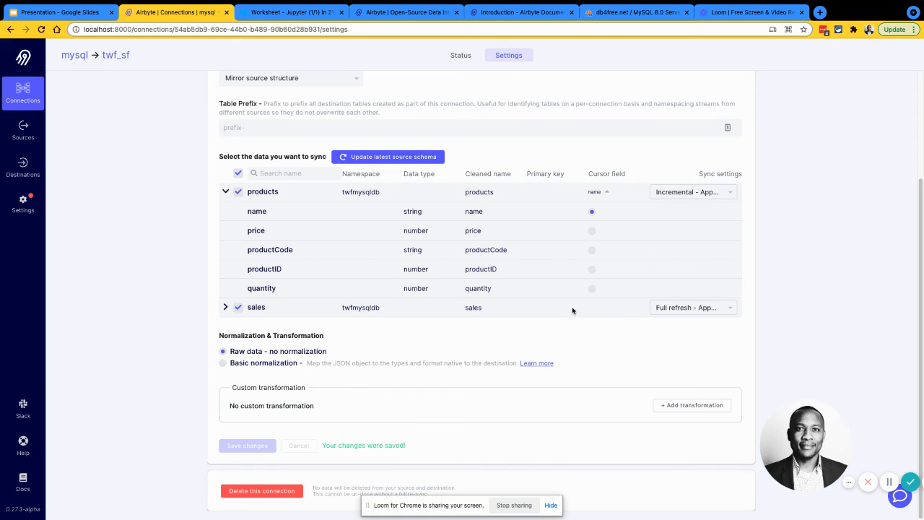
- Check the data reset's status in the connection's sync history
scroll(569, 298, up, 3)
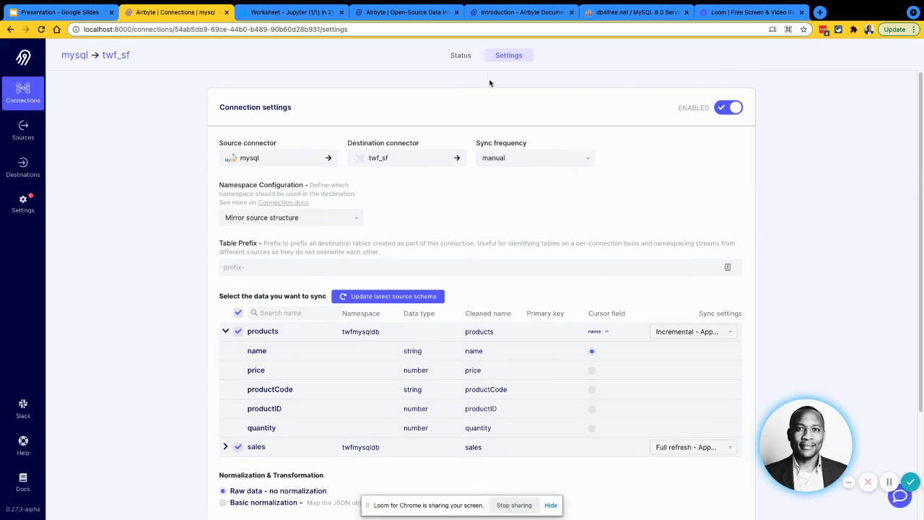
click(448, 56)
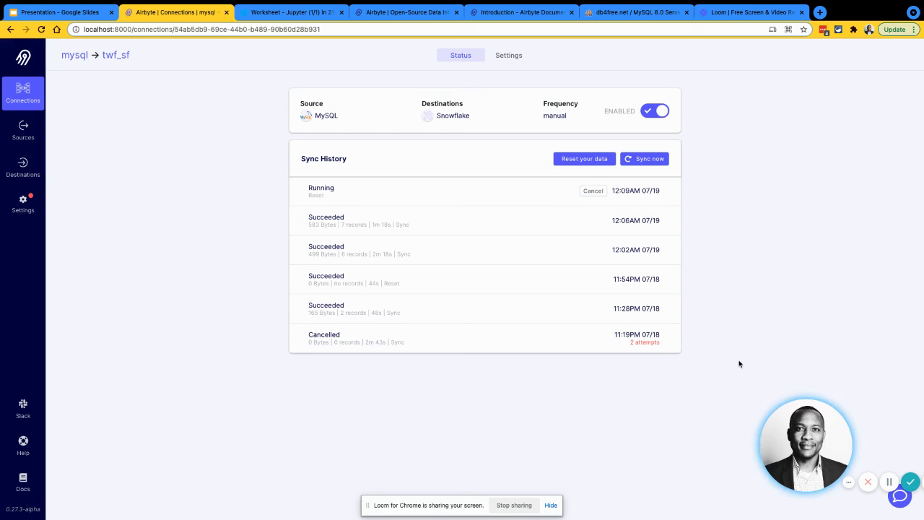
click(889, 485)
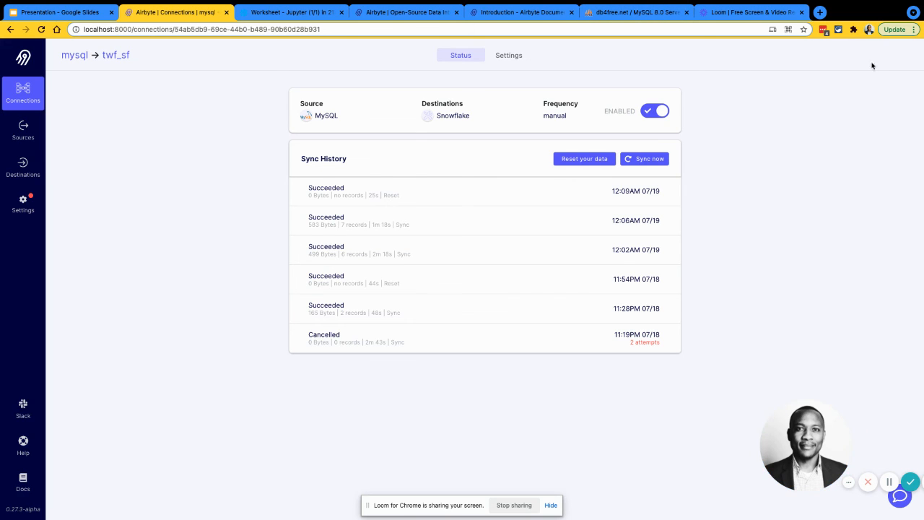
- Switch to phpMyAdmin and try to run INSERT INTO products VALUES (1001, 'F12', 'Pen Red', 5000, 1.23); on twfmysqldb
click(275, 40)
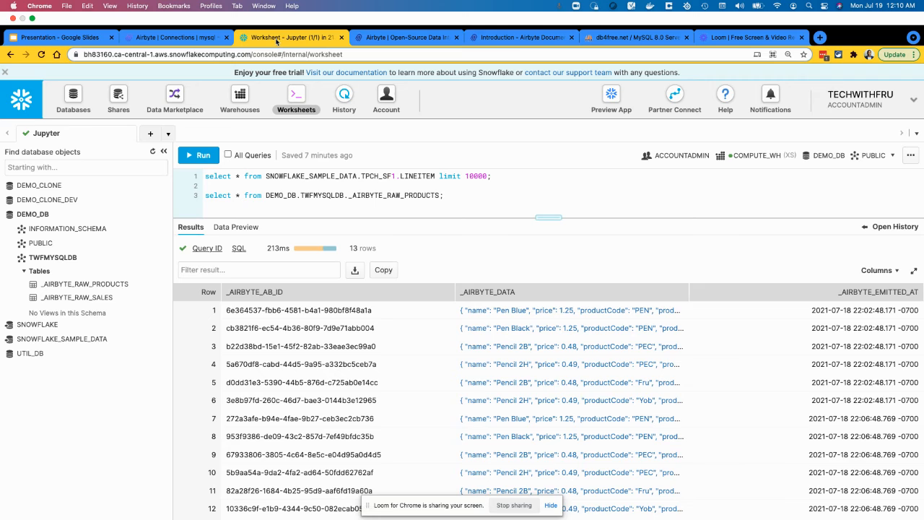
click(635, 36)
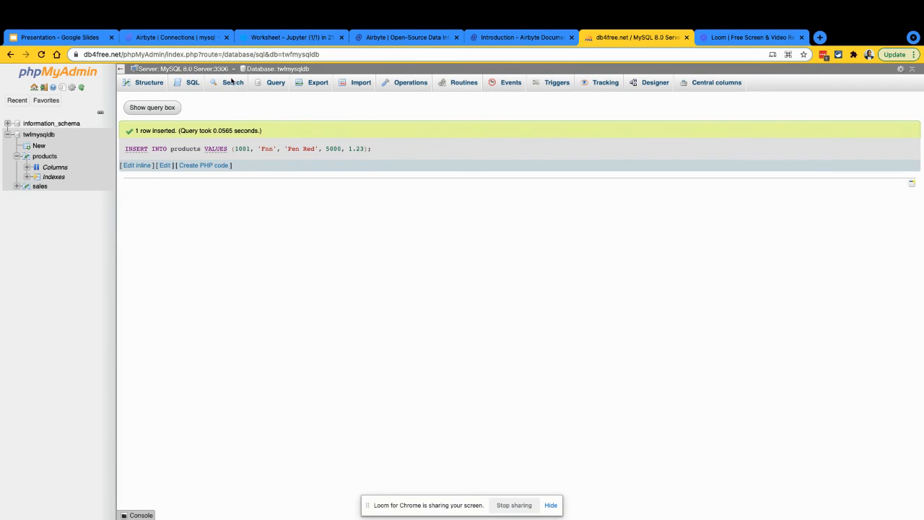
click(192, 58)
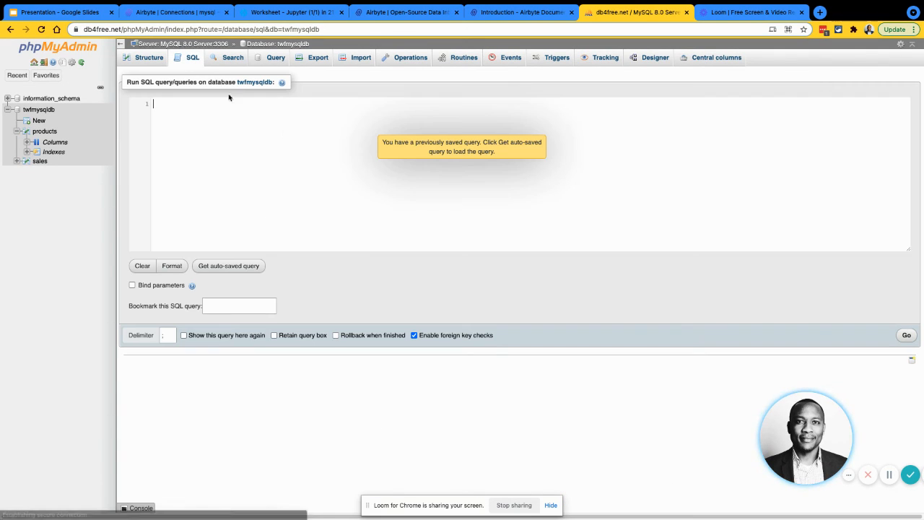
text(INSERT INTO products VALUES (1001, 'PEN', 'Pen Red', 5000, 1.23);)
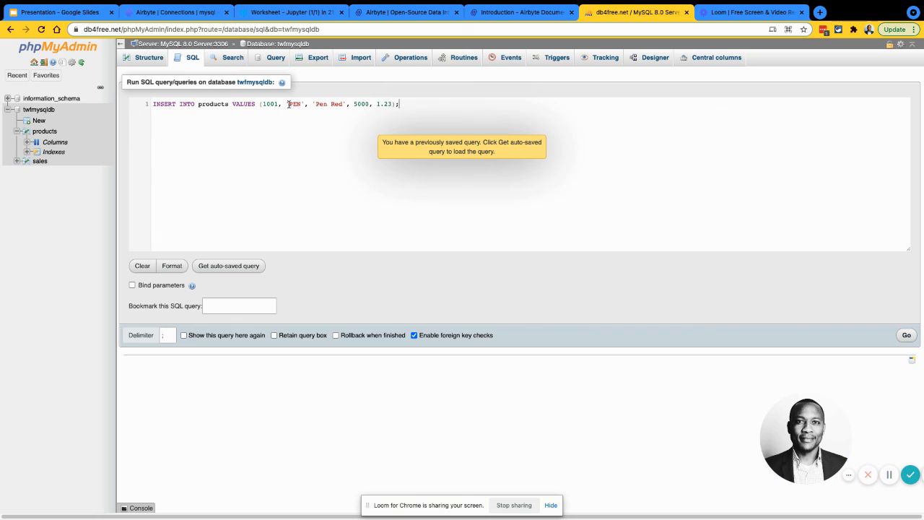
drag(288, 104, 302, 103)
text(F)
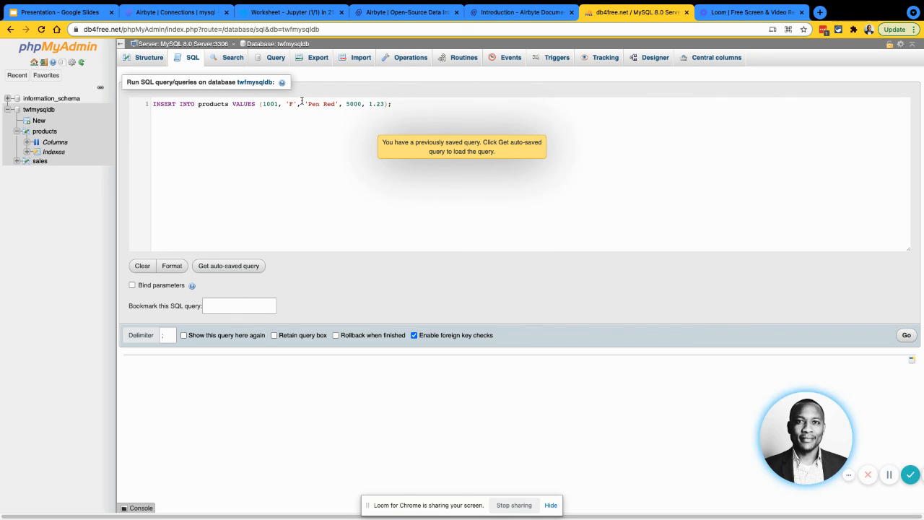
text(12)
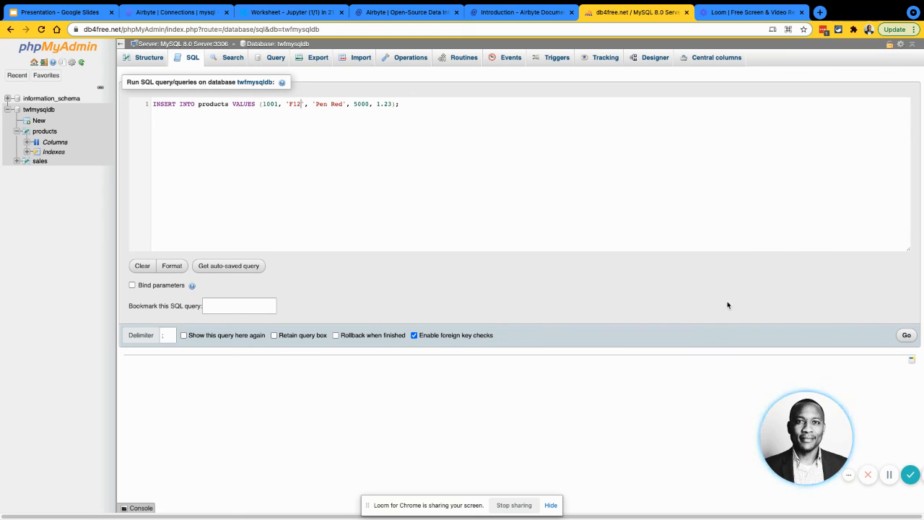
click(905, 336)
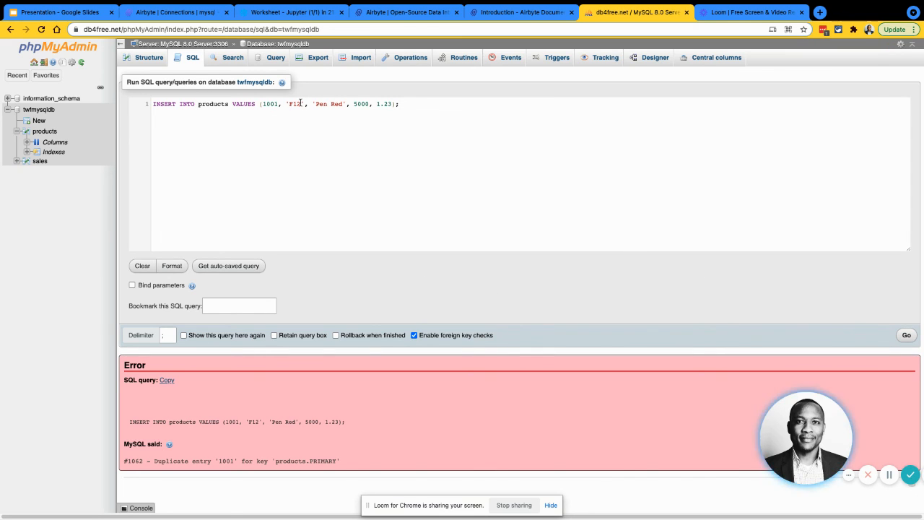
- Replace the product code in the insert statement with 'gnd' and try to run the statement again
key(BackSpace)
key(BackSpace)
text(ab)
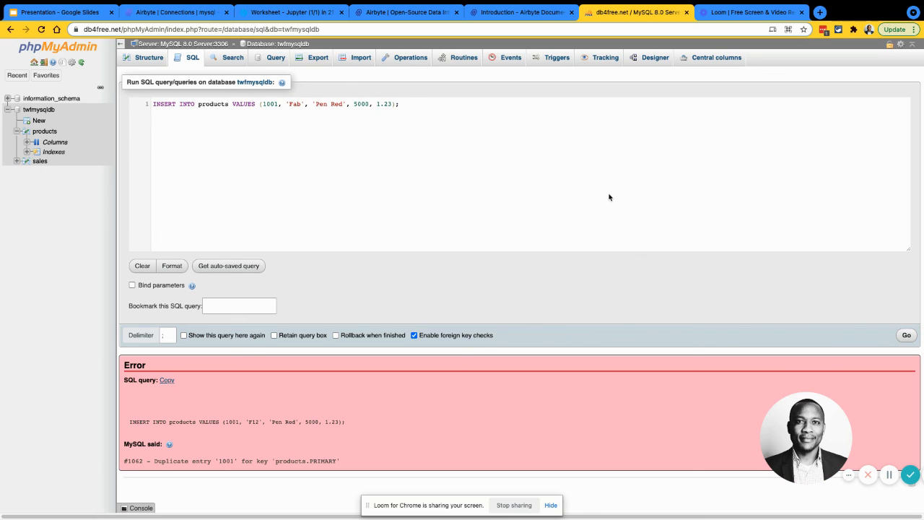
key(BackSpace)
key(BackSpace)
text(bc)
click(905, 335)
key(BackSpace)
text(nd)
click(905, 335)
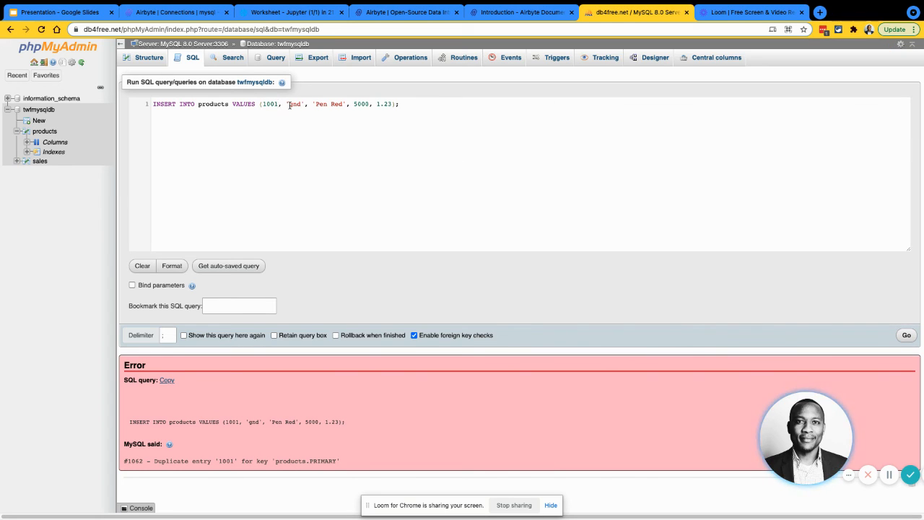
- Set the product ID in the insert statement to 1009 and run it to insert the Pen Red row
key(BackSpace)
text(9)
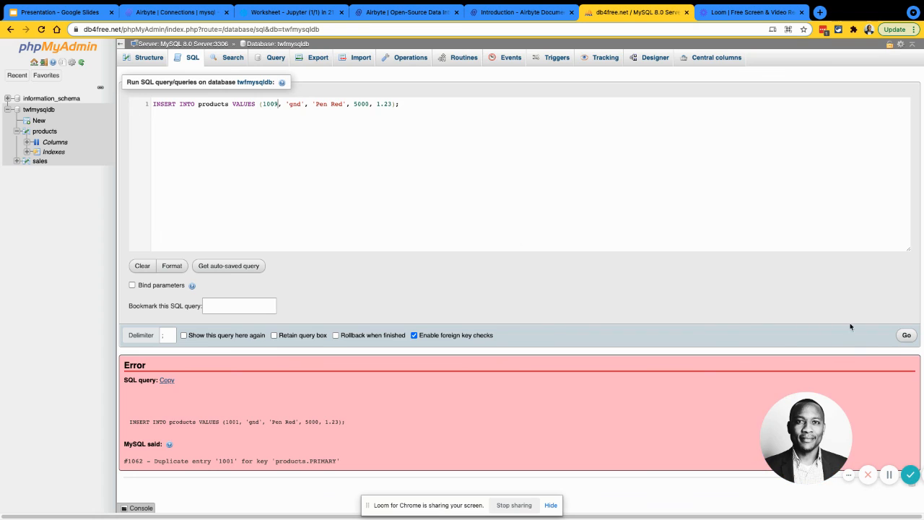
click(905, 335)
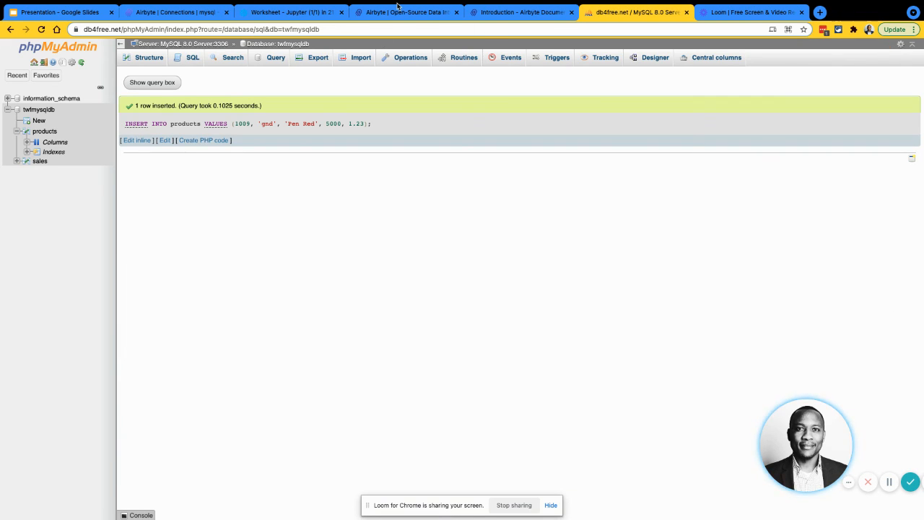
- Switch to the Airbyte connection page and start a manual sync of the MySQL data to Snowflake
mouse_move(276, 16)
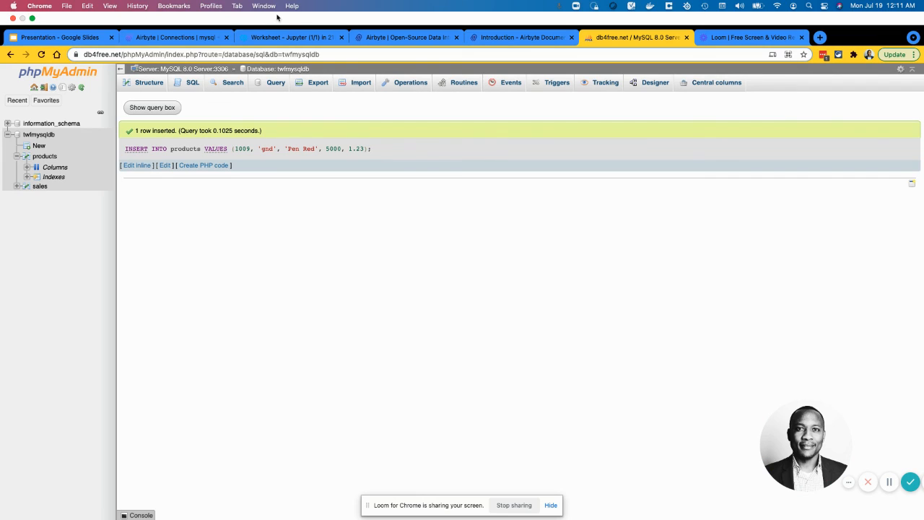
click(192, 39)
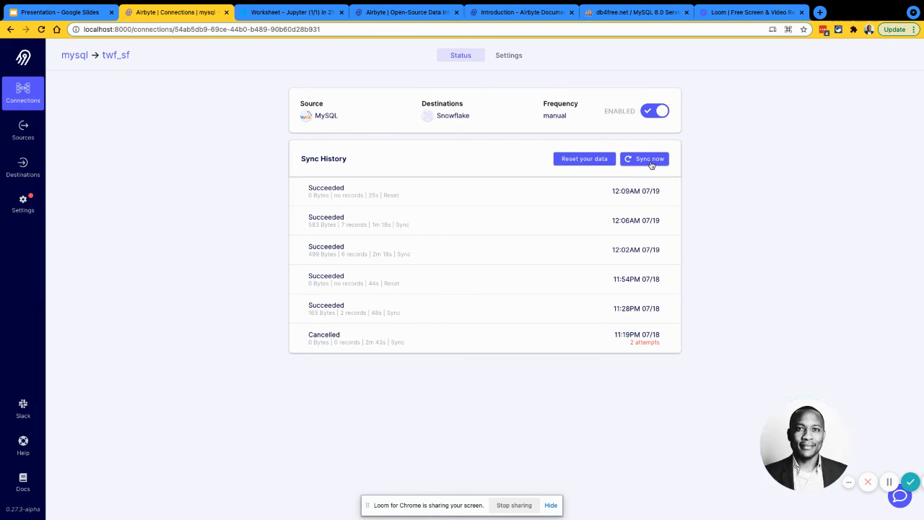
click(650, 160)
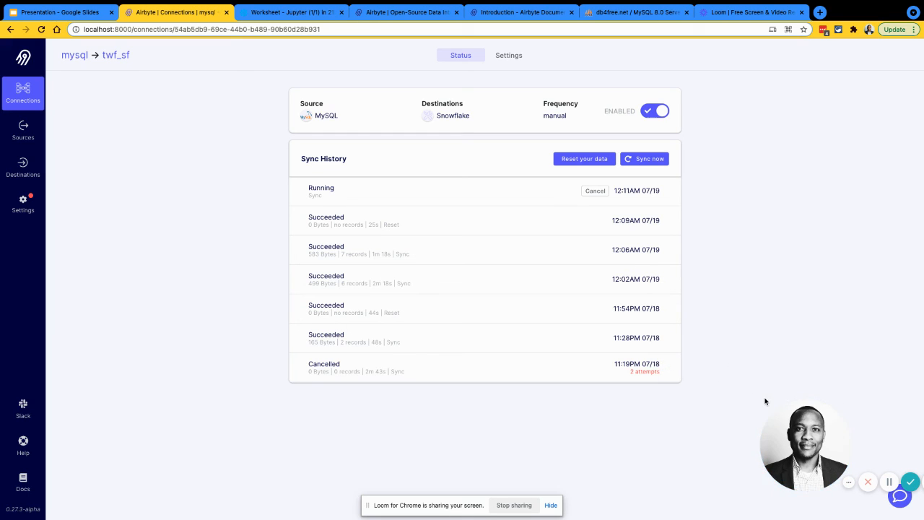
click(889, 482)
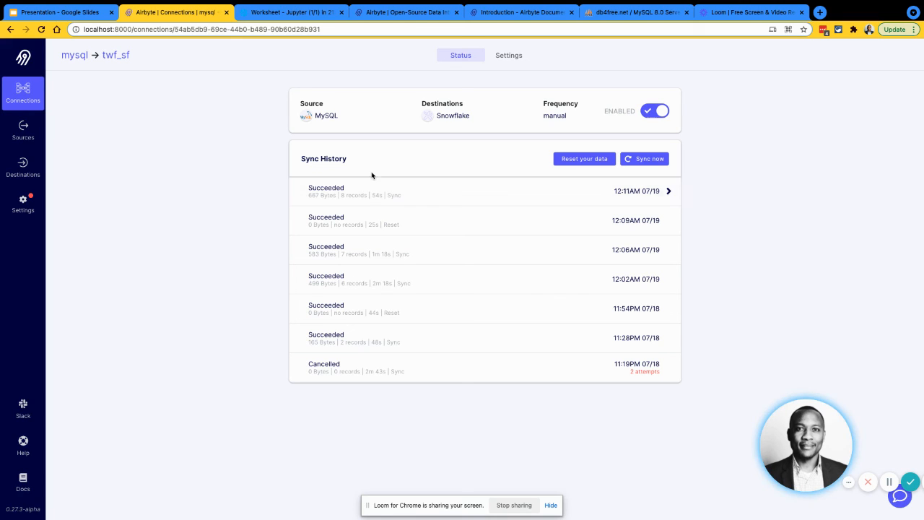
- Review the sync modes available for the products stream, including Incremental - Deduped + history, and return to the sync history
click(508, 61)
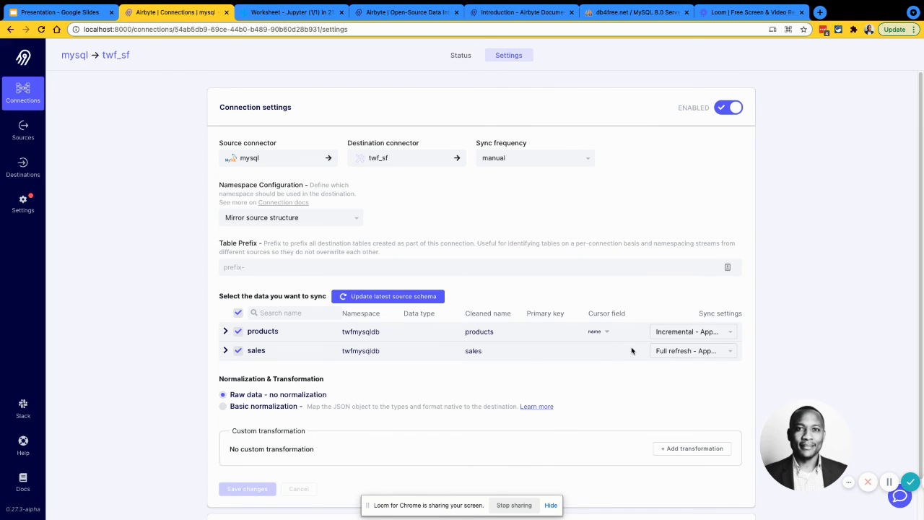
click(683, 332)
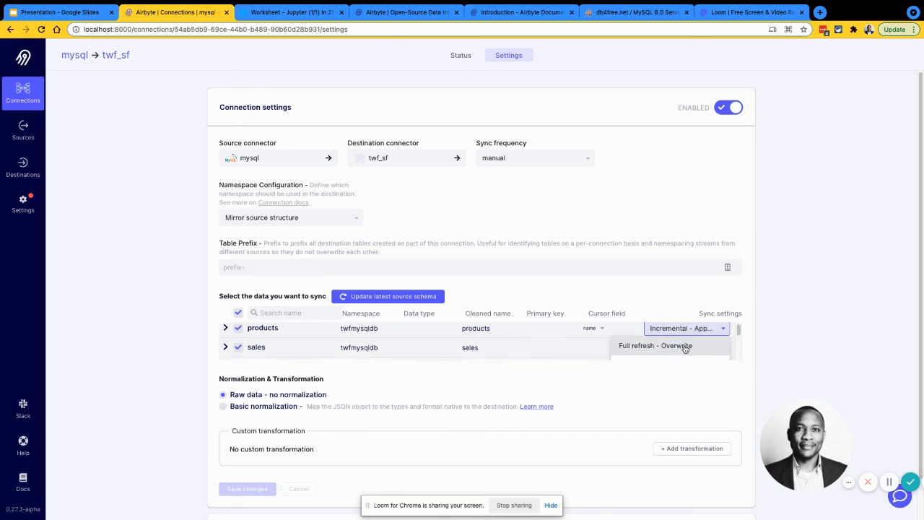
scroll(686, 336, down, 2)
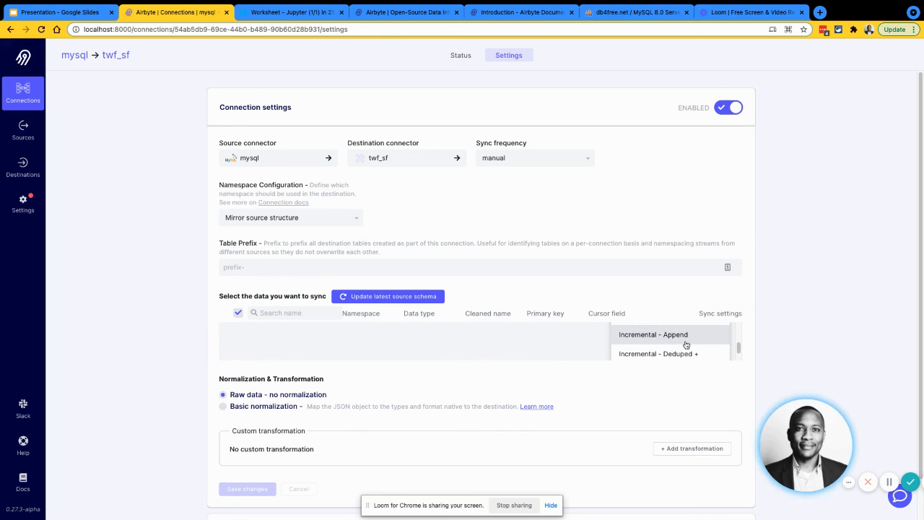
scroll(687, 341, down, 2)
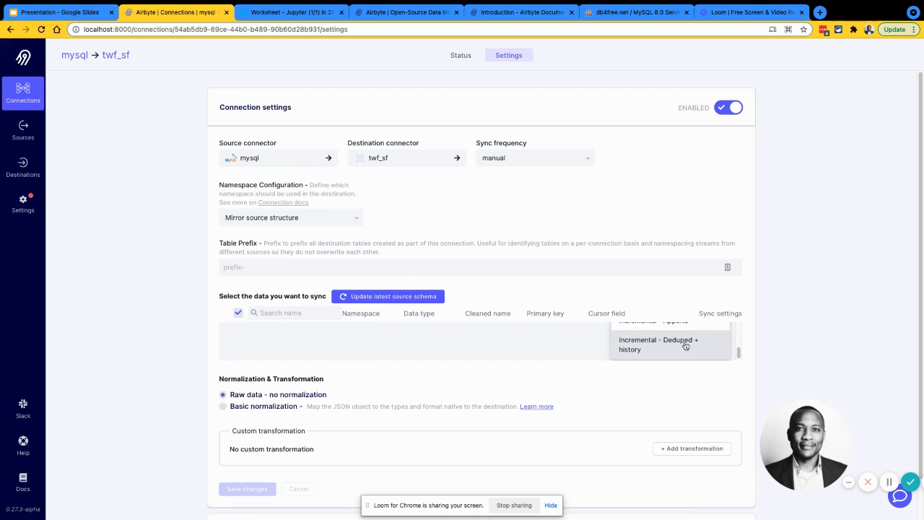
click(462, 57)
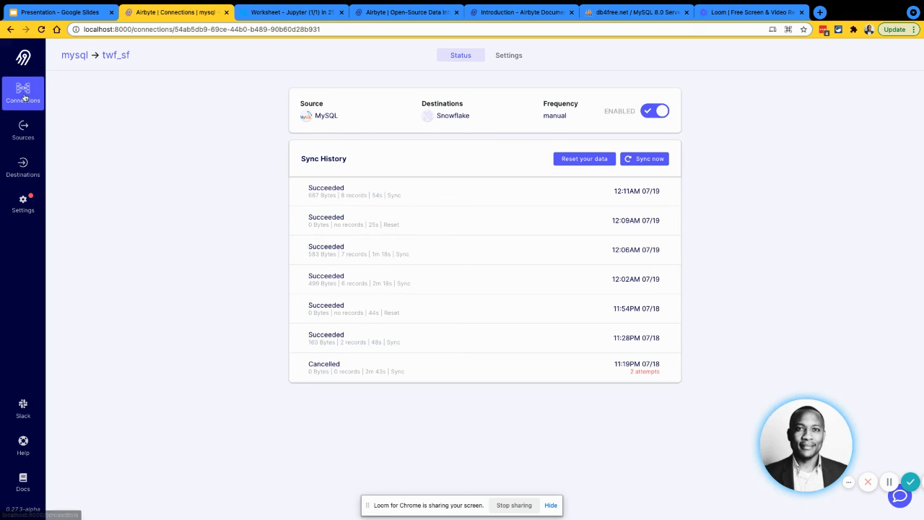
- View Airbyte's Sources page, and switch to the Google Slides presentation to start its slideshow
click(23, 57)
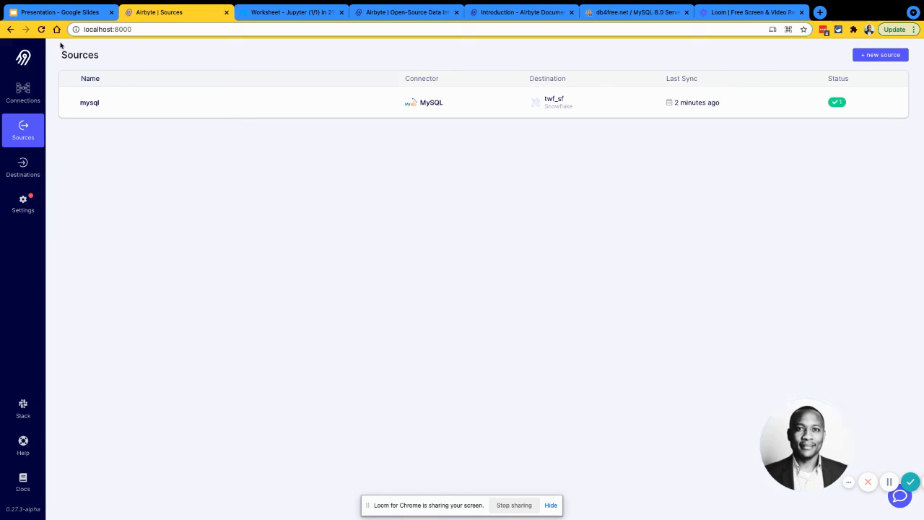
click(69, 16)
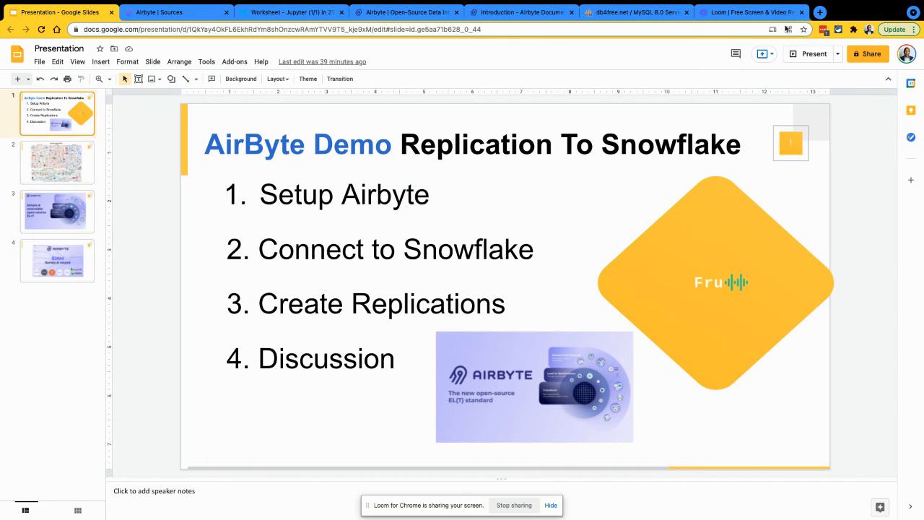
click(795, 56)
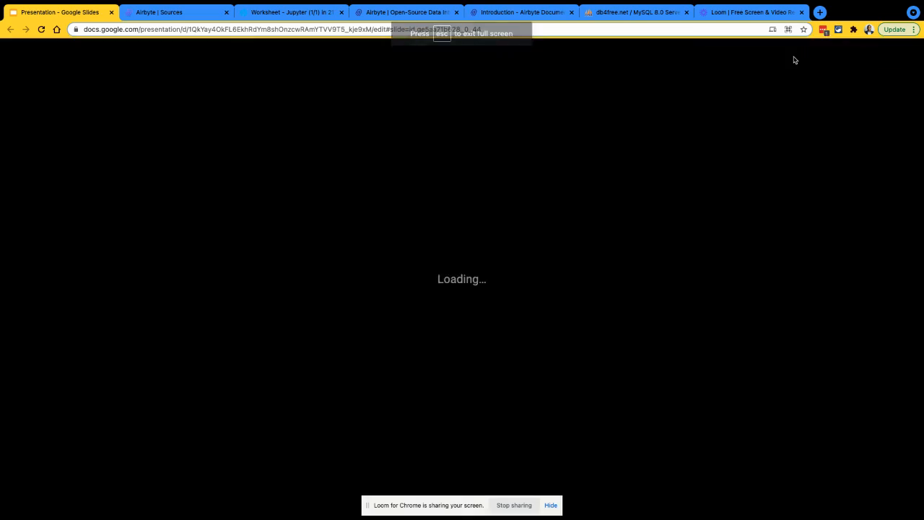